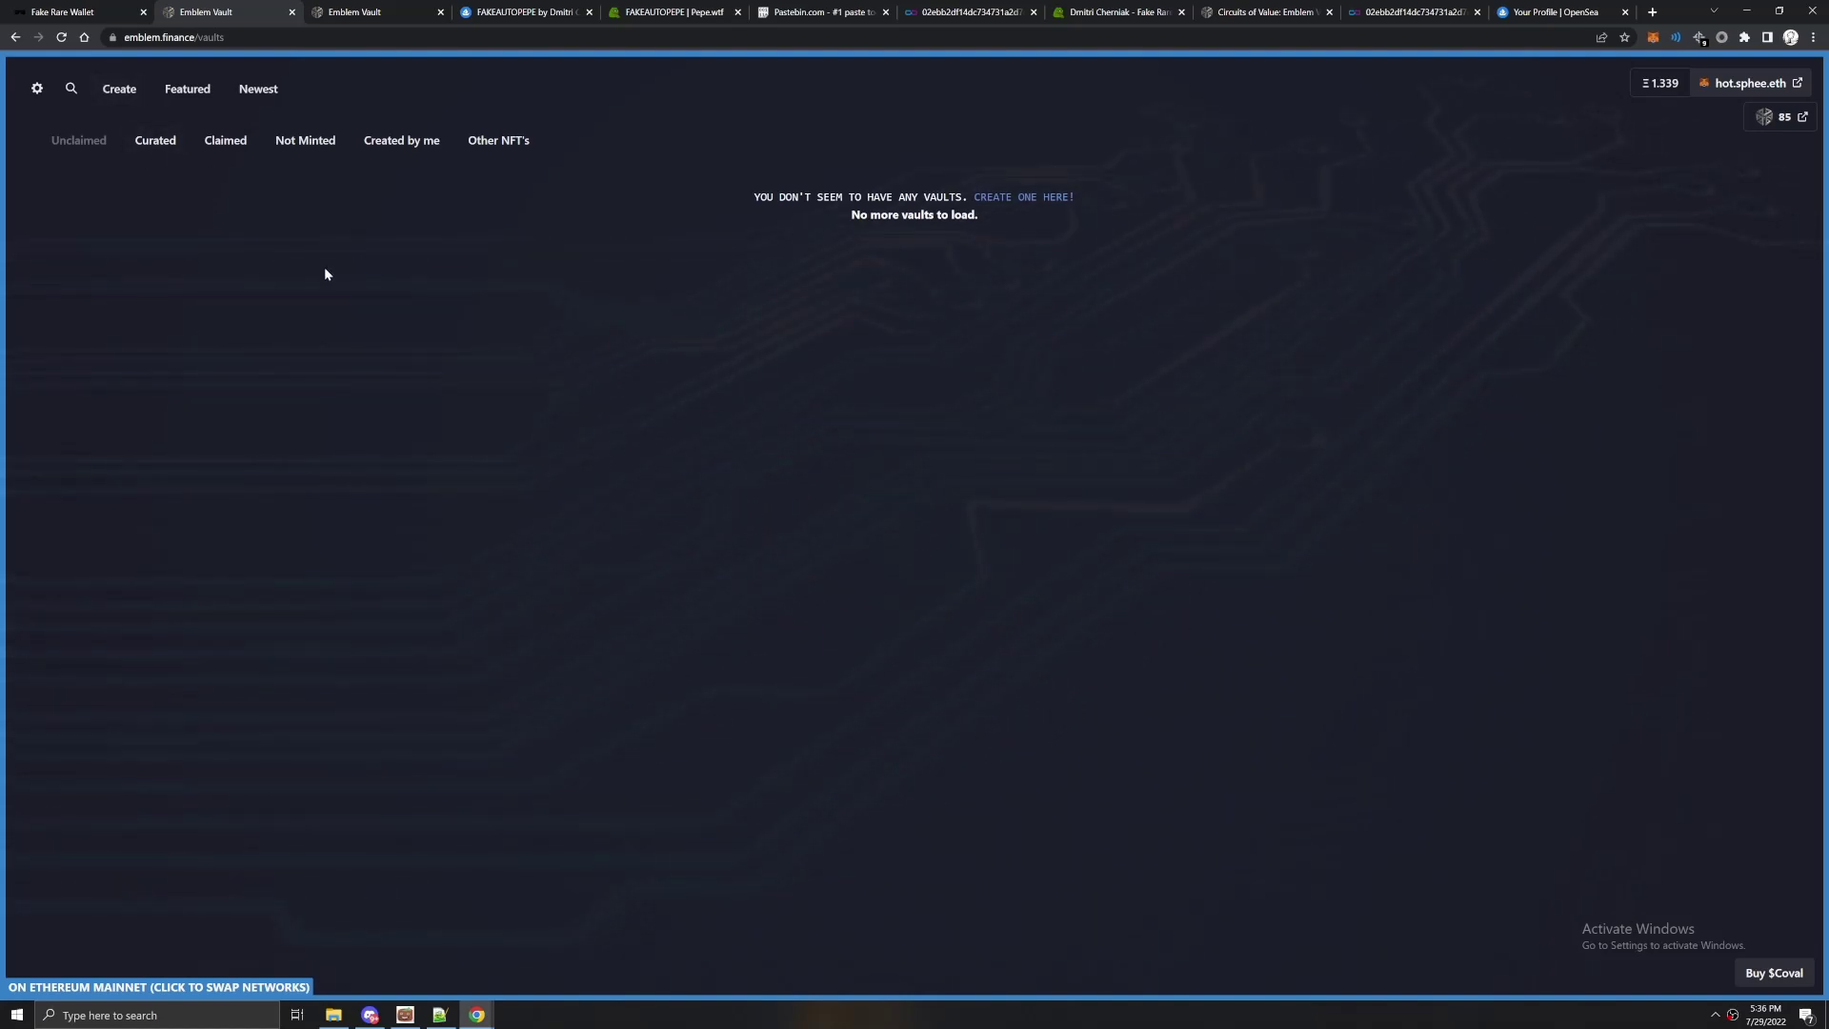
Start a new public vault in Emblem Vault and advance to its name and description fields.
left_click(86, 11)
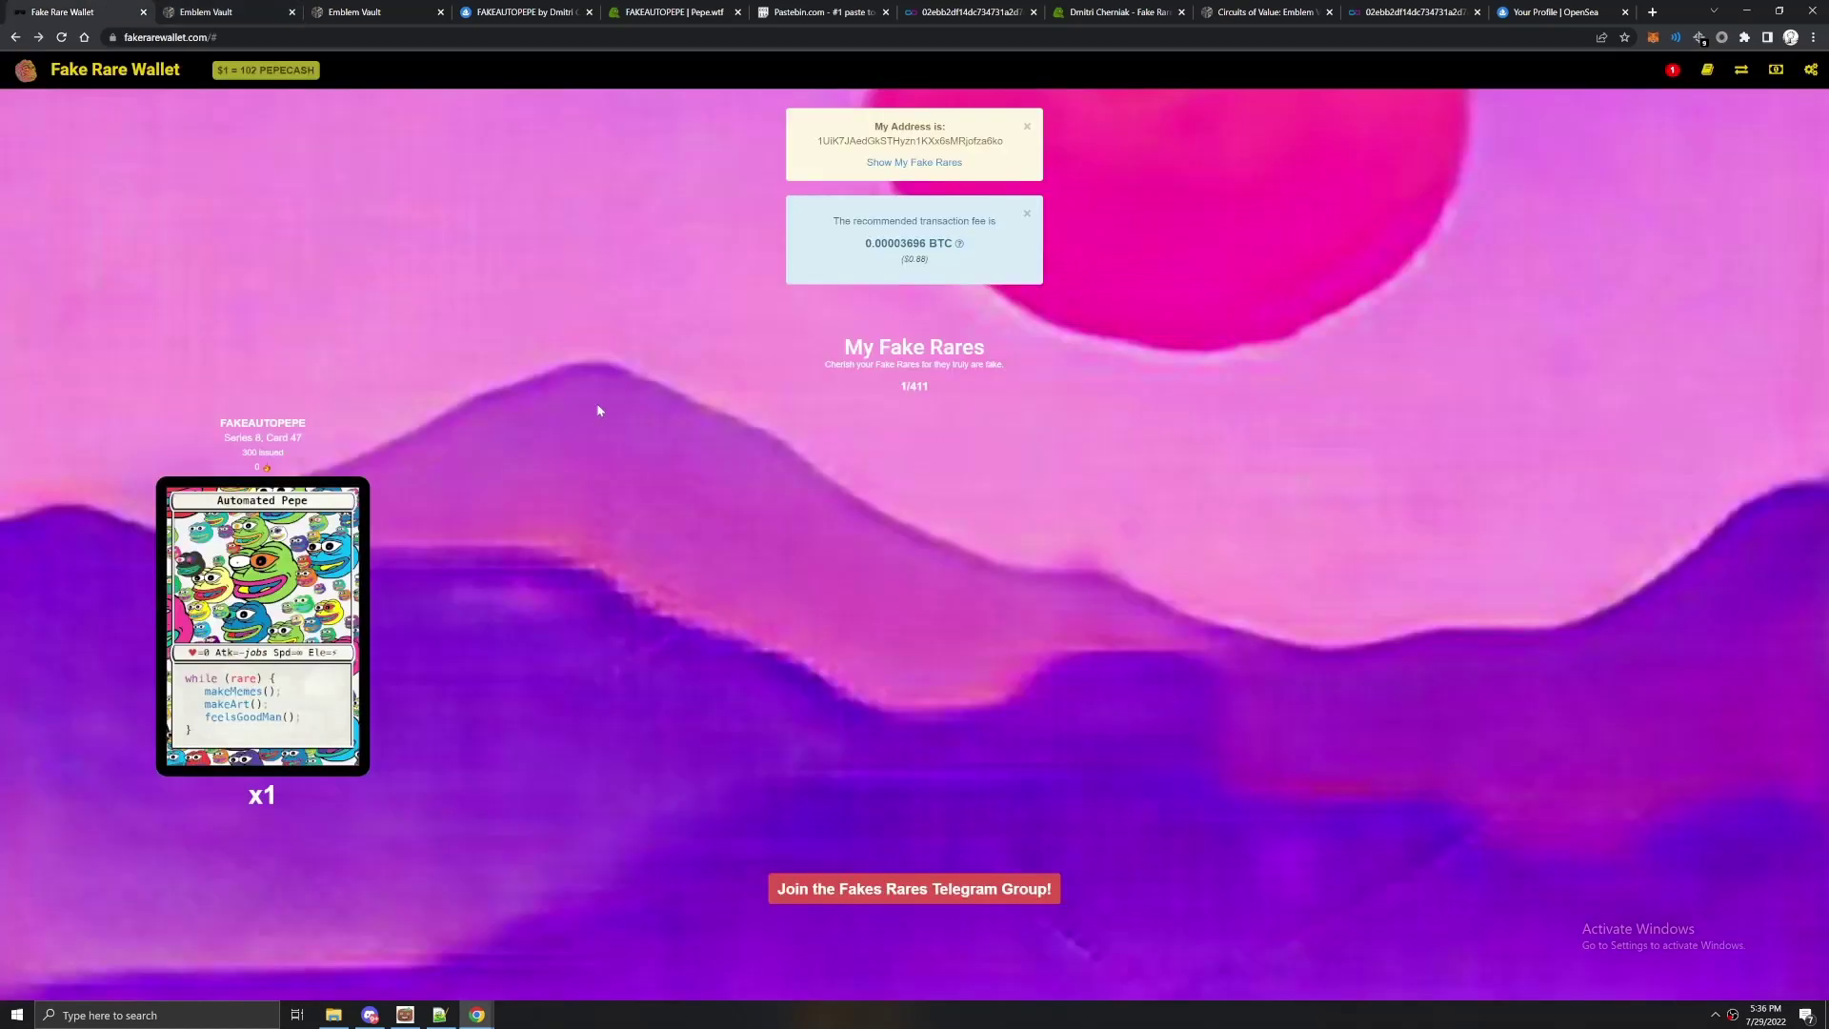
left_click(226, 11)
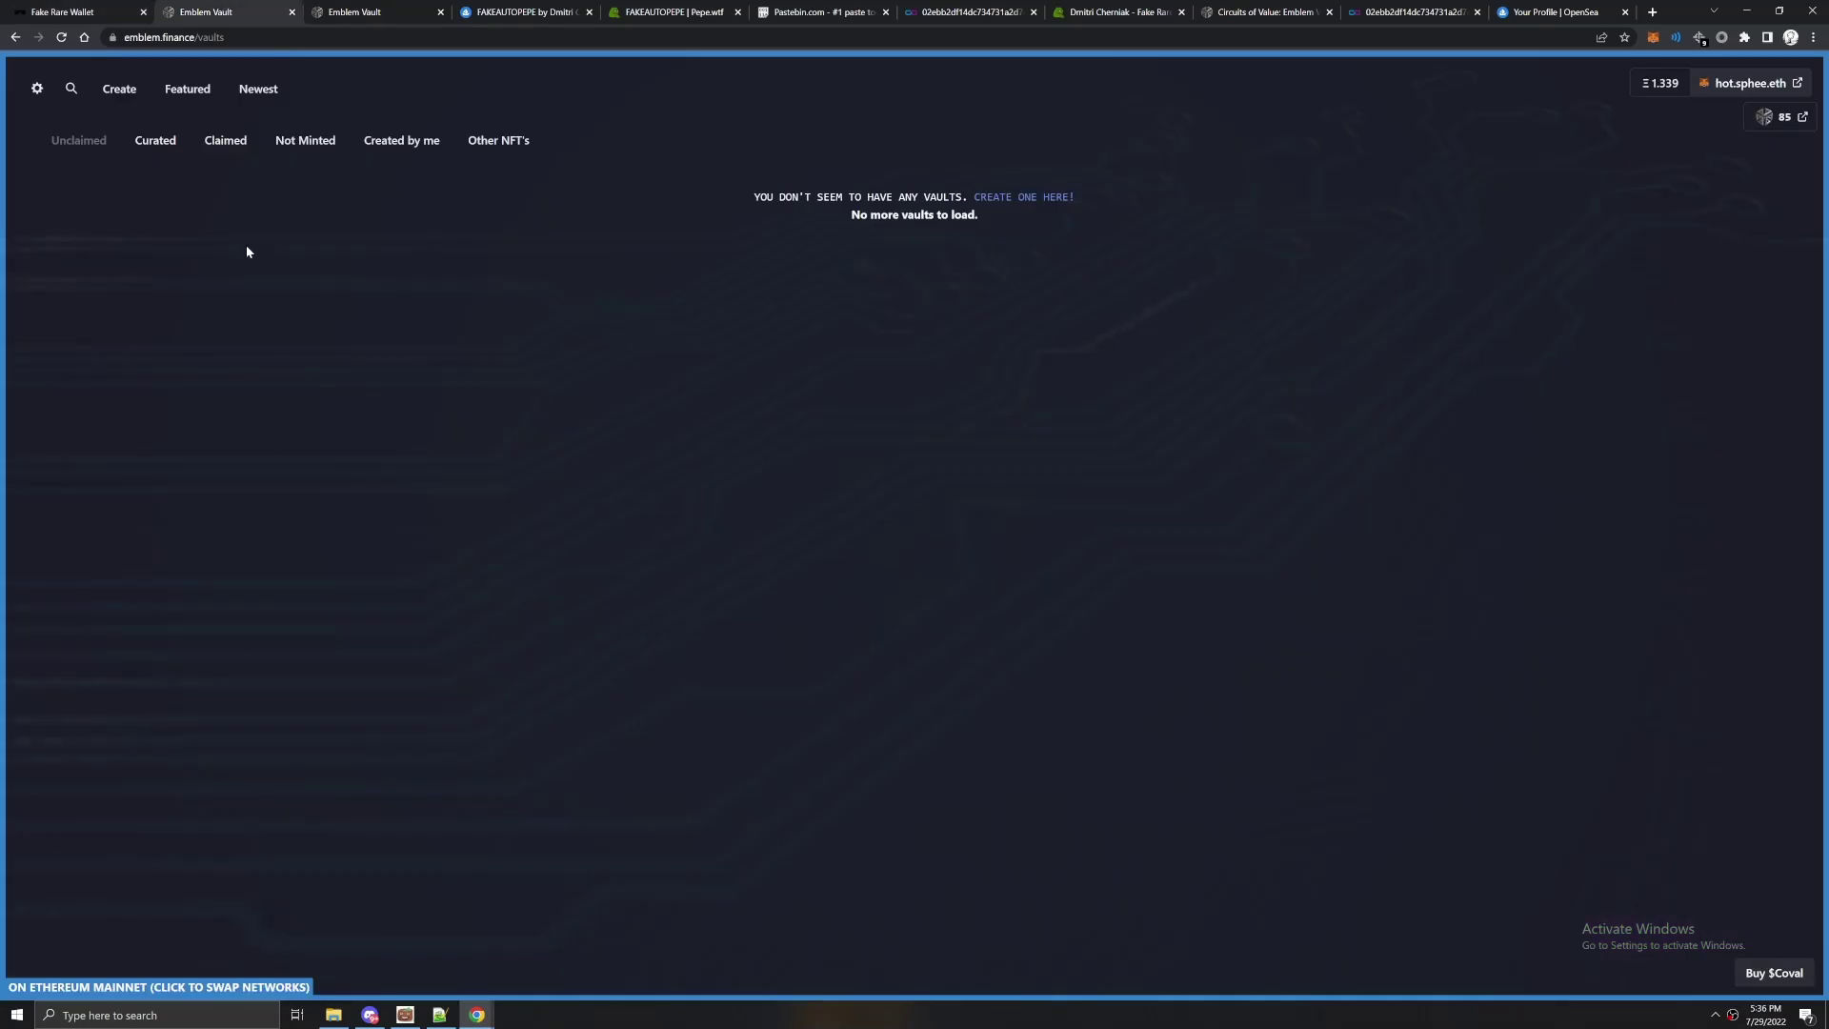
left_click(124, 95)
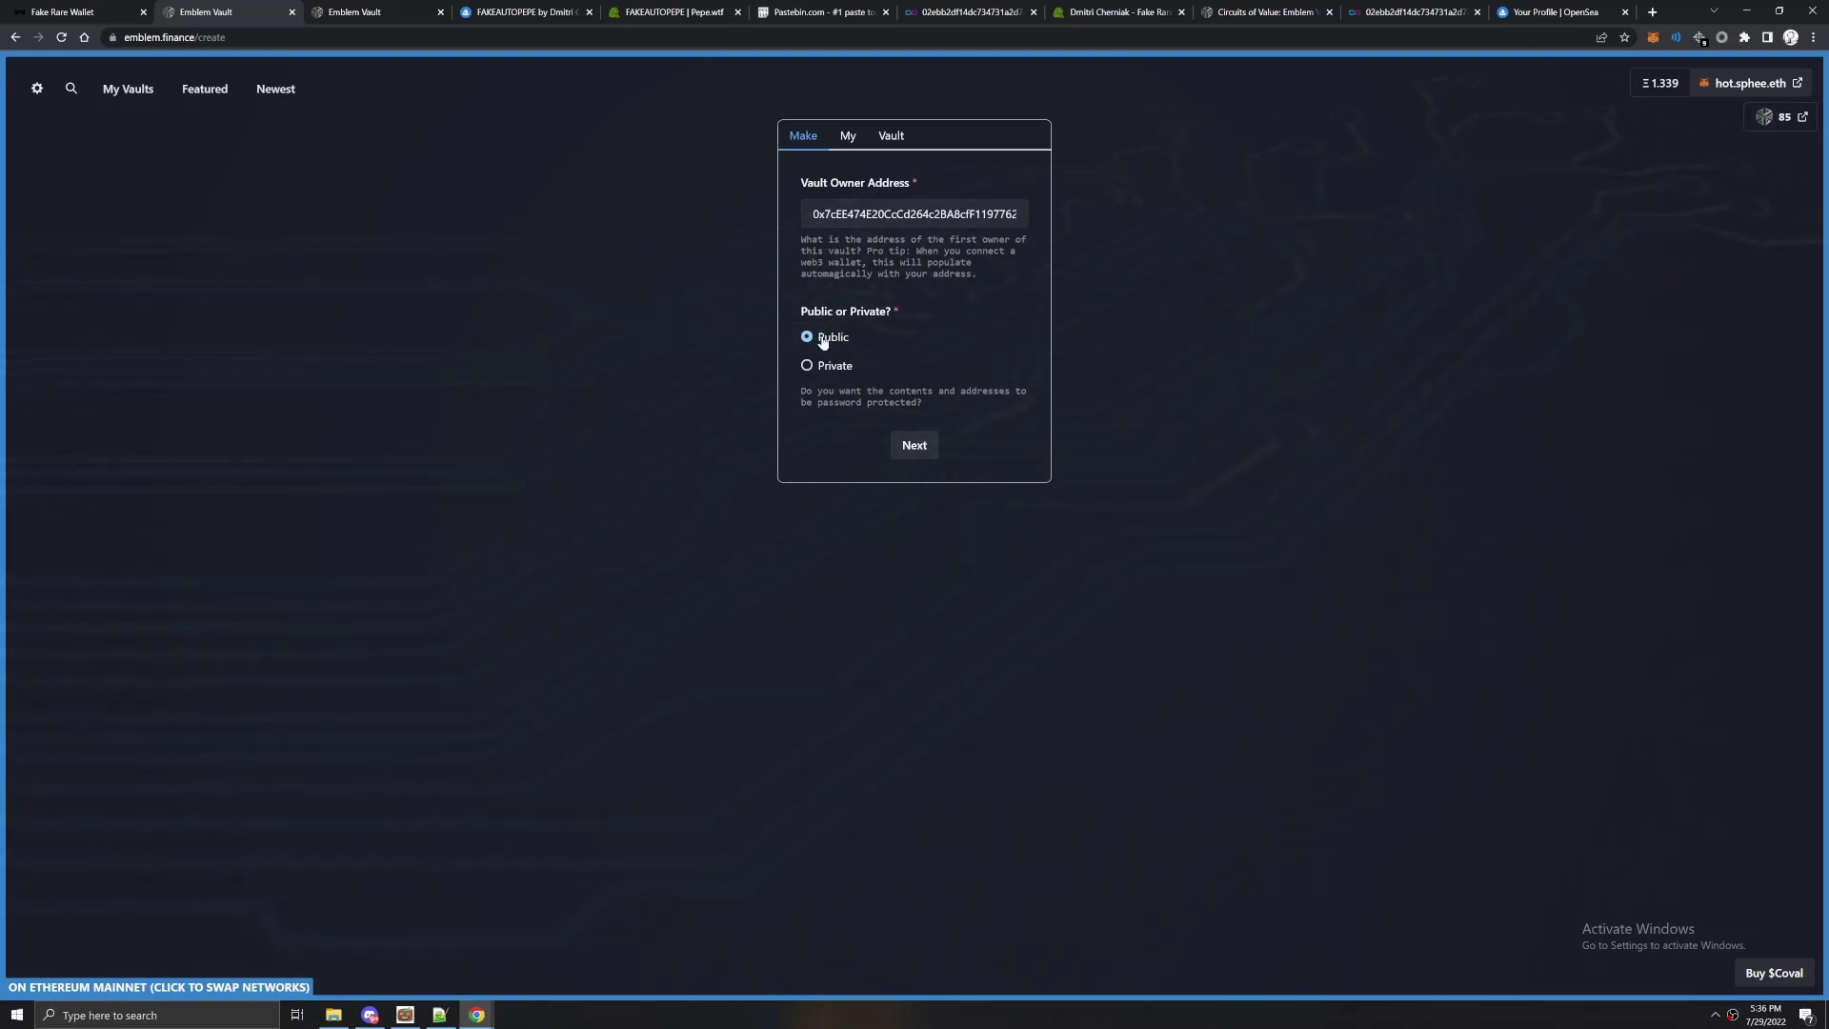
left_click(911, 446)
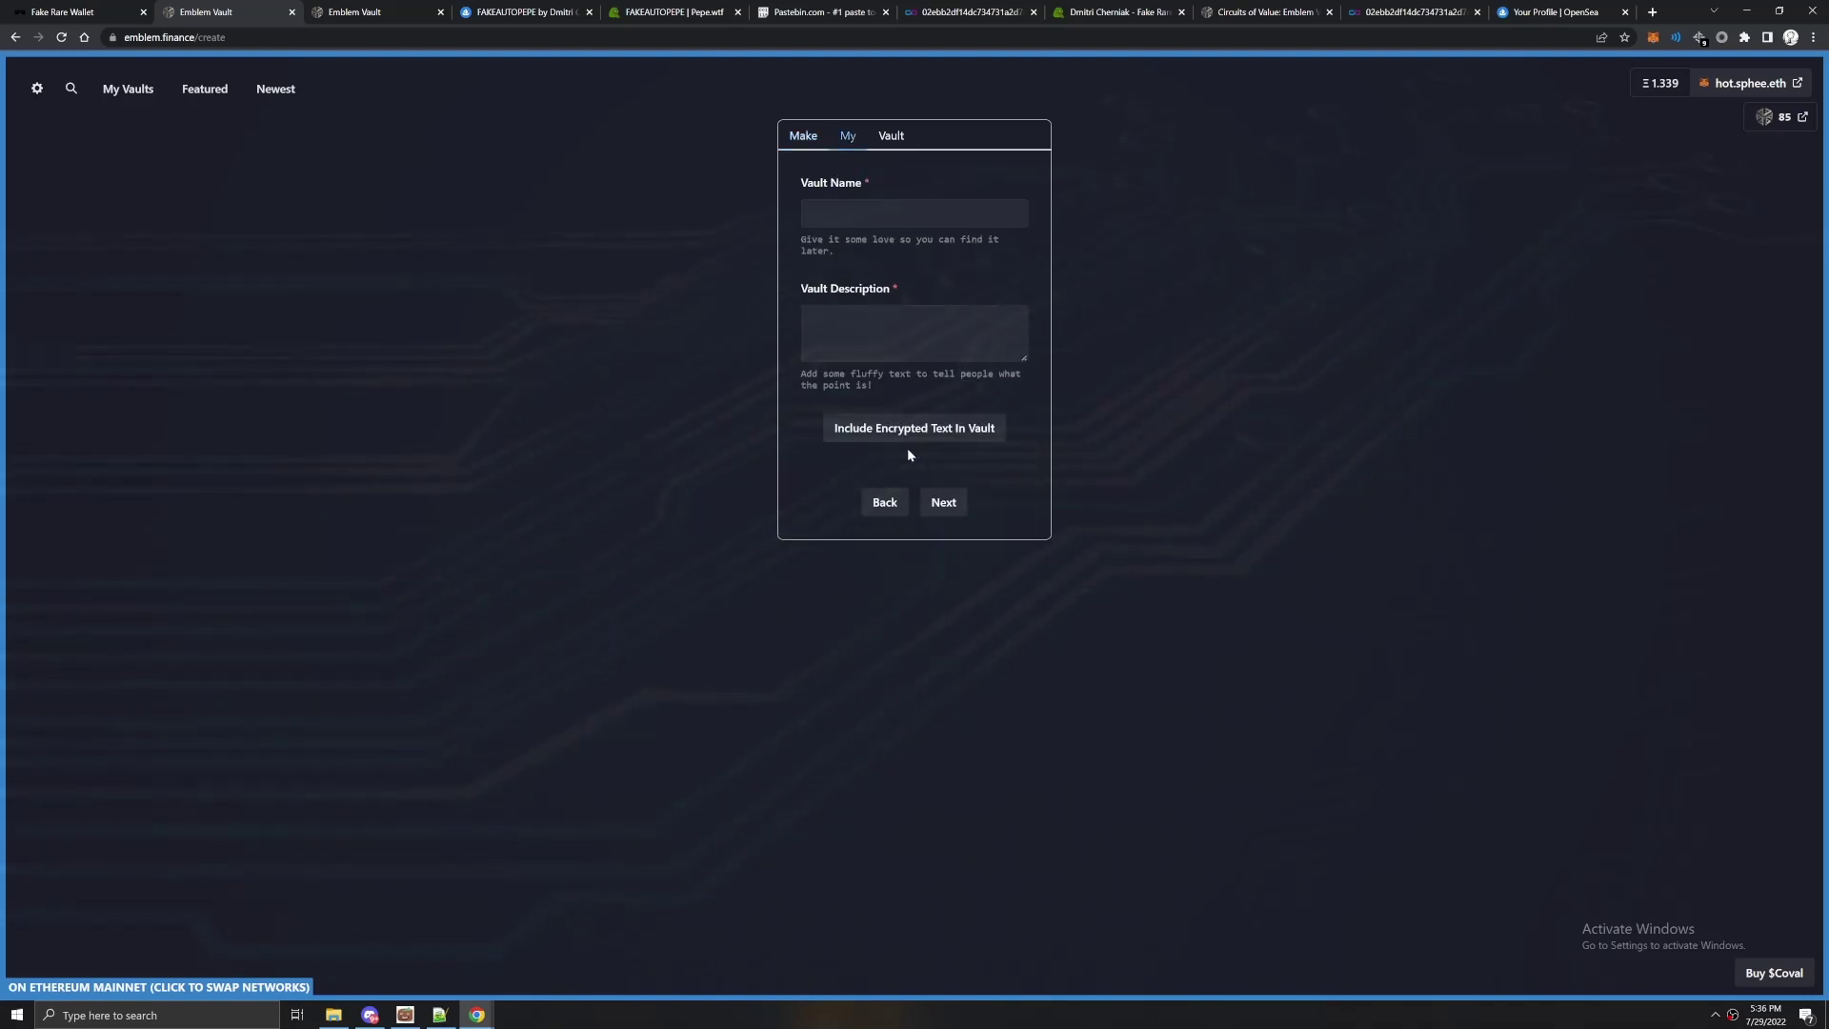
left_click(819, 213)
left_click(814, 324)
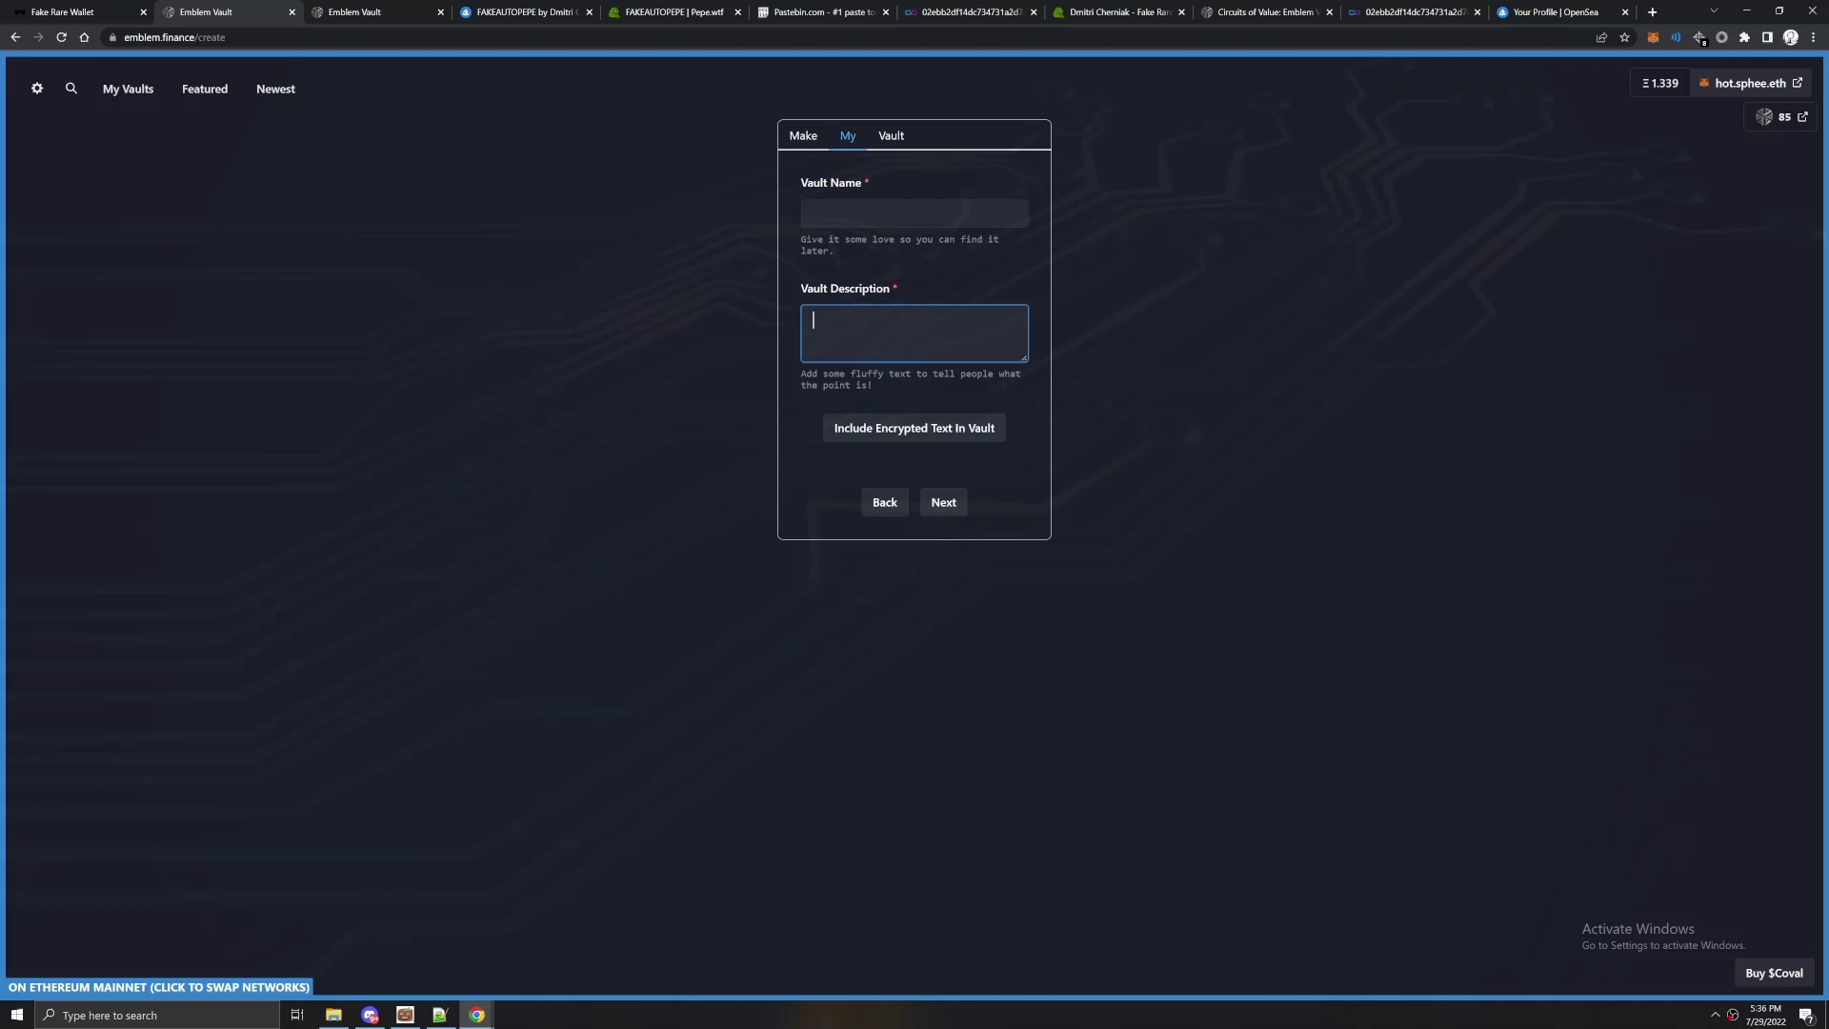
Open the FAKEAUTOPEPE card's OpenSea listing from its pepe.wtf page.
left_click(626, 11)
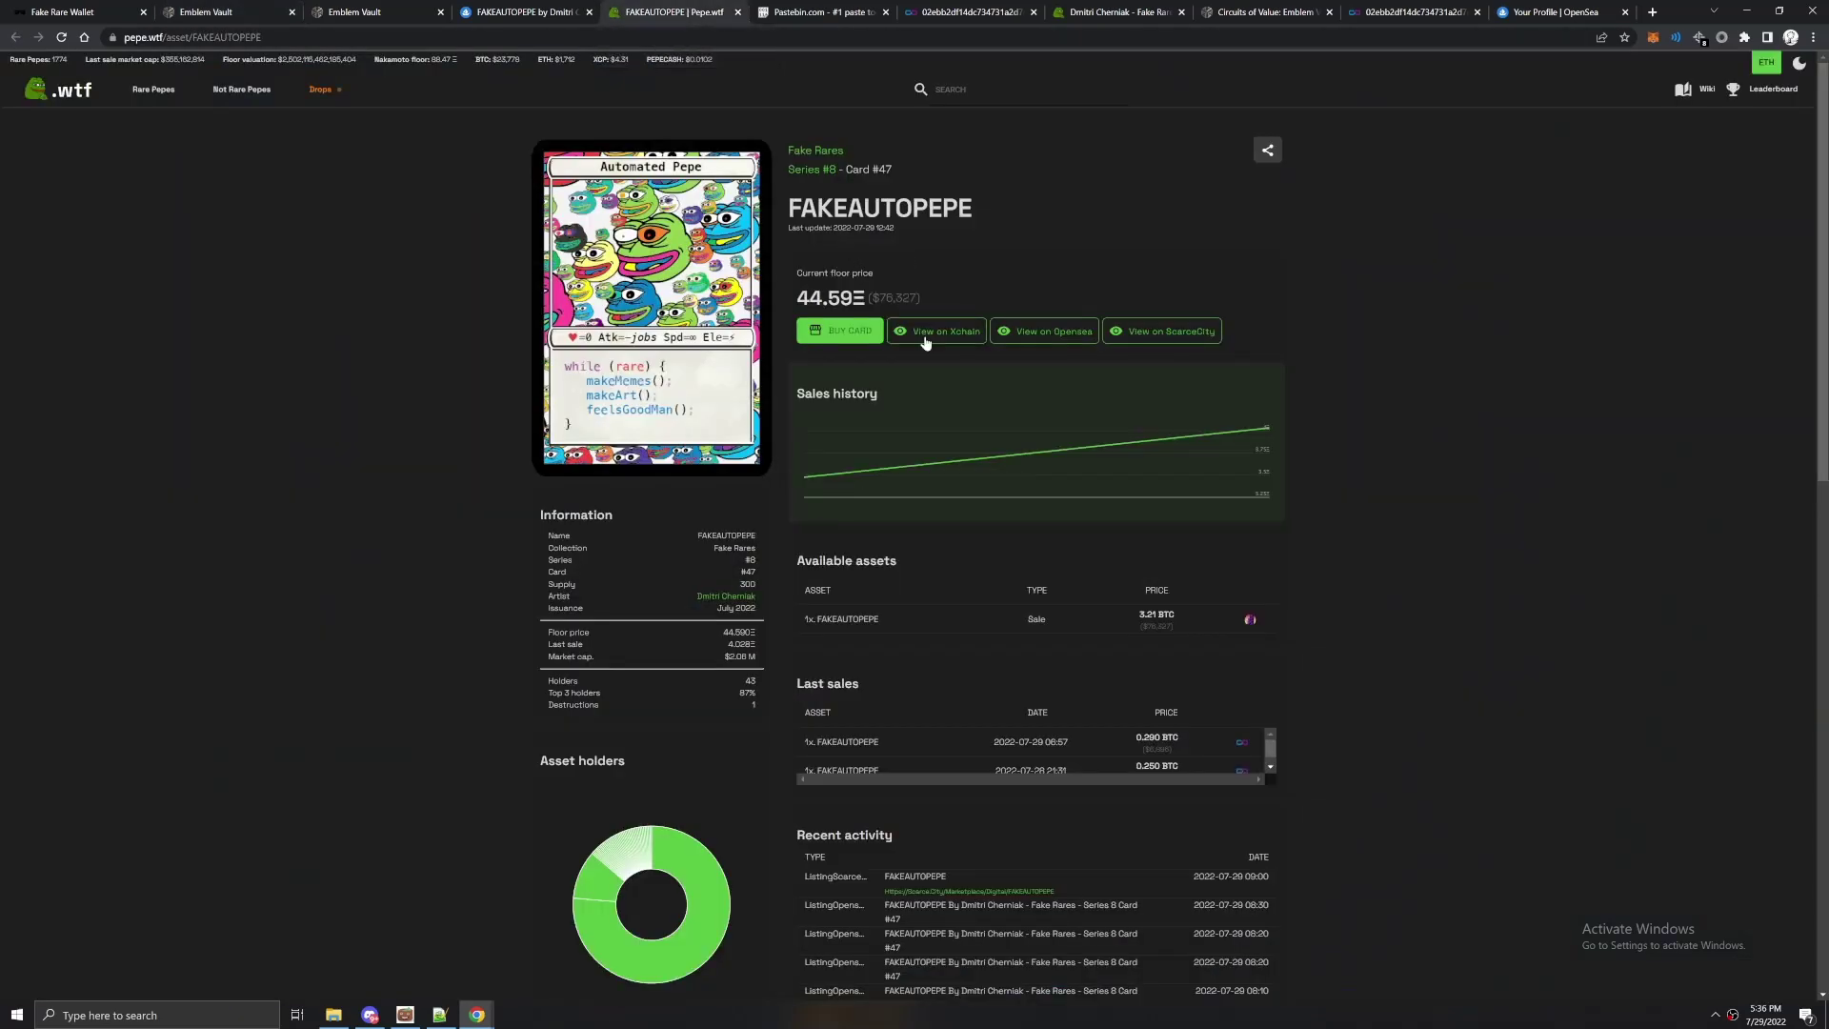
left_click(1045, 331)
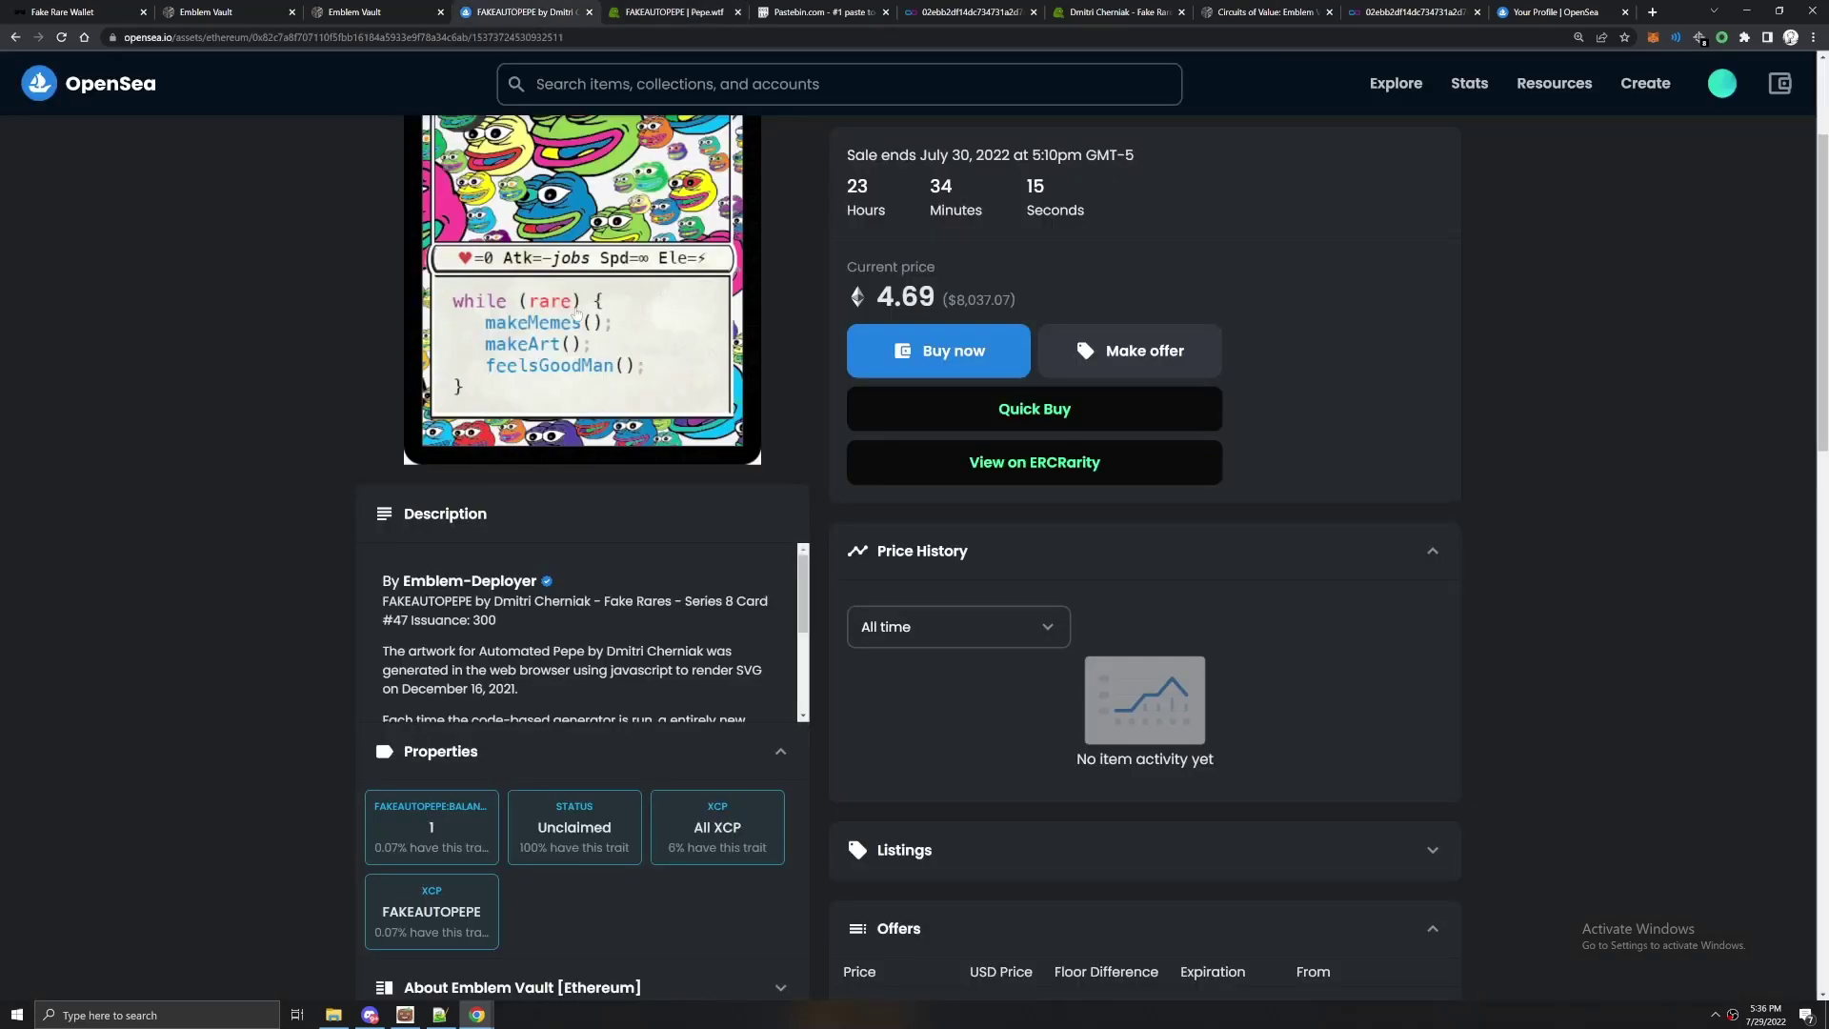
scroll(577, 315, "up", 3)
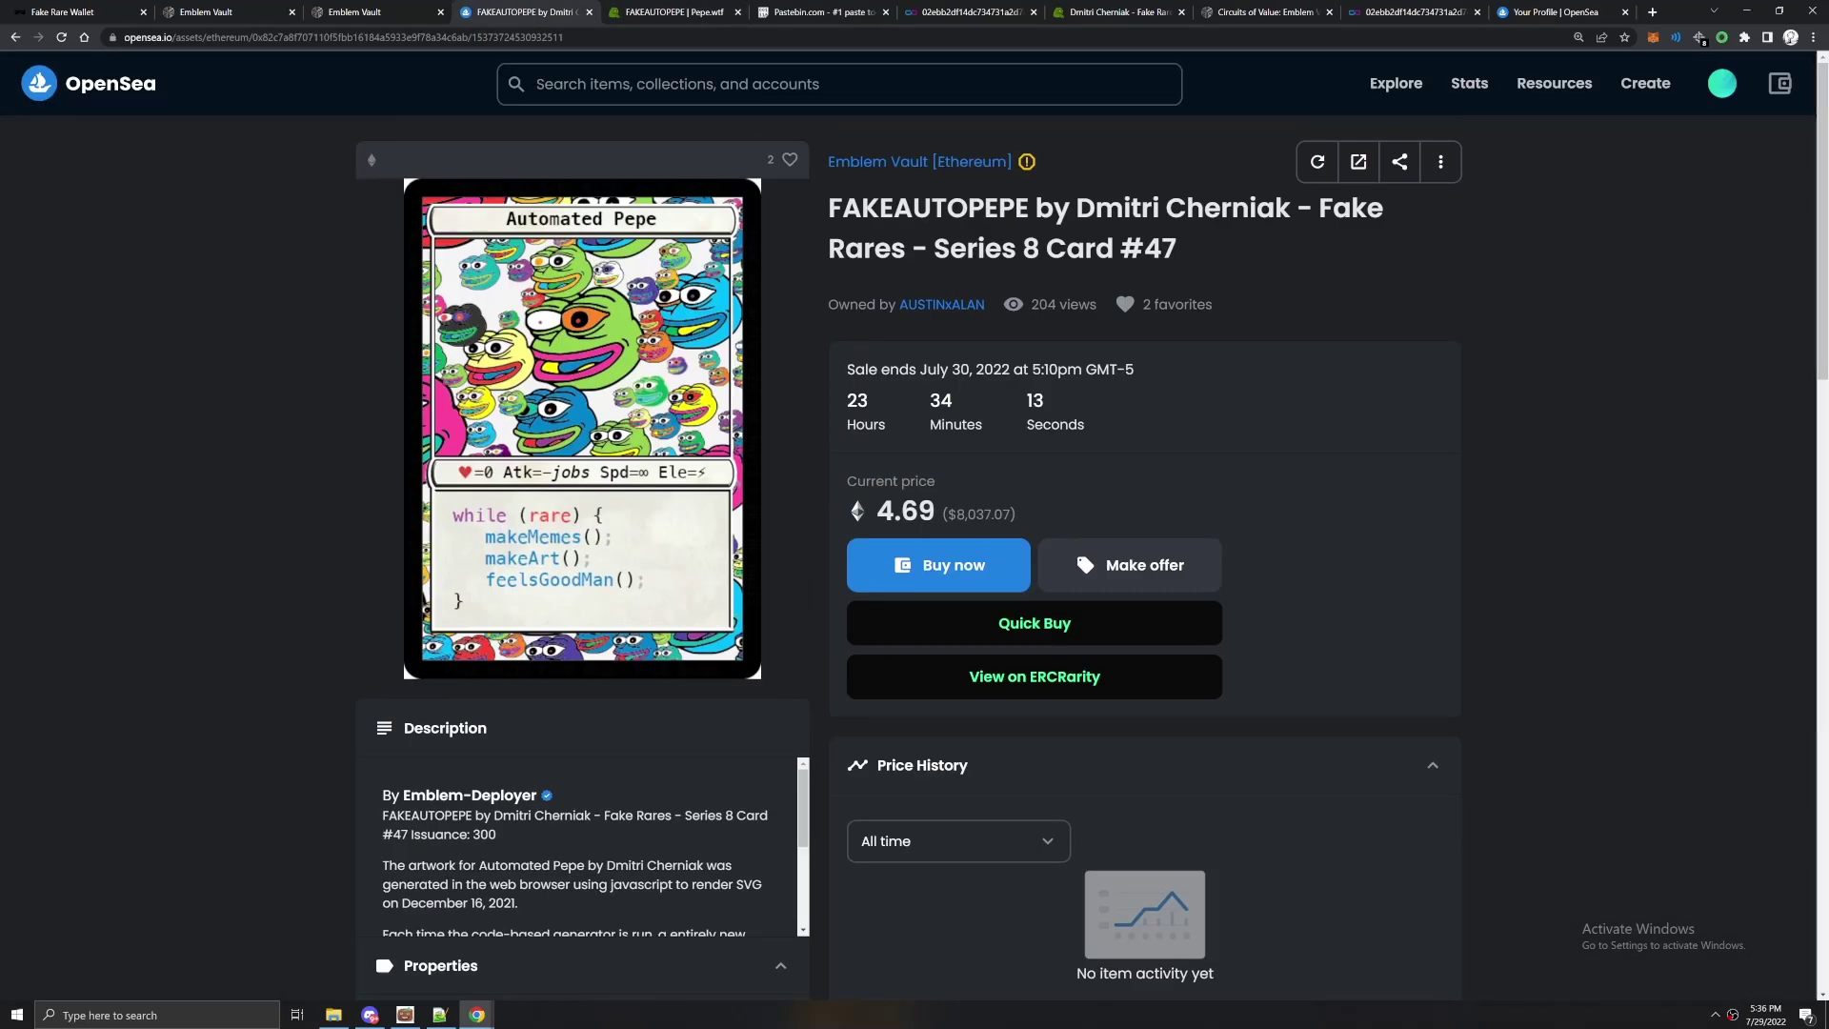
Copy the listing's full title into the new vault's name field.
triple_click(1048, 208)
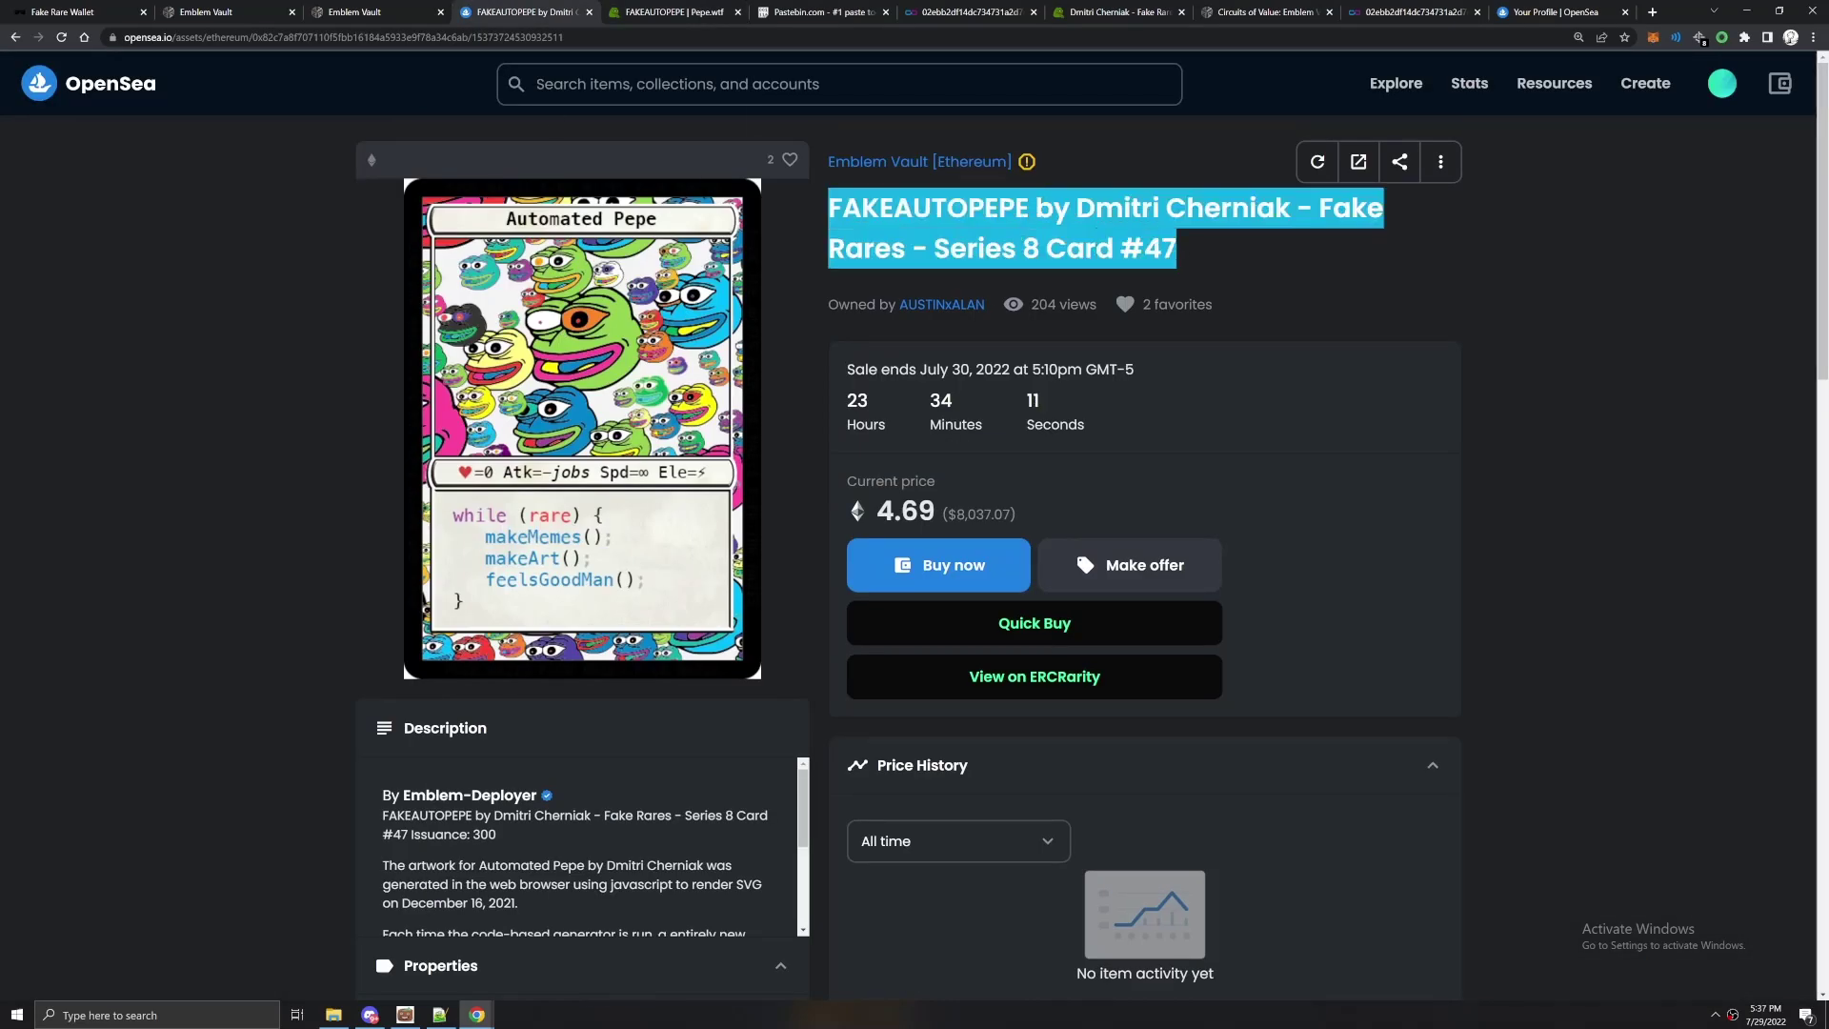
key("ctrl+shift+Tab")
key("ctrl+shift+Tab")
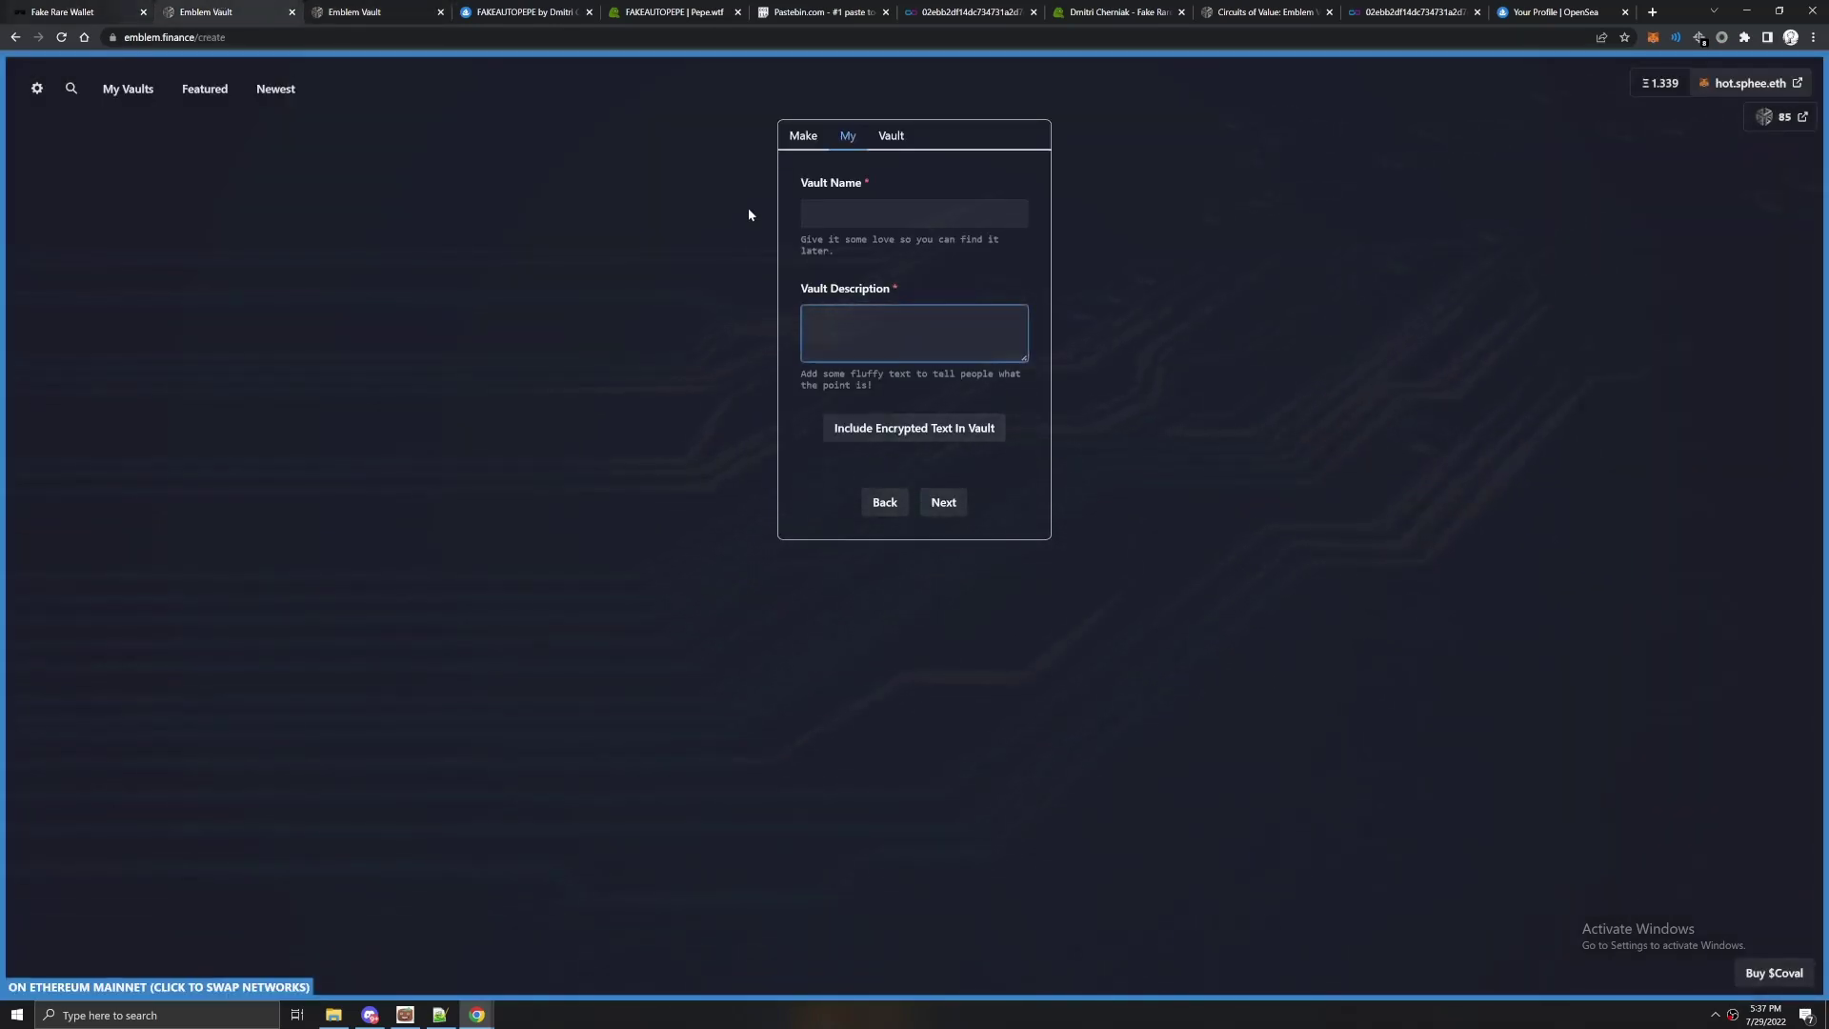
left_click(805, 211)
key("ctrl+v")
left_click_drag(254, 7, 314, 5)
key("ctrl+Tab")
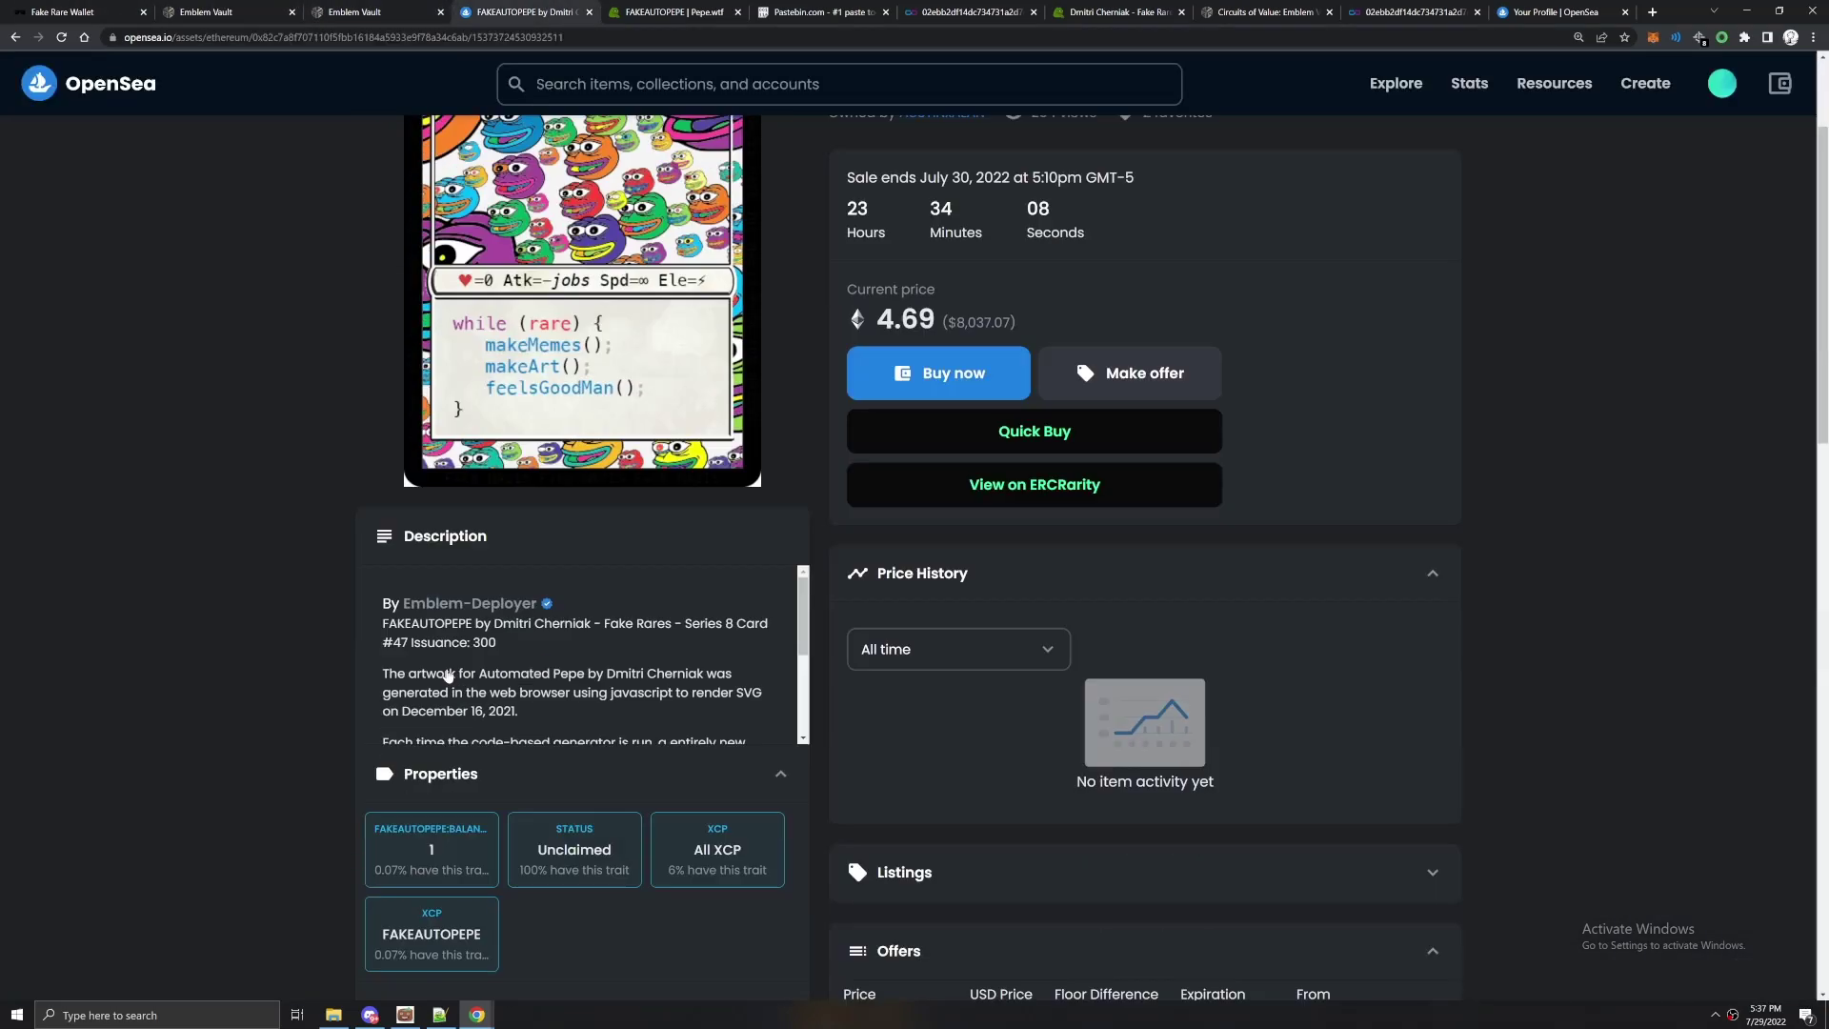
Copy the OpenSea listing's description paragraphs into the Vault Description field.
left_click_drag(561, 651, 757, 676)
key("ctrl+c")
left_click(400, 7)
key("Tab")
key("ctrl+v")
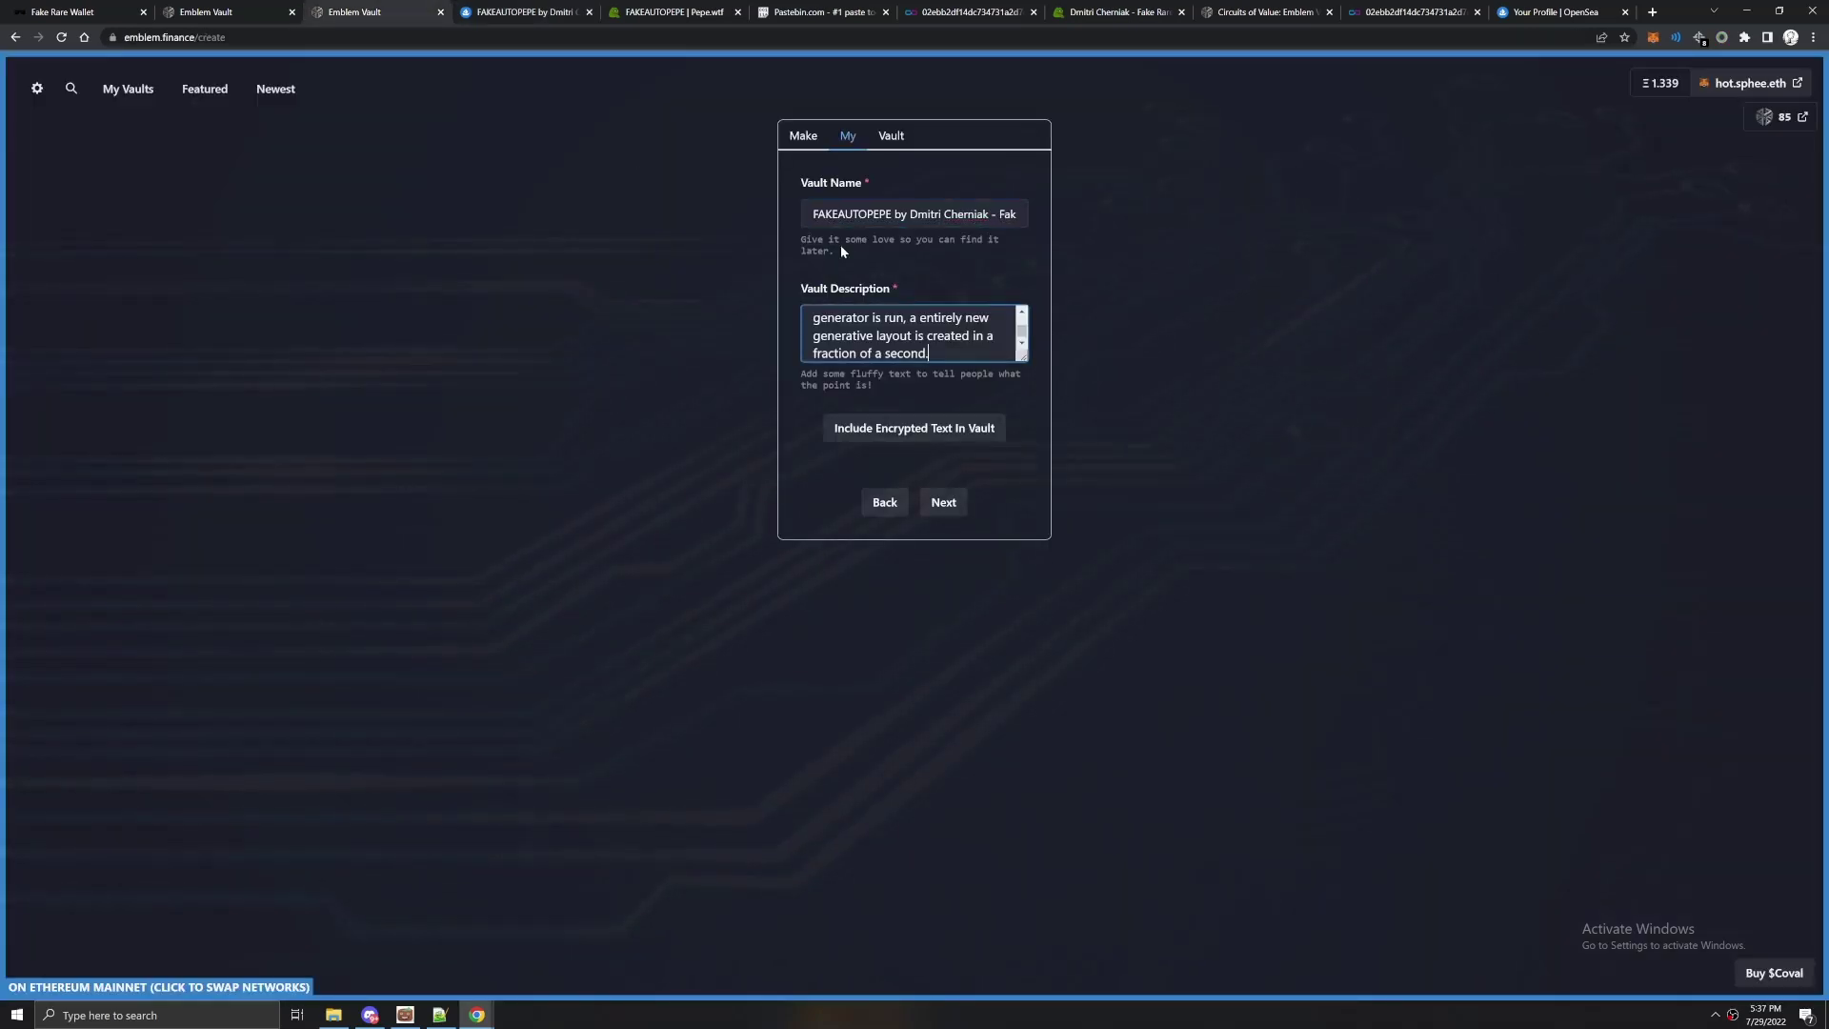
key("ctrl+Tab")
left_click_drag(433, 521, 736, 682)
left_click_drag(381, 591, 751, 657)
key("ctrl+shift+Tab")
Set the pepewtf S3 card image URL as the embed display URL and review the 15 Coval notice.
left_click(955, 504)
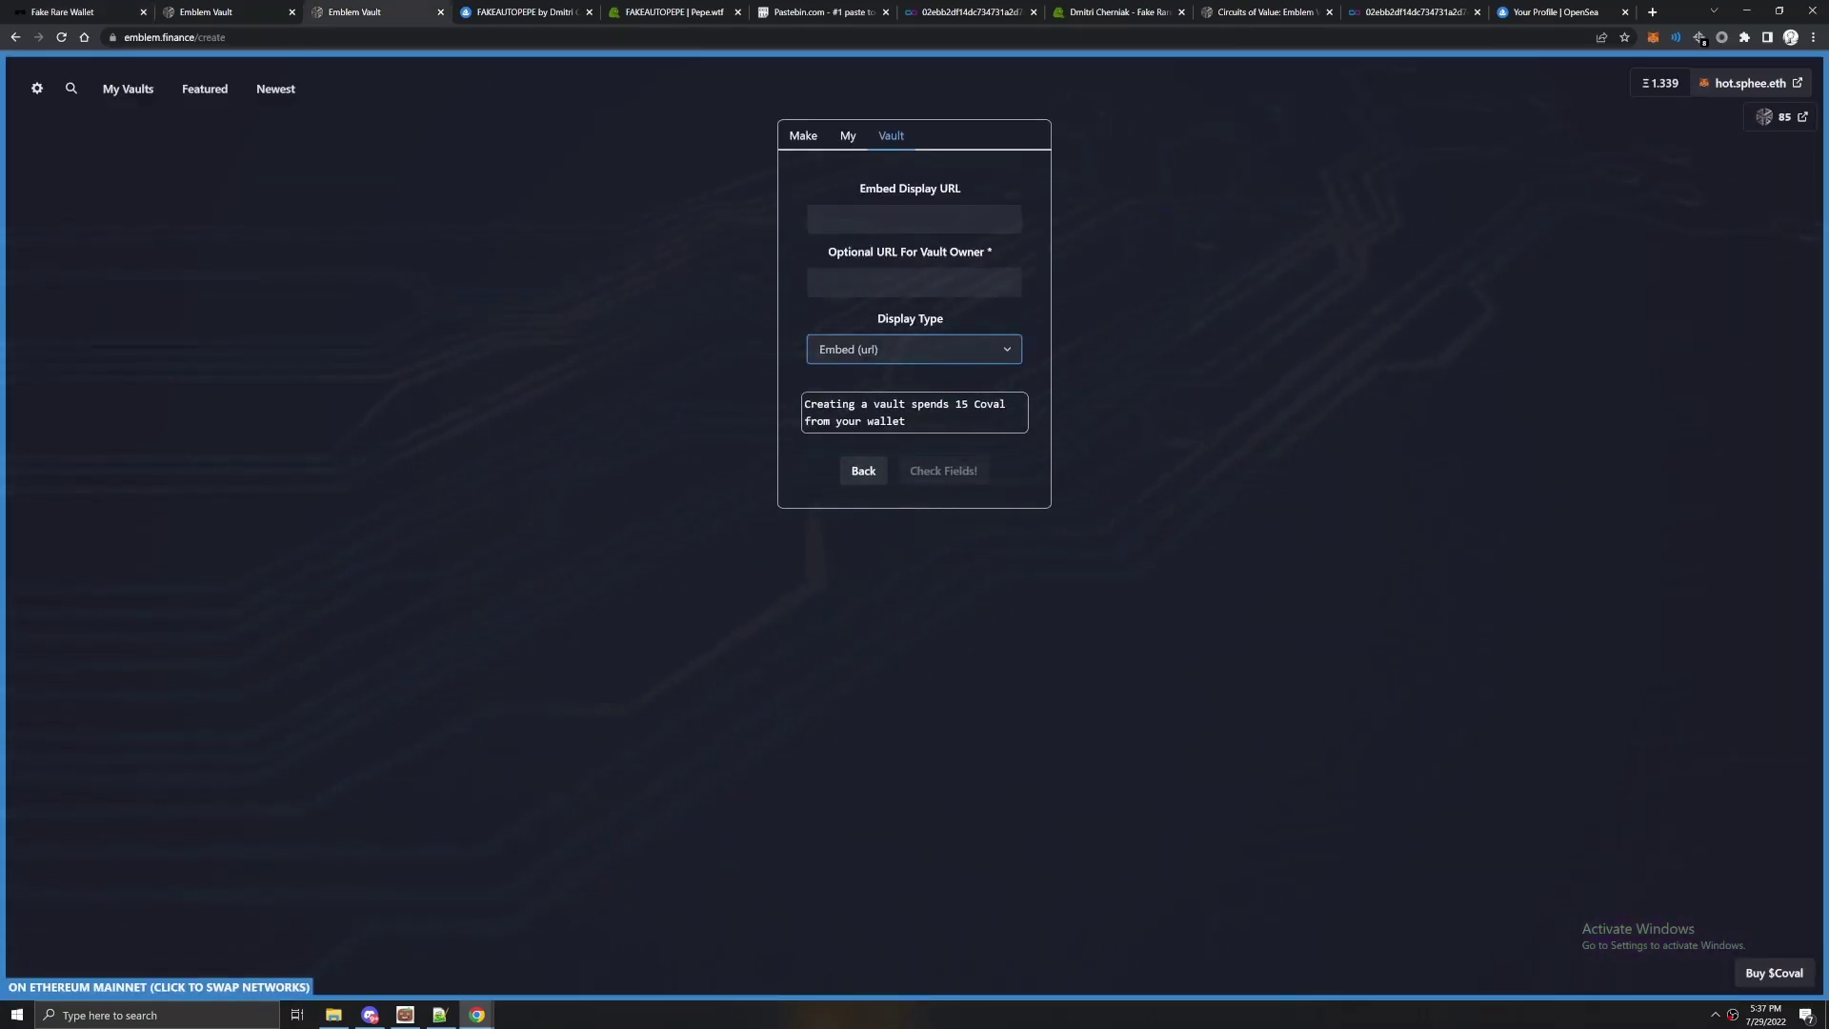
key("ctrl+v")
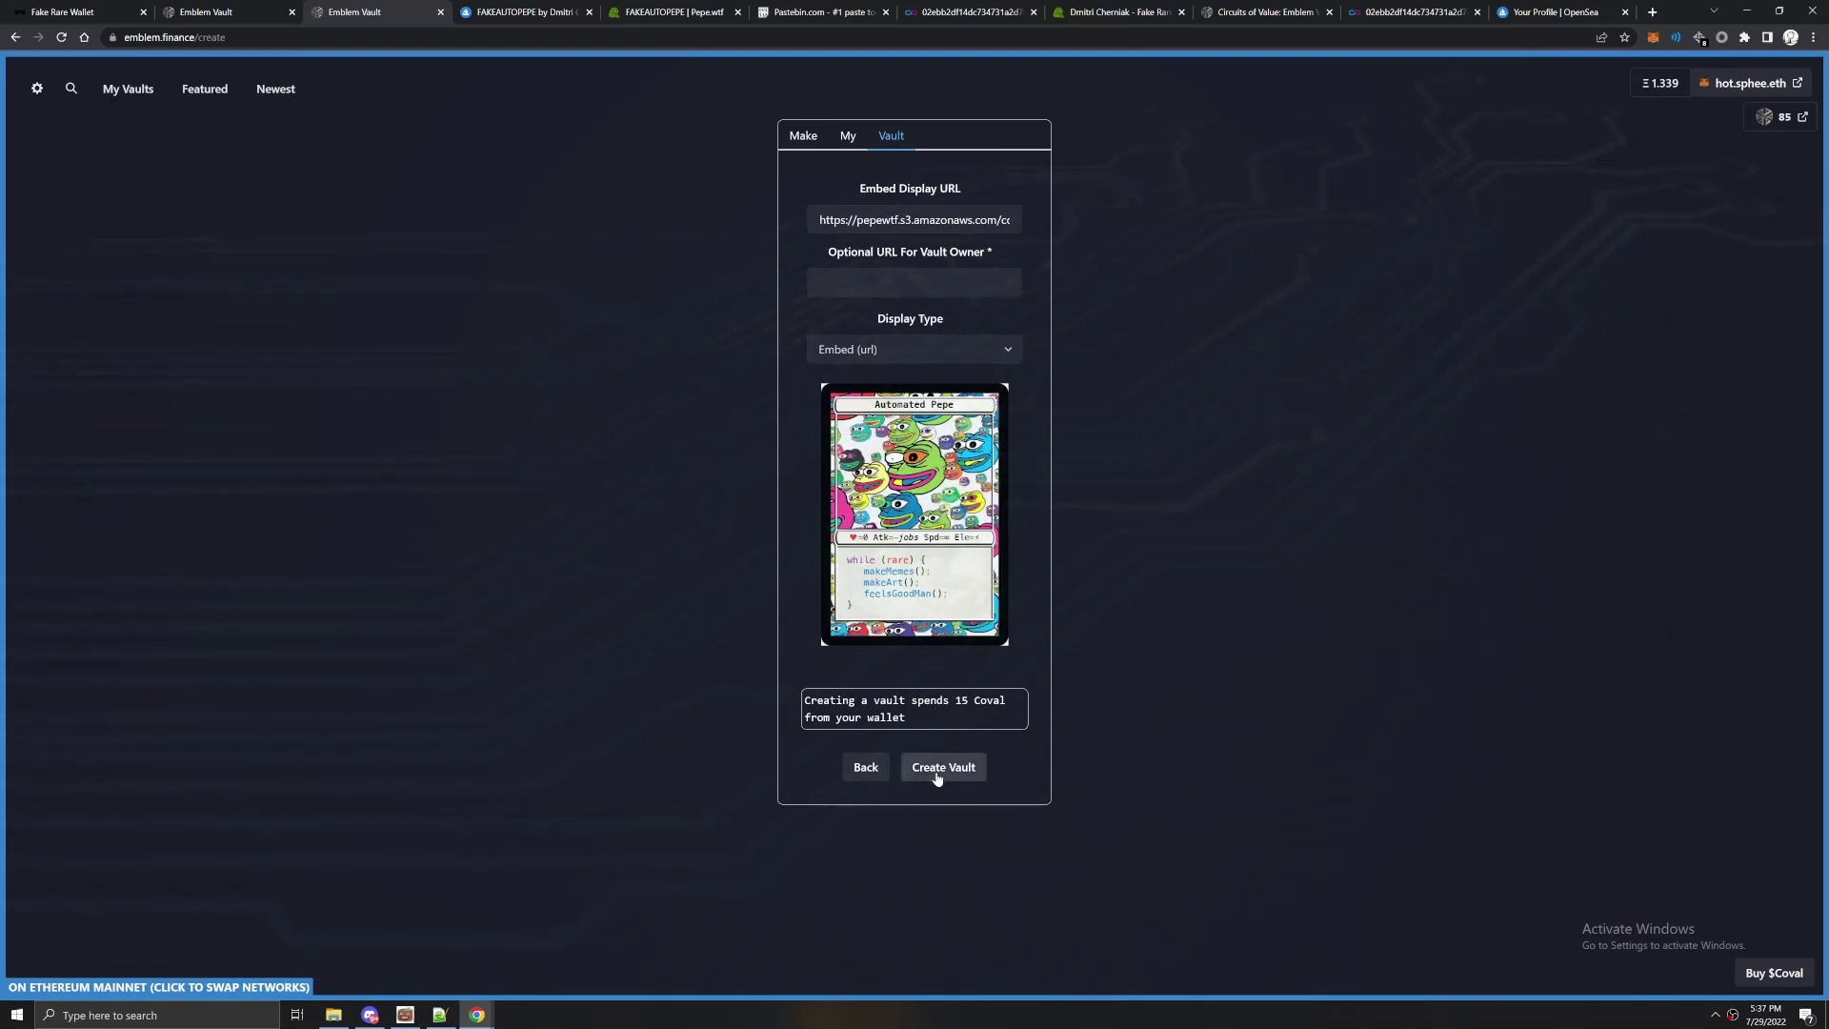
left_click_drag(803, 705, 921, 717)
left_click(920, 716)
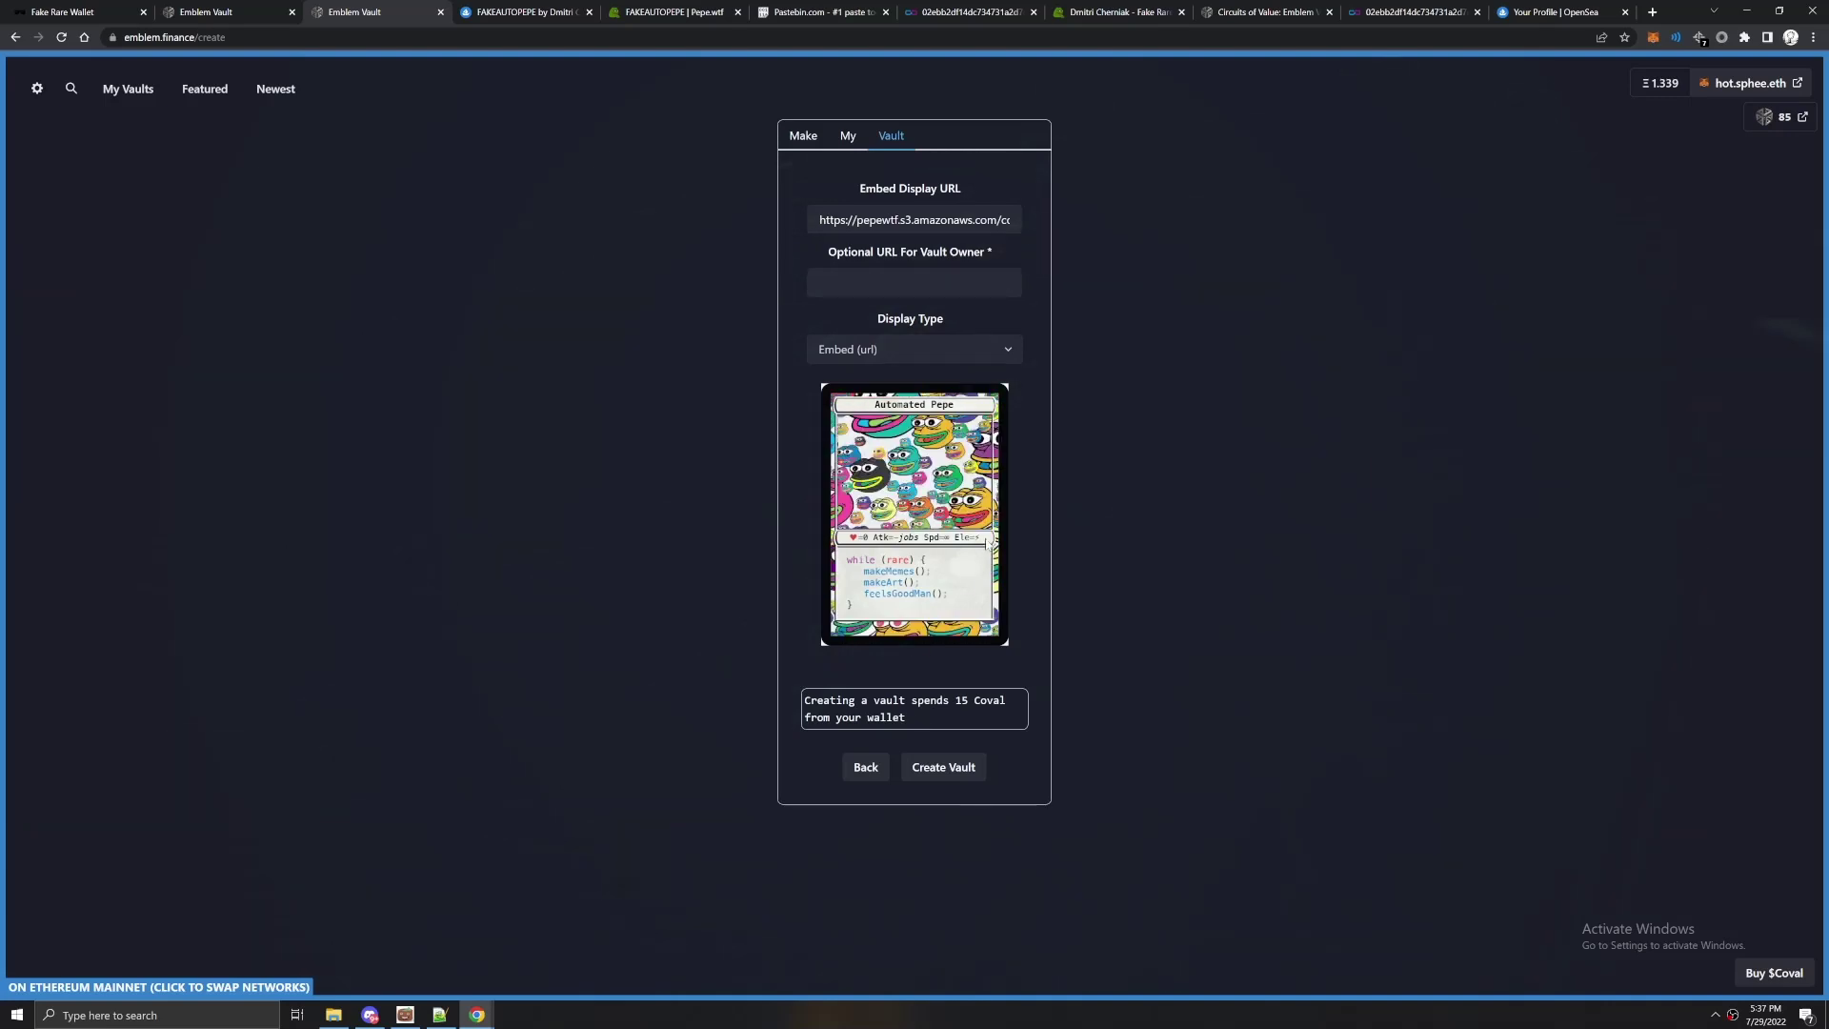
Set up a Uniswap swap of ETH for 100 COVAL via Circuits of Value's Buy $COVAL link.
left_click(1255, 18)
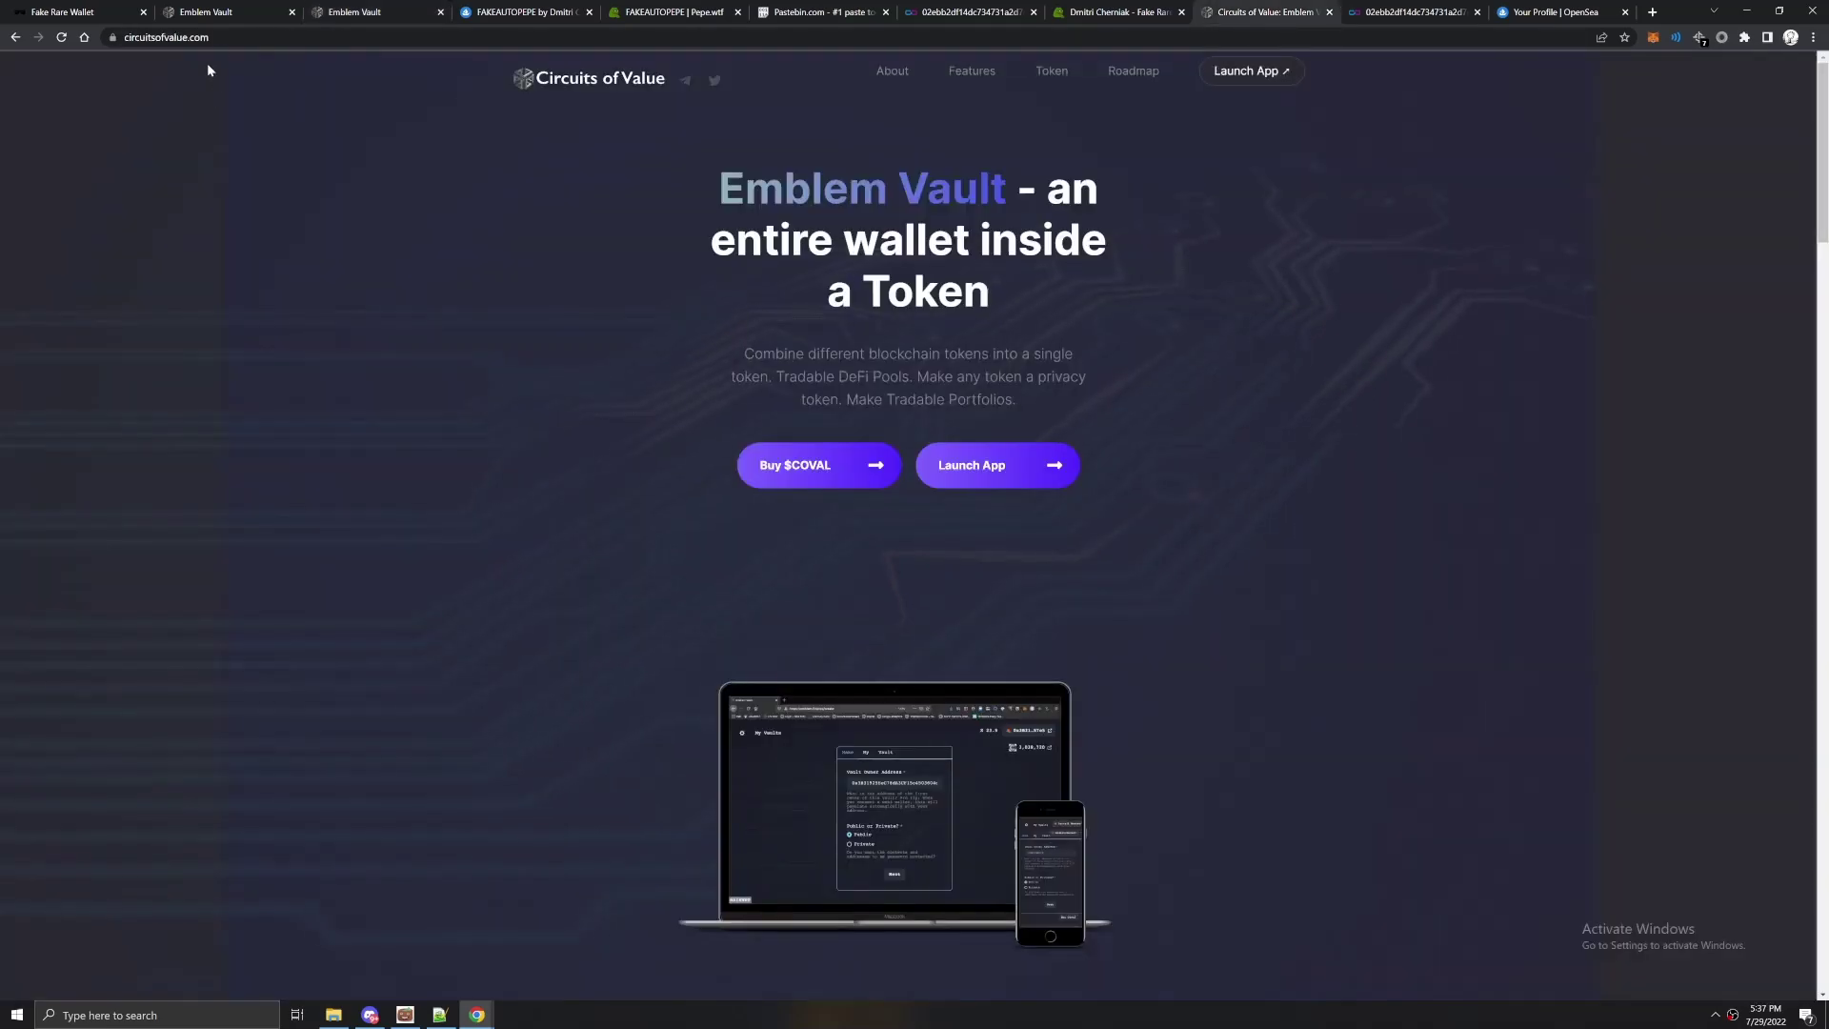
left_click(122, 37)
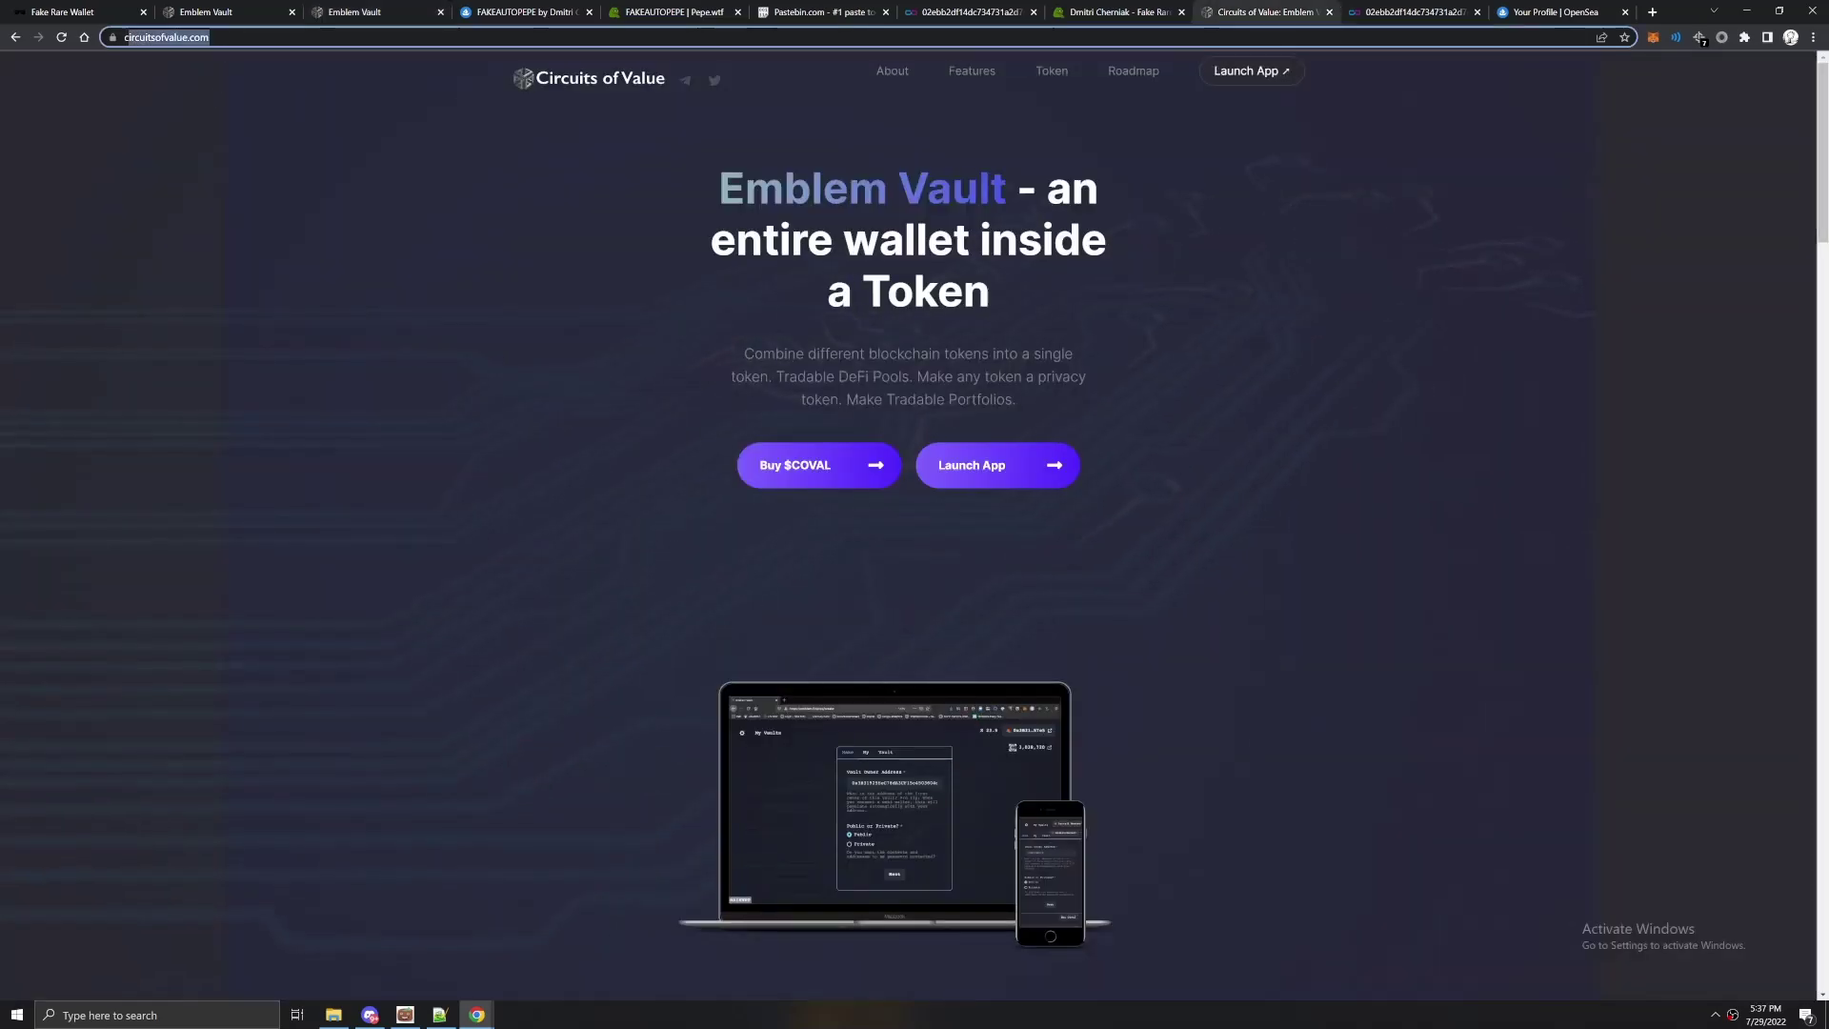
left_click(791, 467)
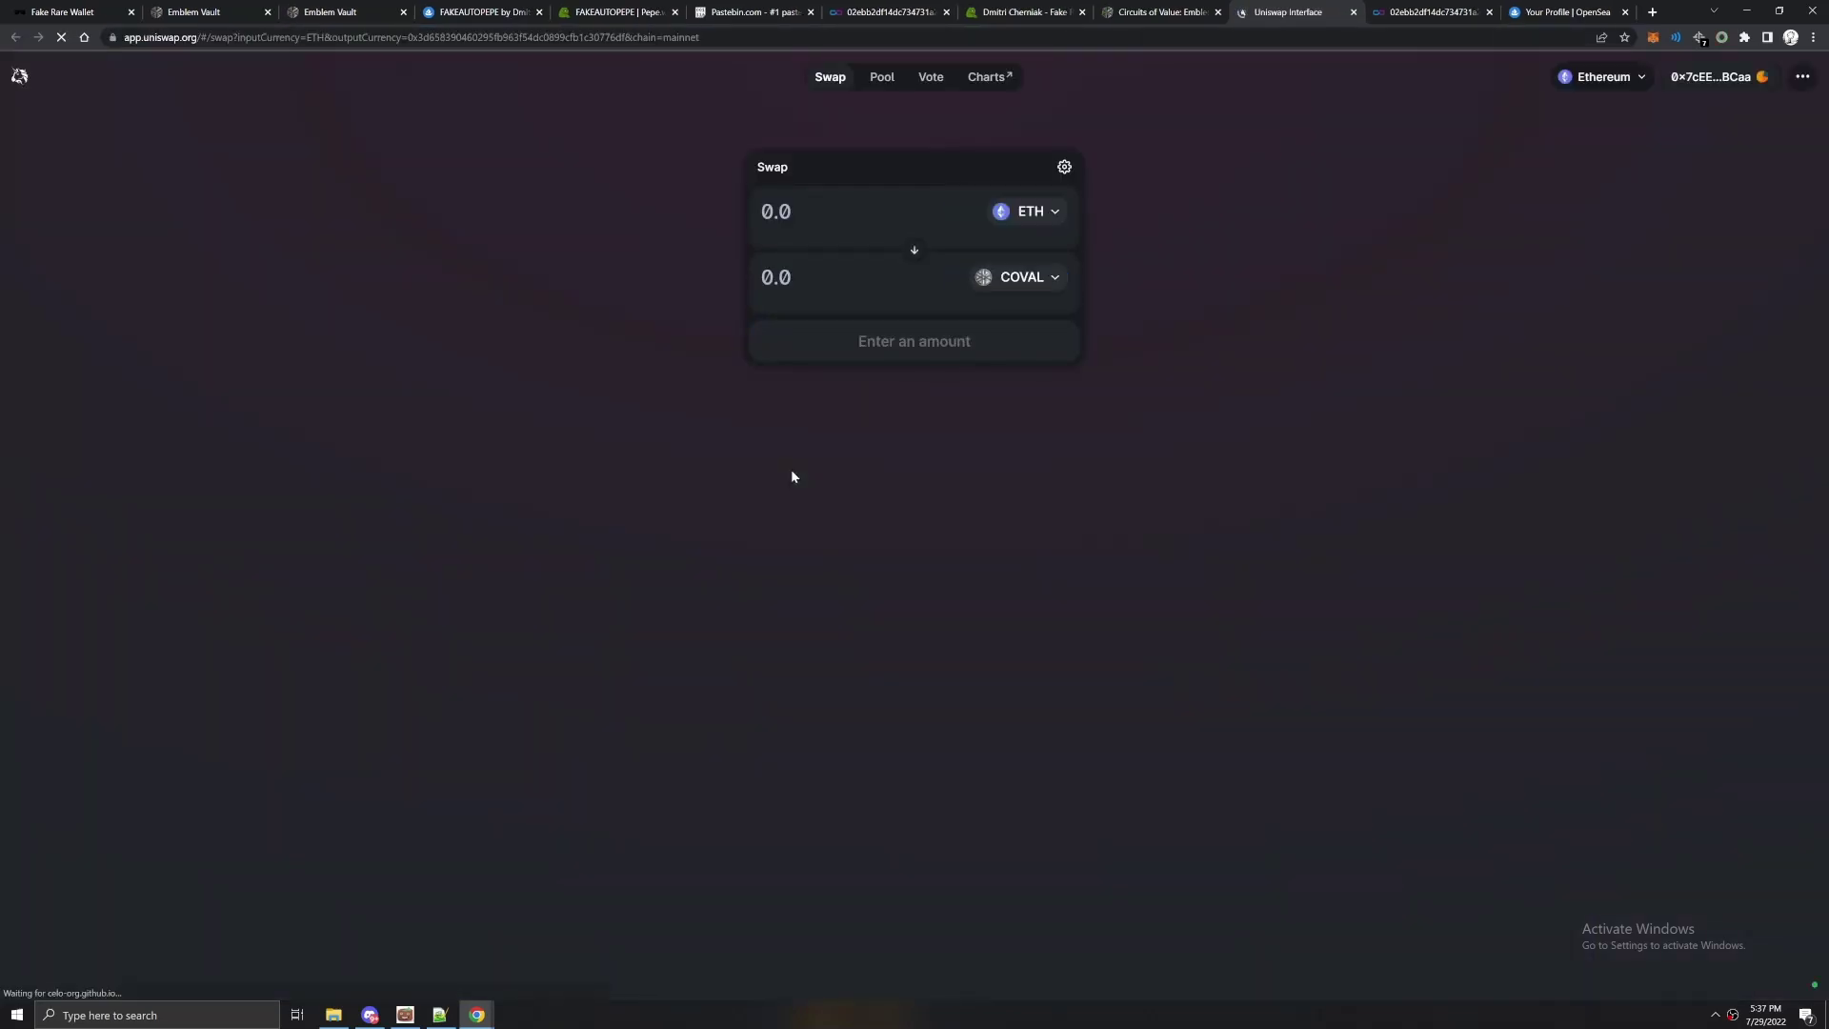
type("100")
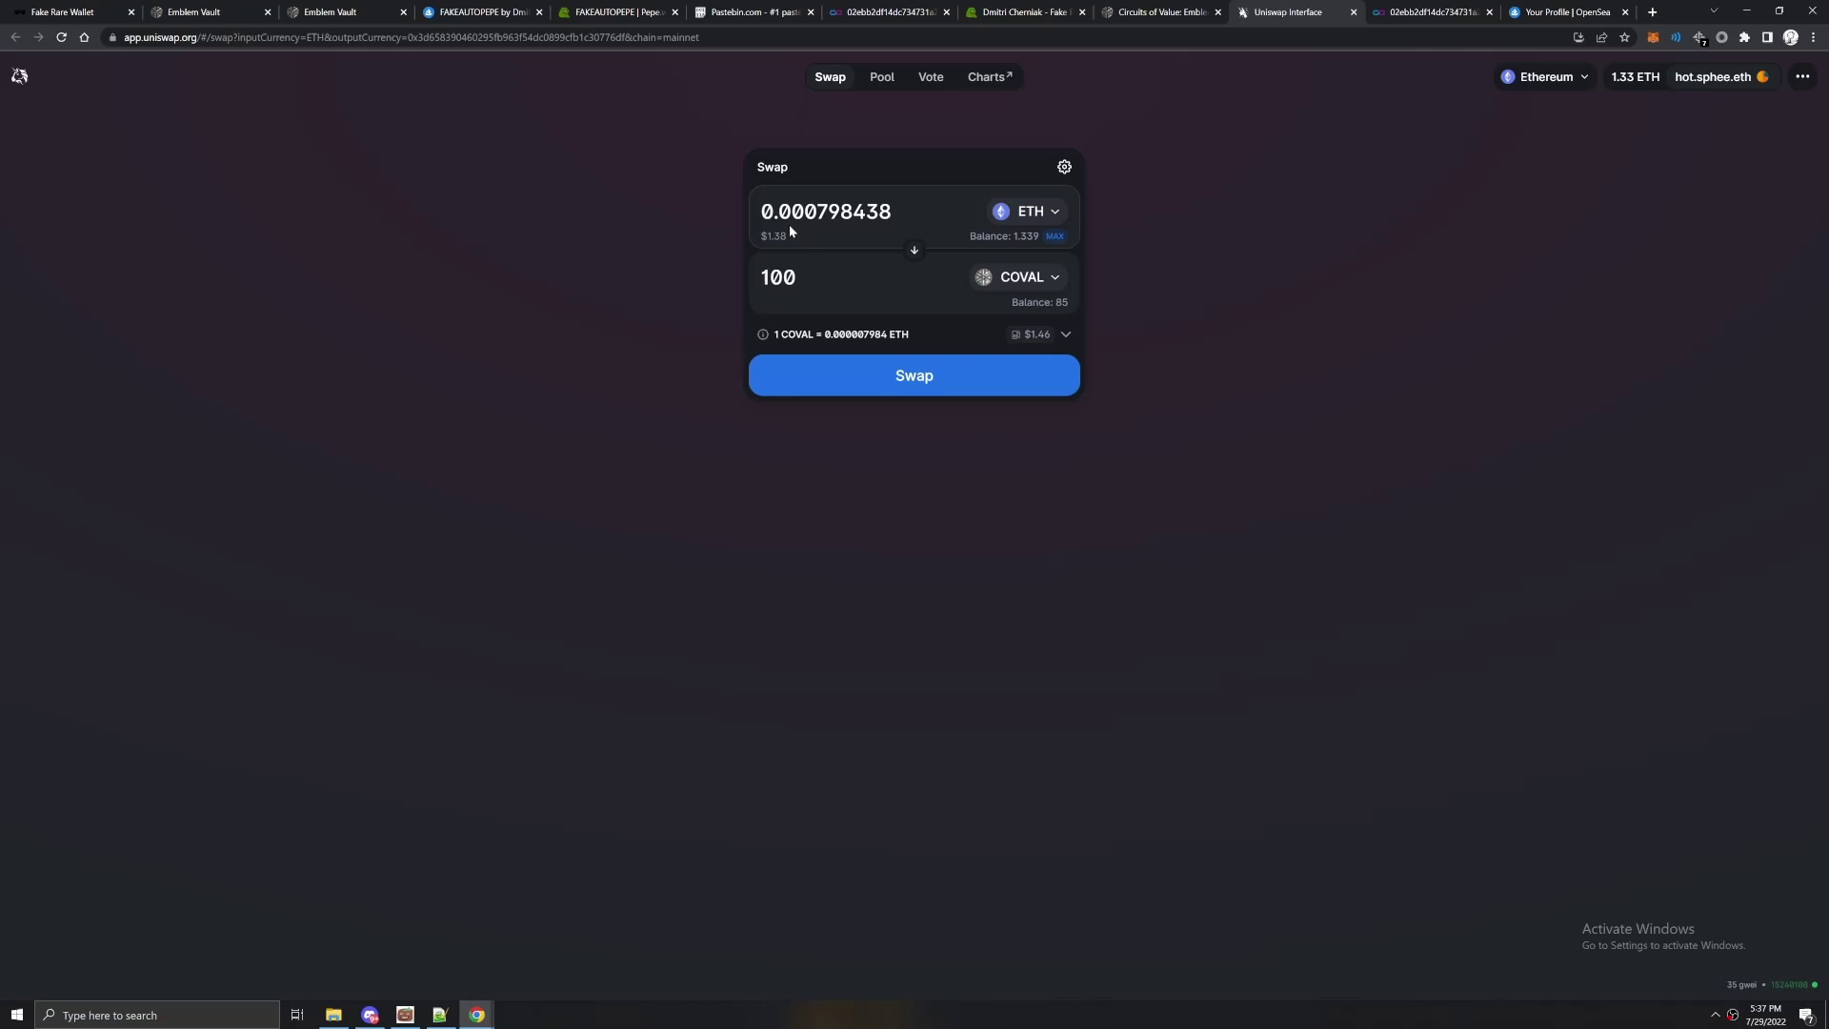
left_click(314, 12)
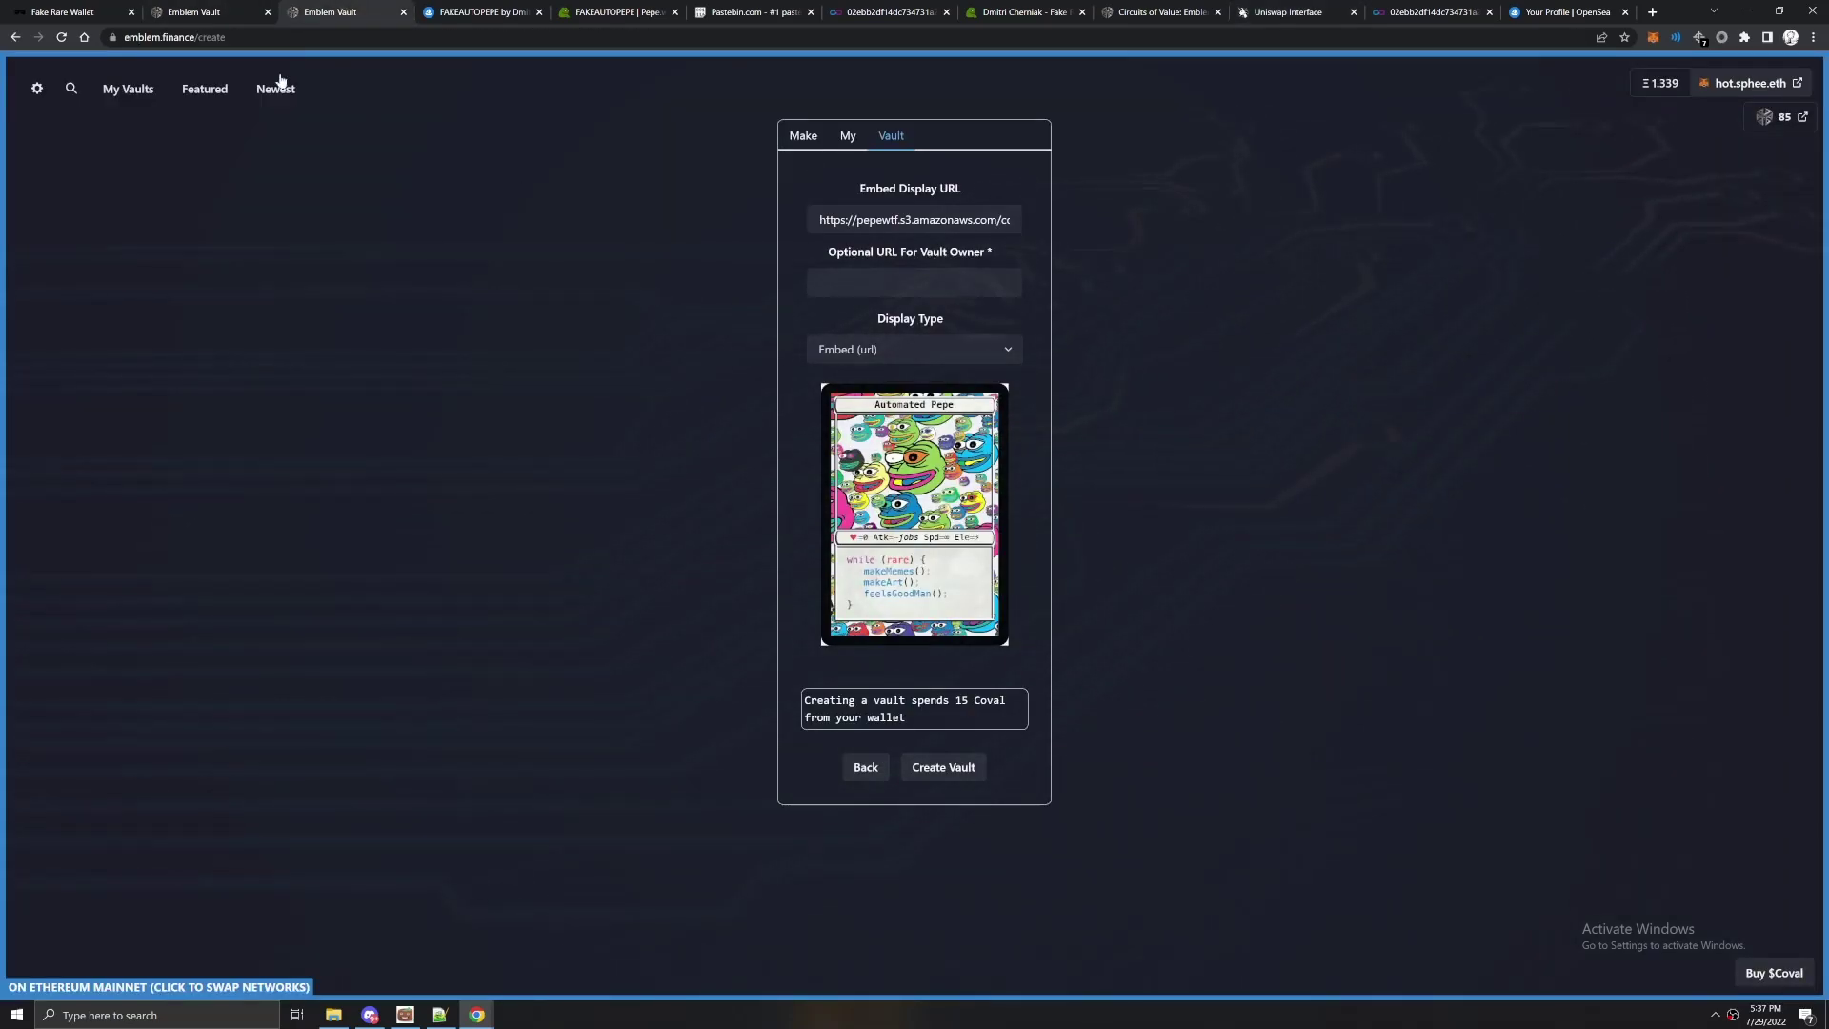
Open the new FAKEAUTOPEPE vault page and check its unclaimed attributes and empty balances.
left_click(210, 12)
left_click(381, 12)
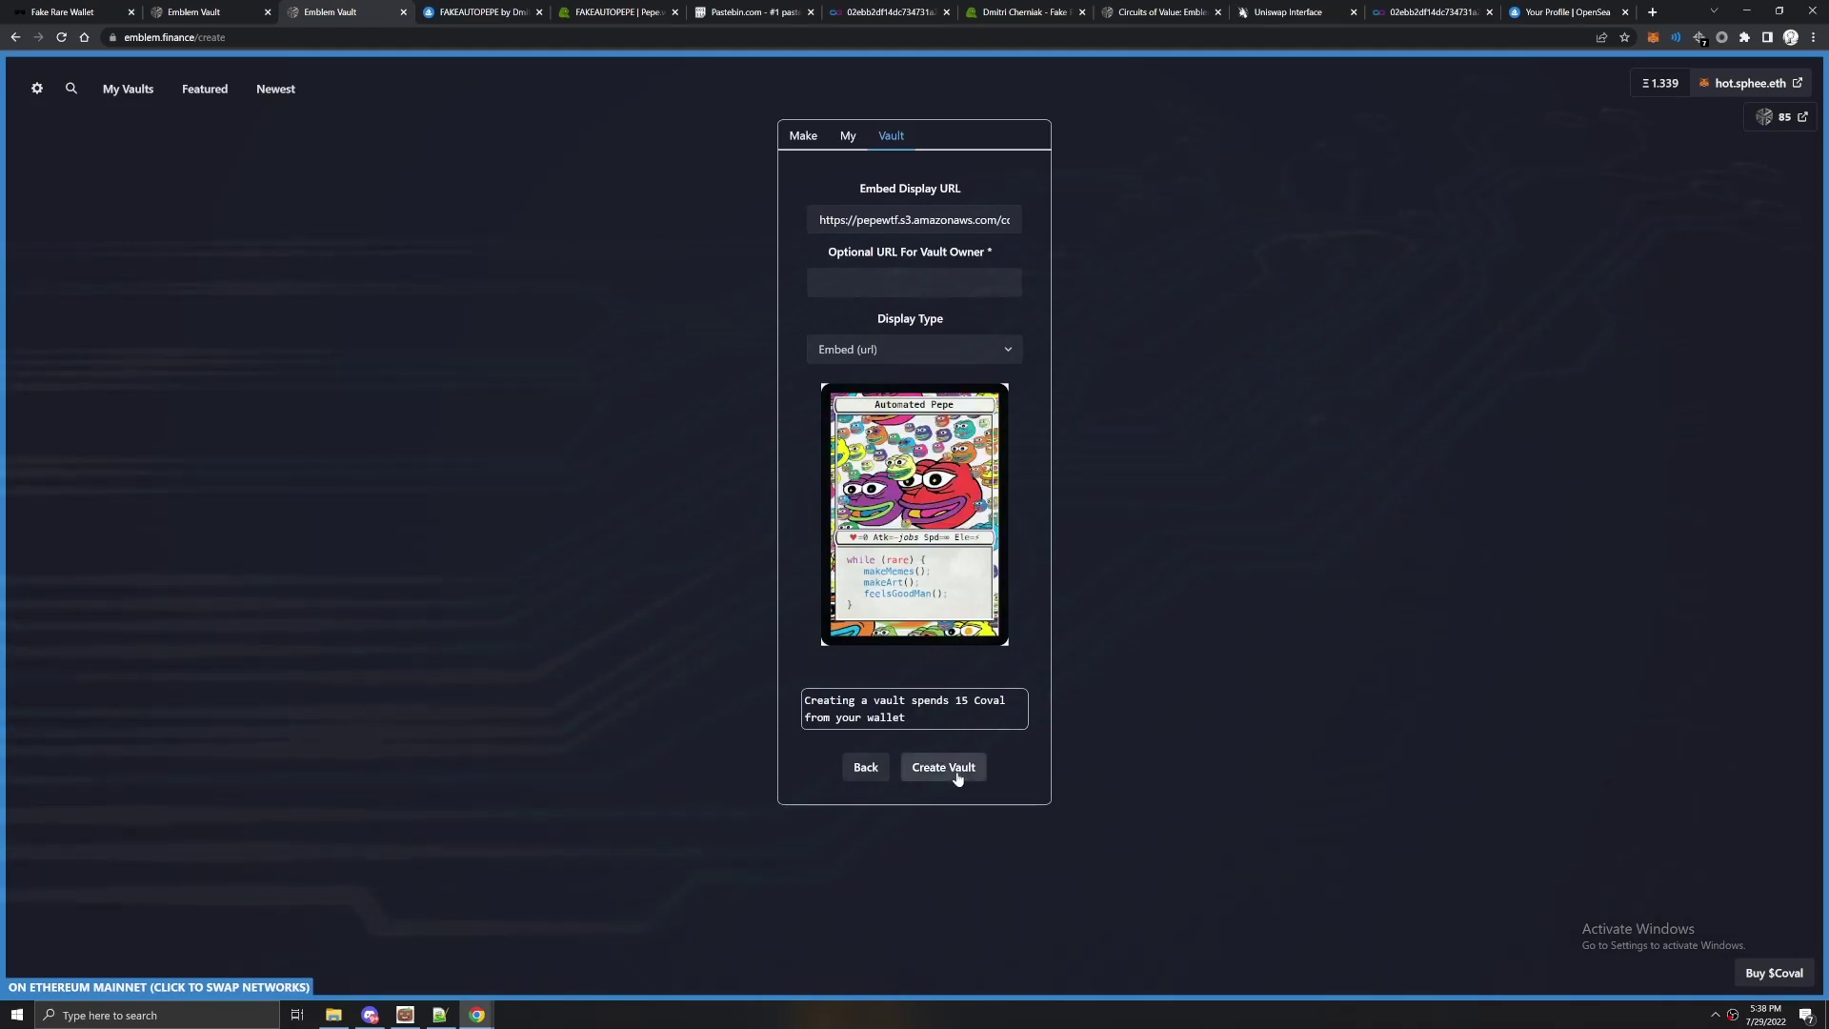
left_click(204, 11)
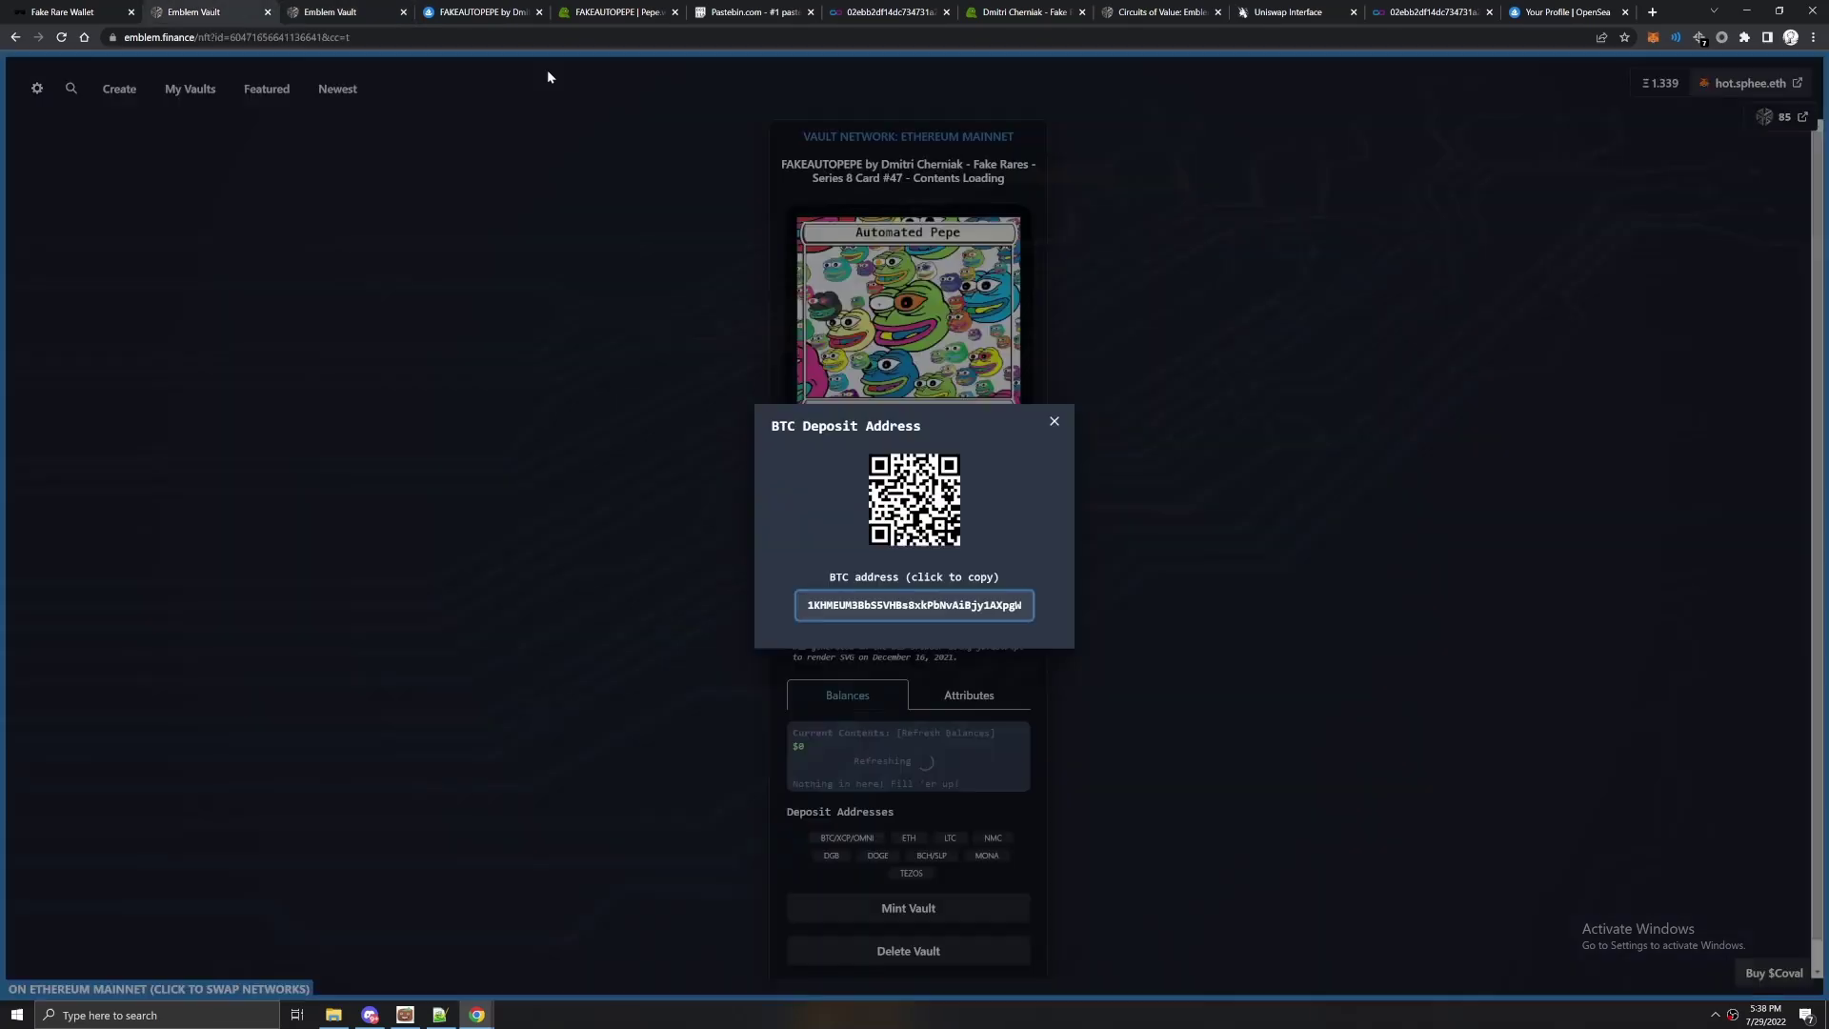
left_click(1055, 422)
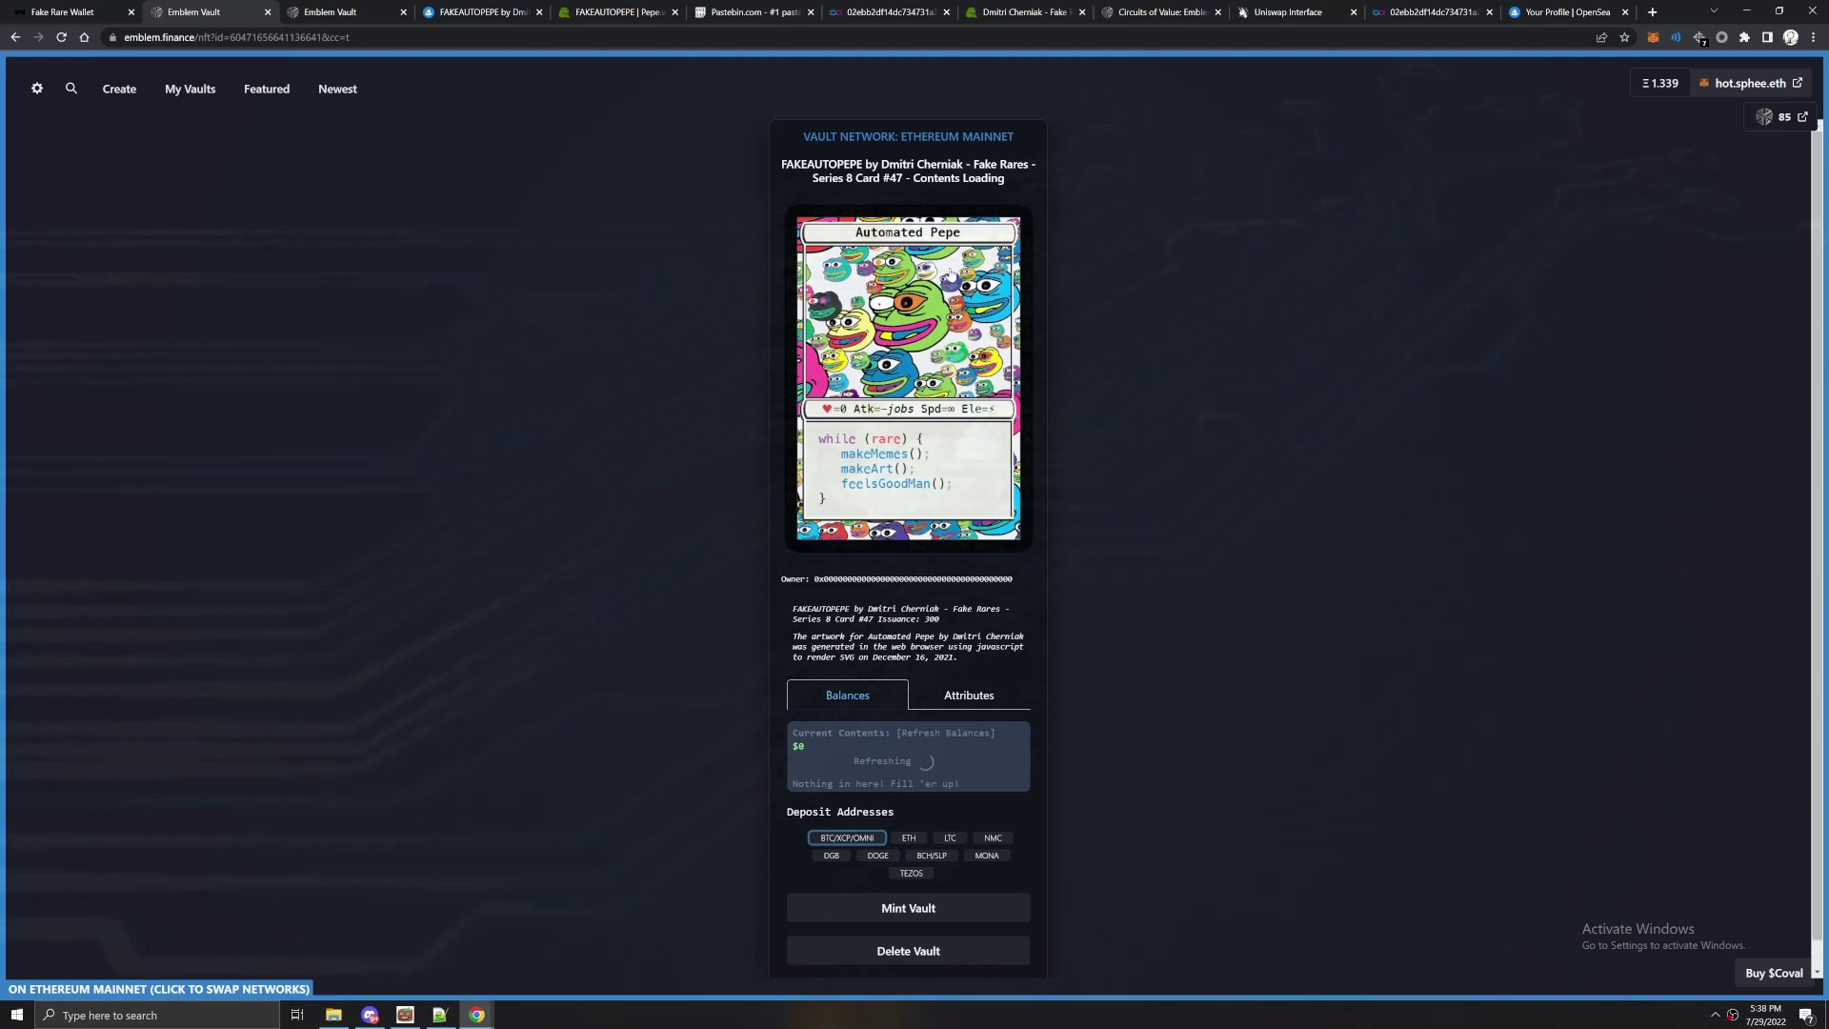
left_click(972, 693)
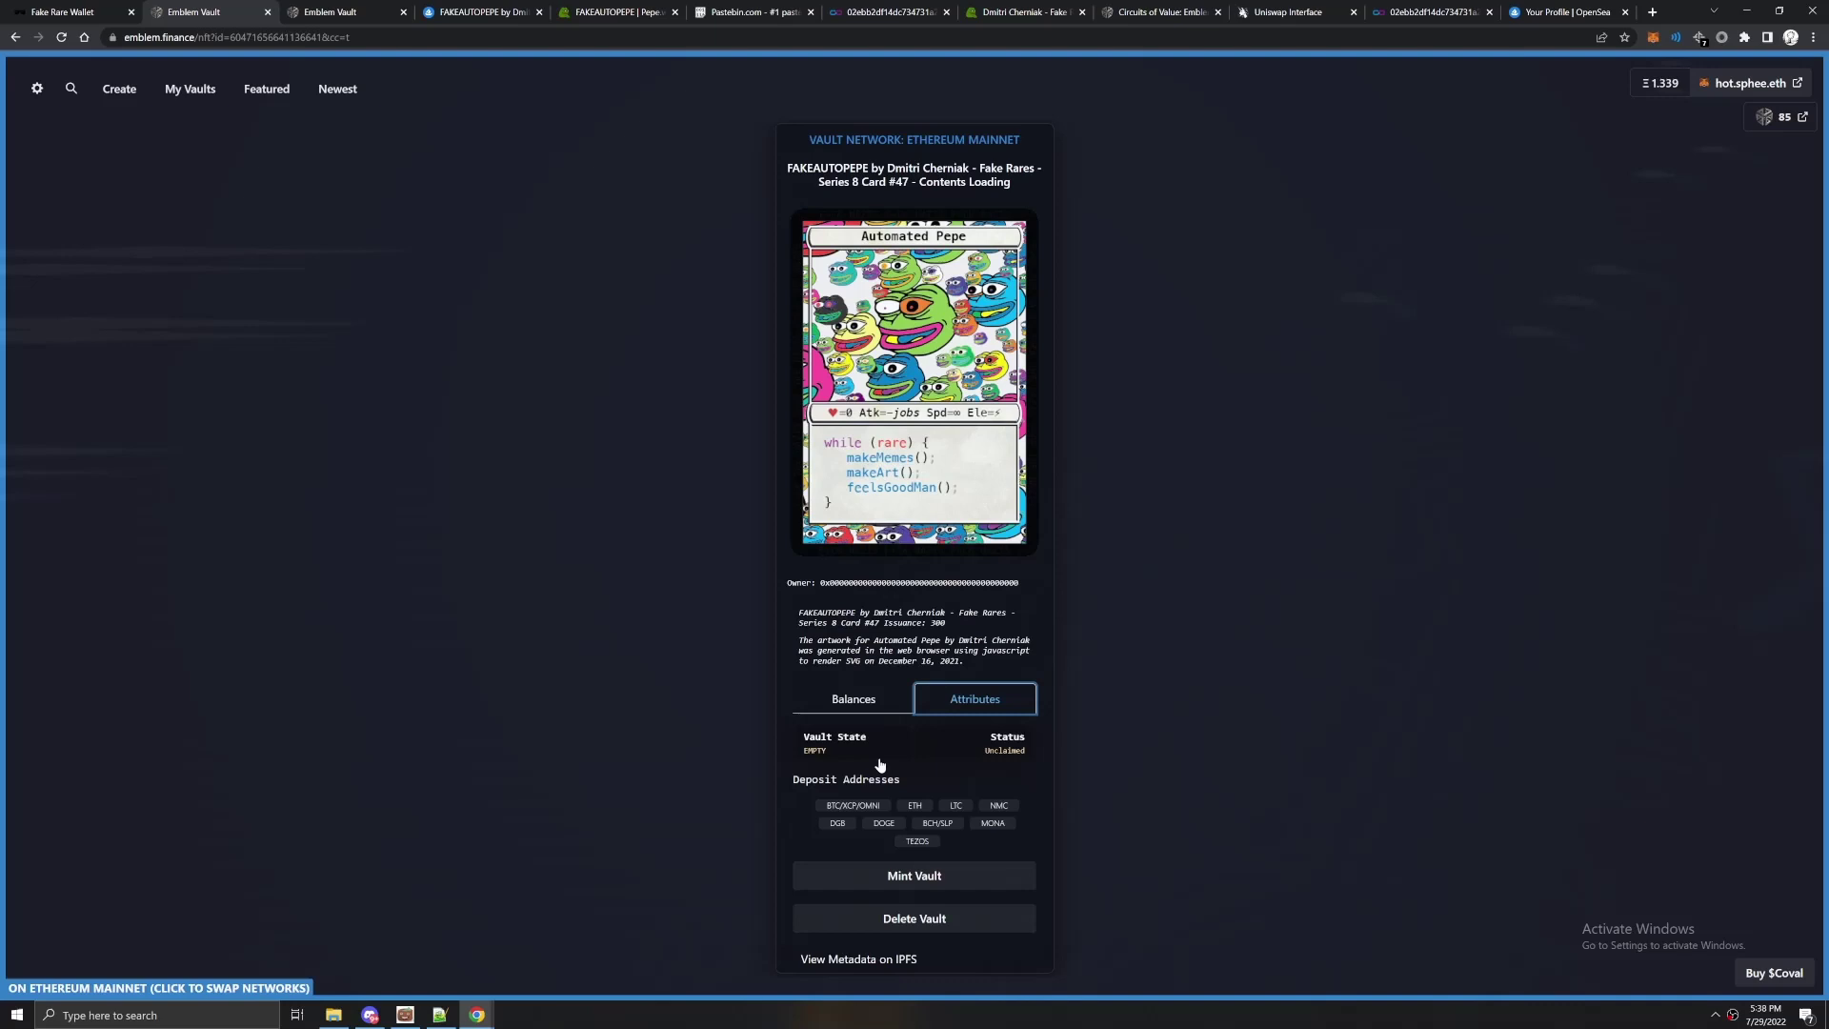
left_click(843, 707)
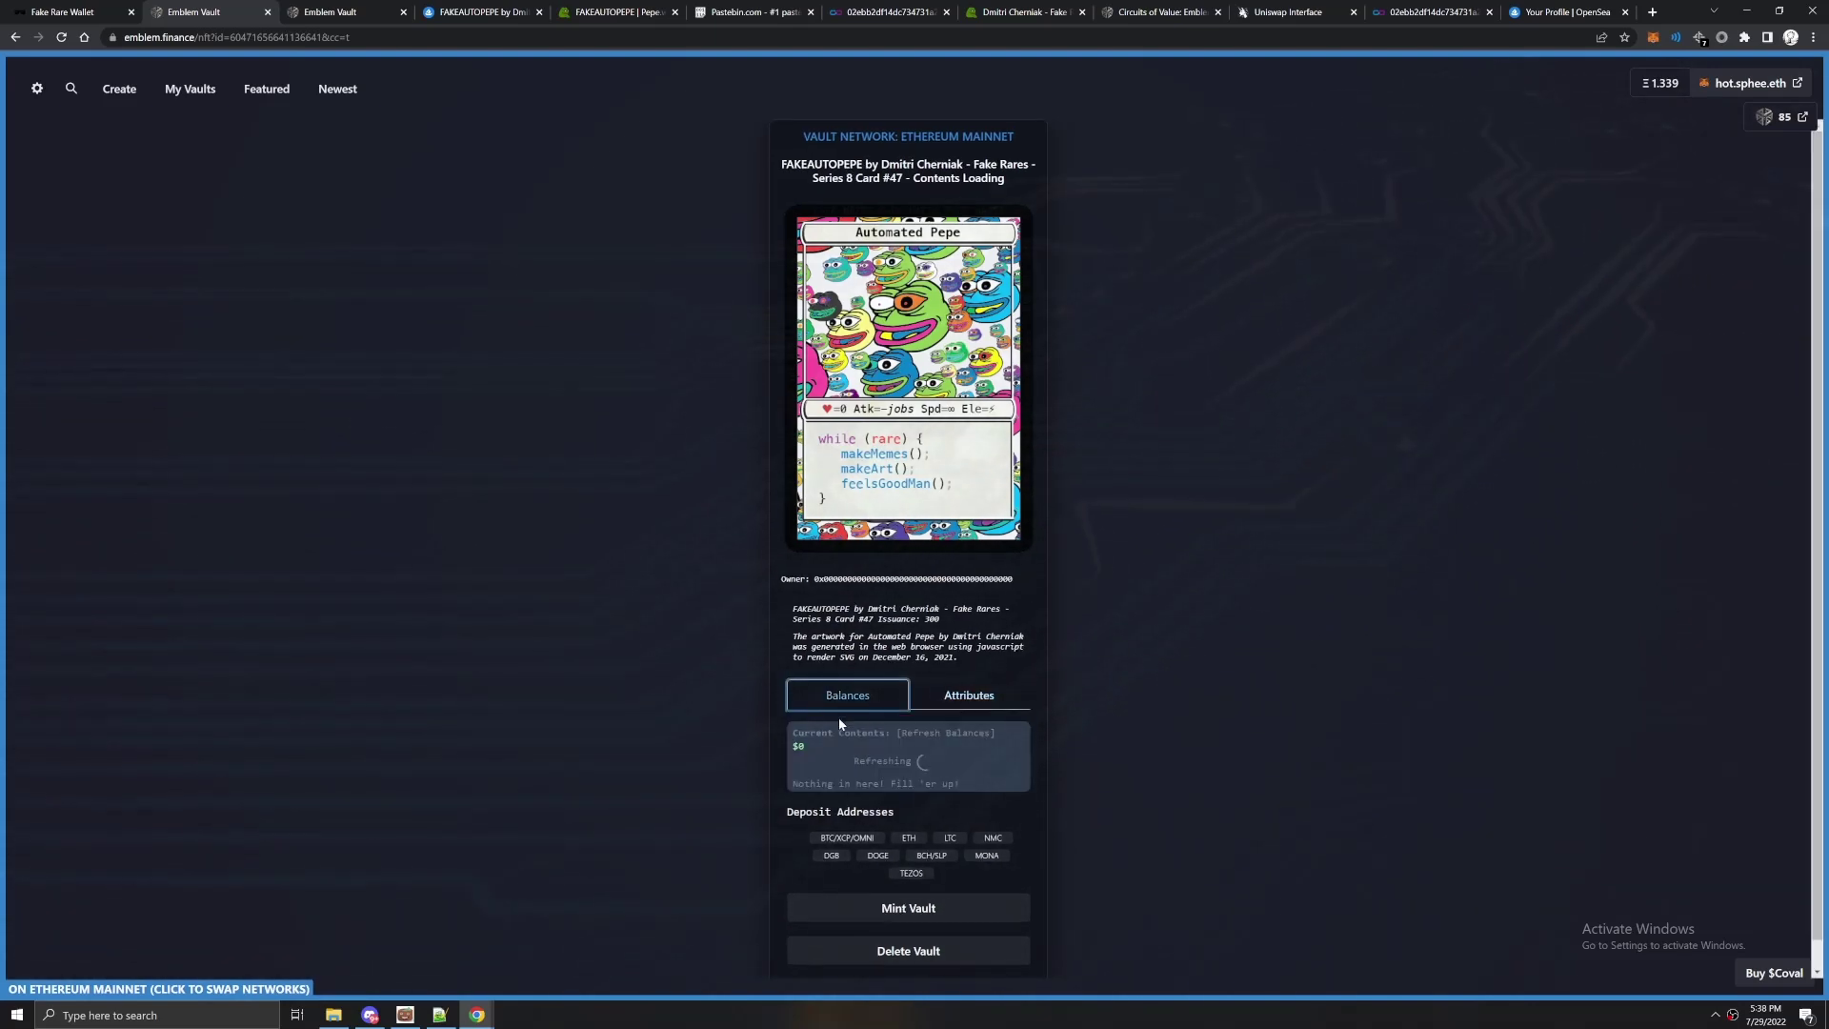
Copy the vault's BTC/XCP/OMNI deposit address.
triple_click(901, 817)
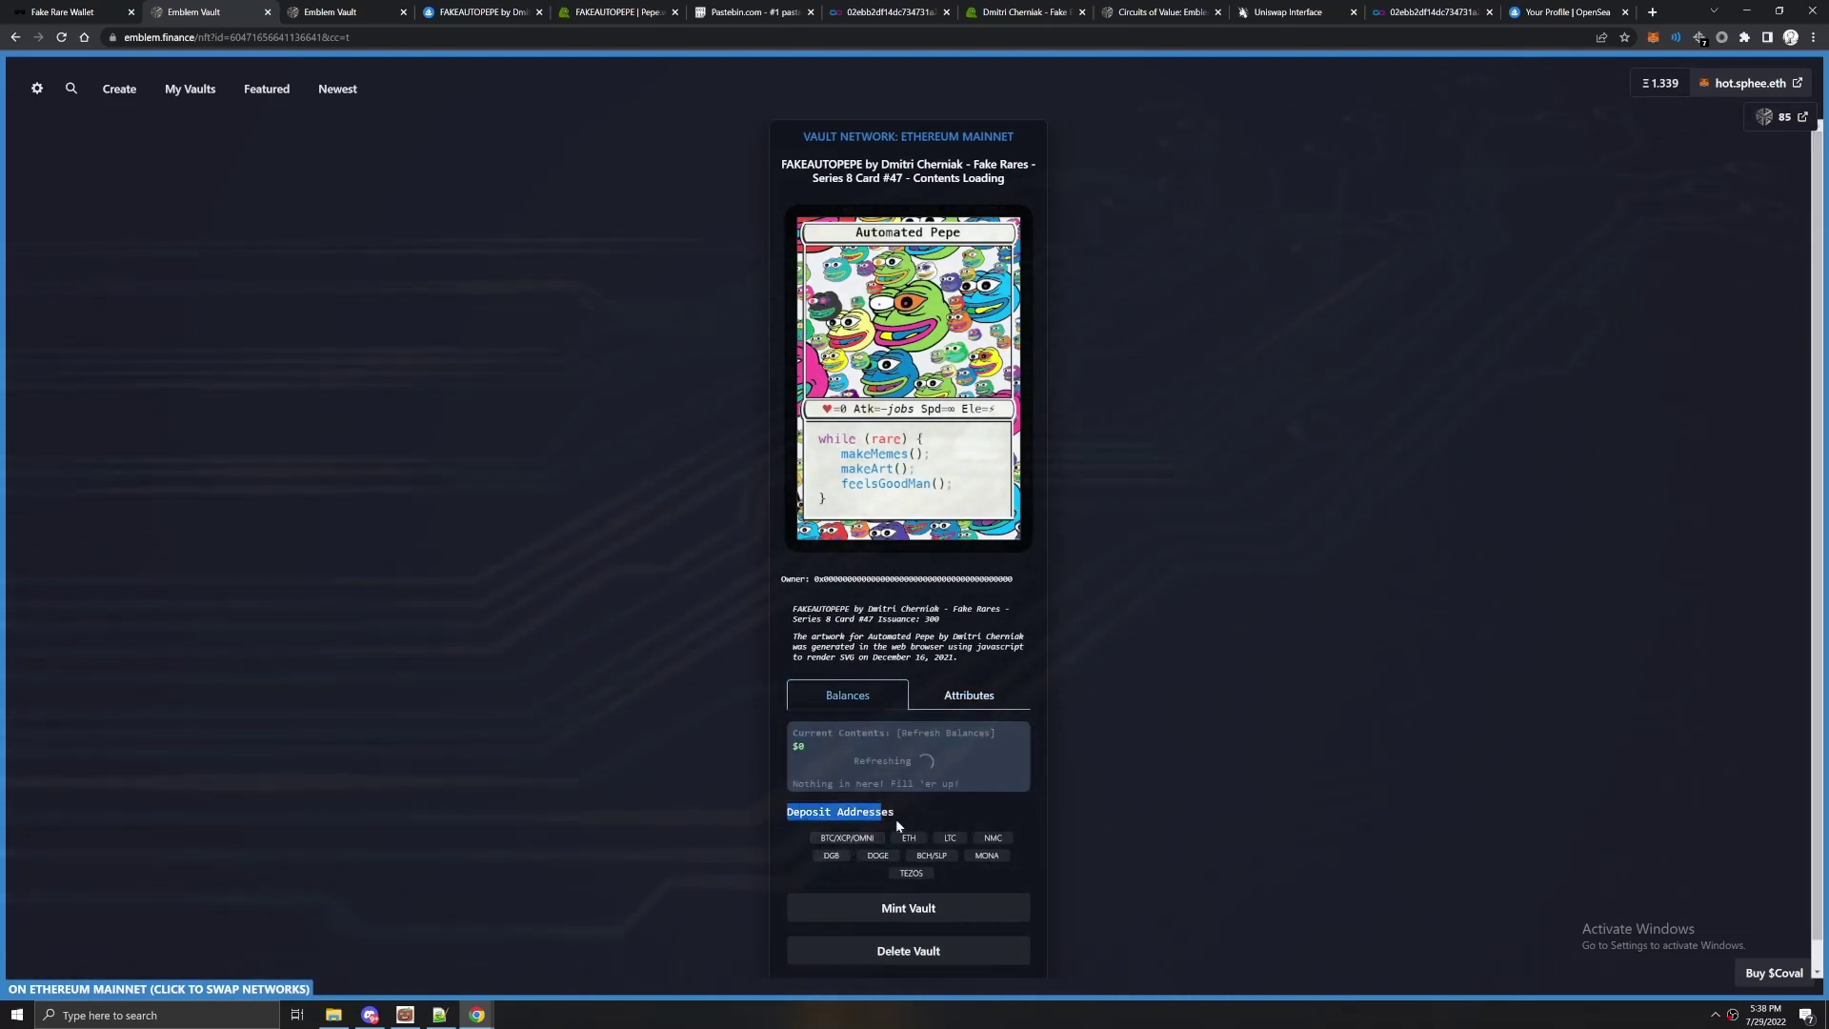
left_click(833, 846)
left_click(834, 846)
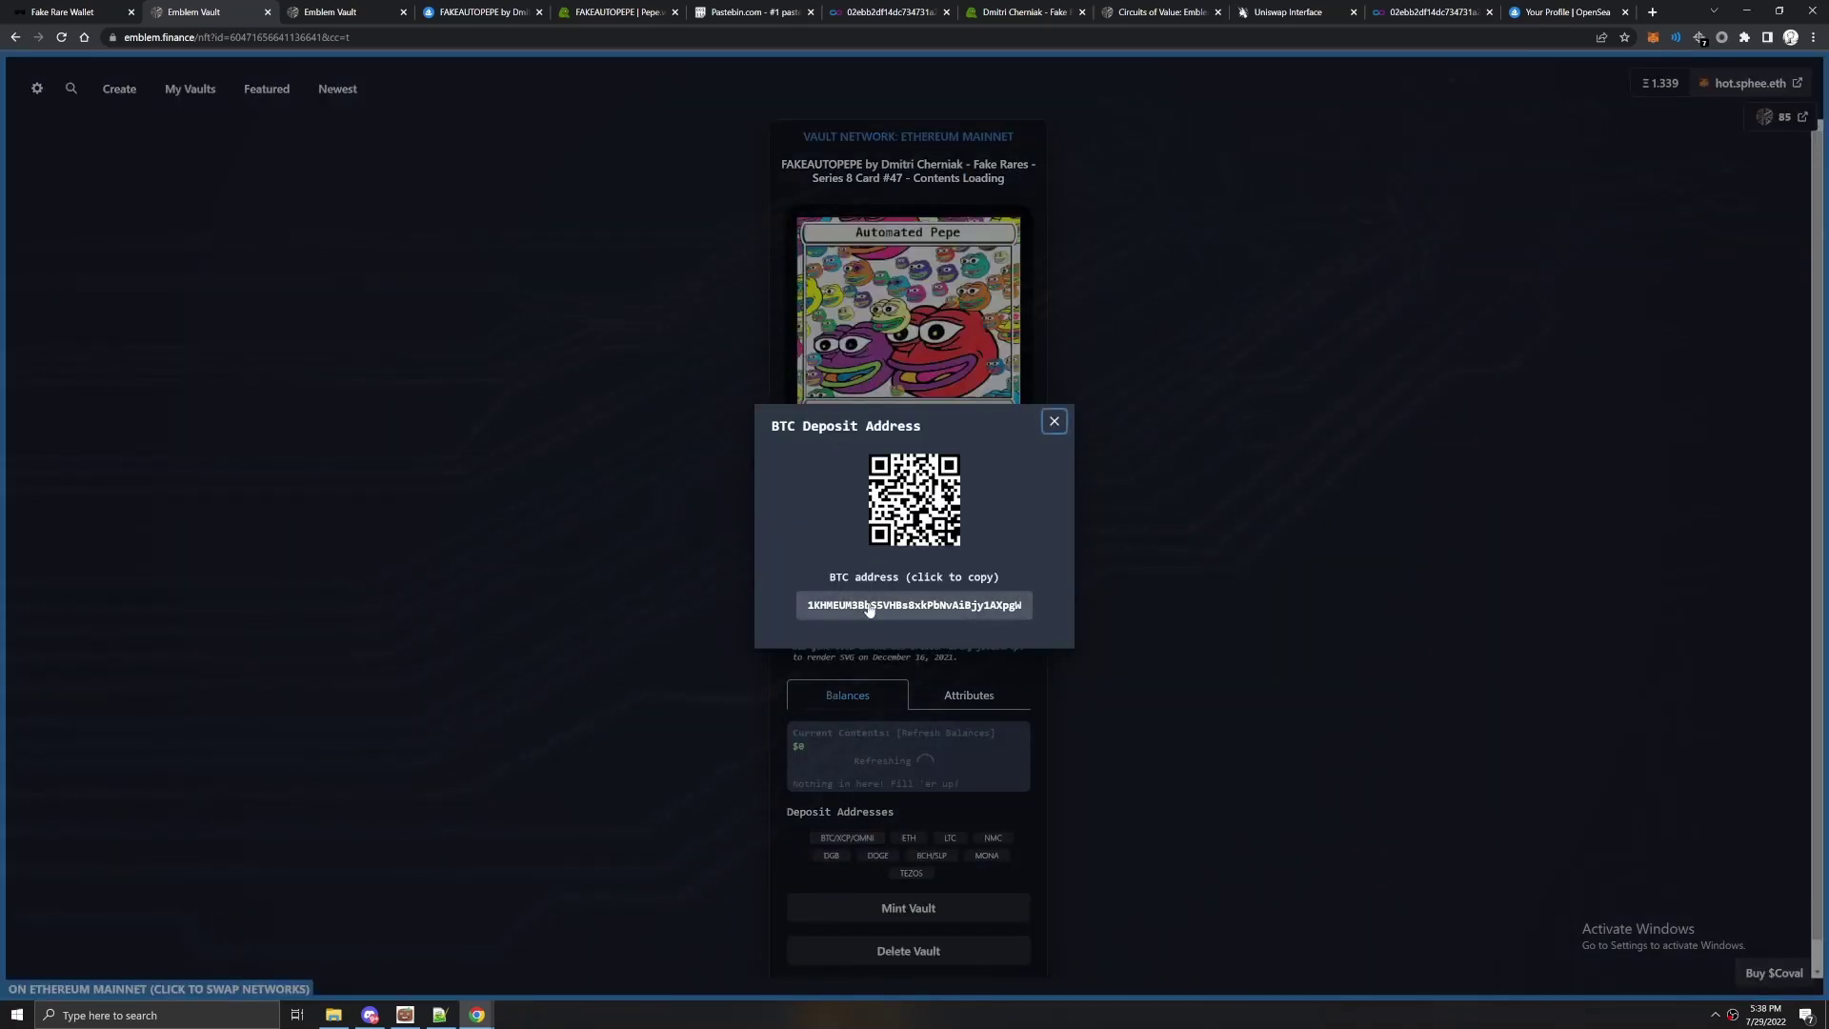
left_click(896, 606)
left_click(59, 11)
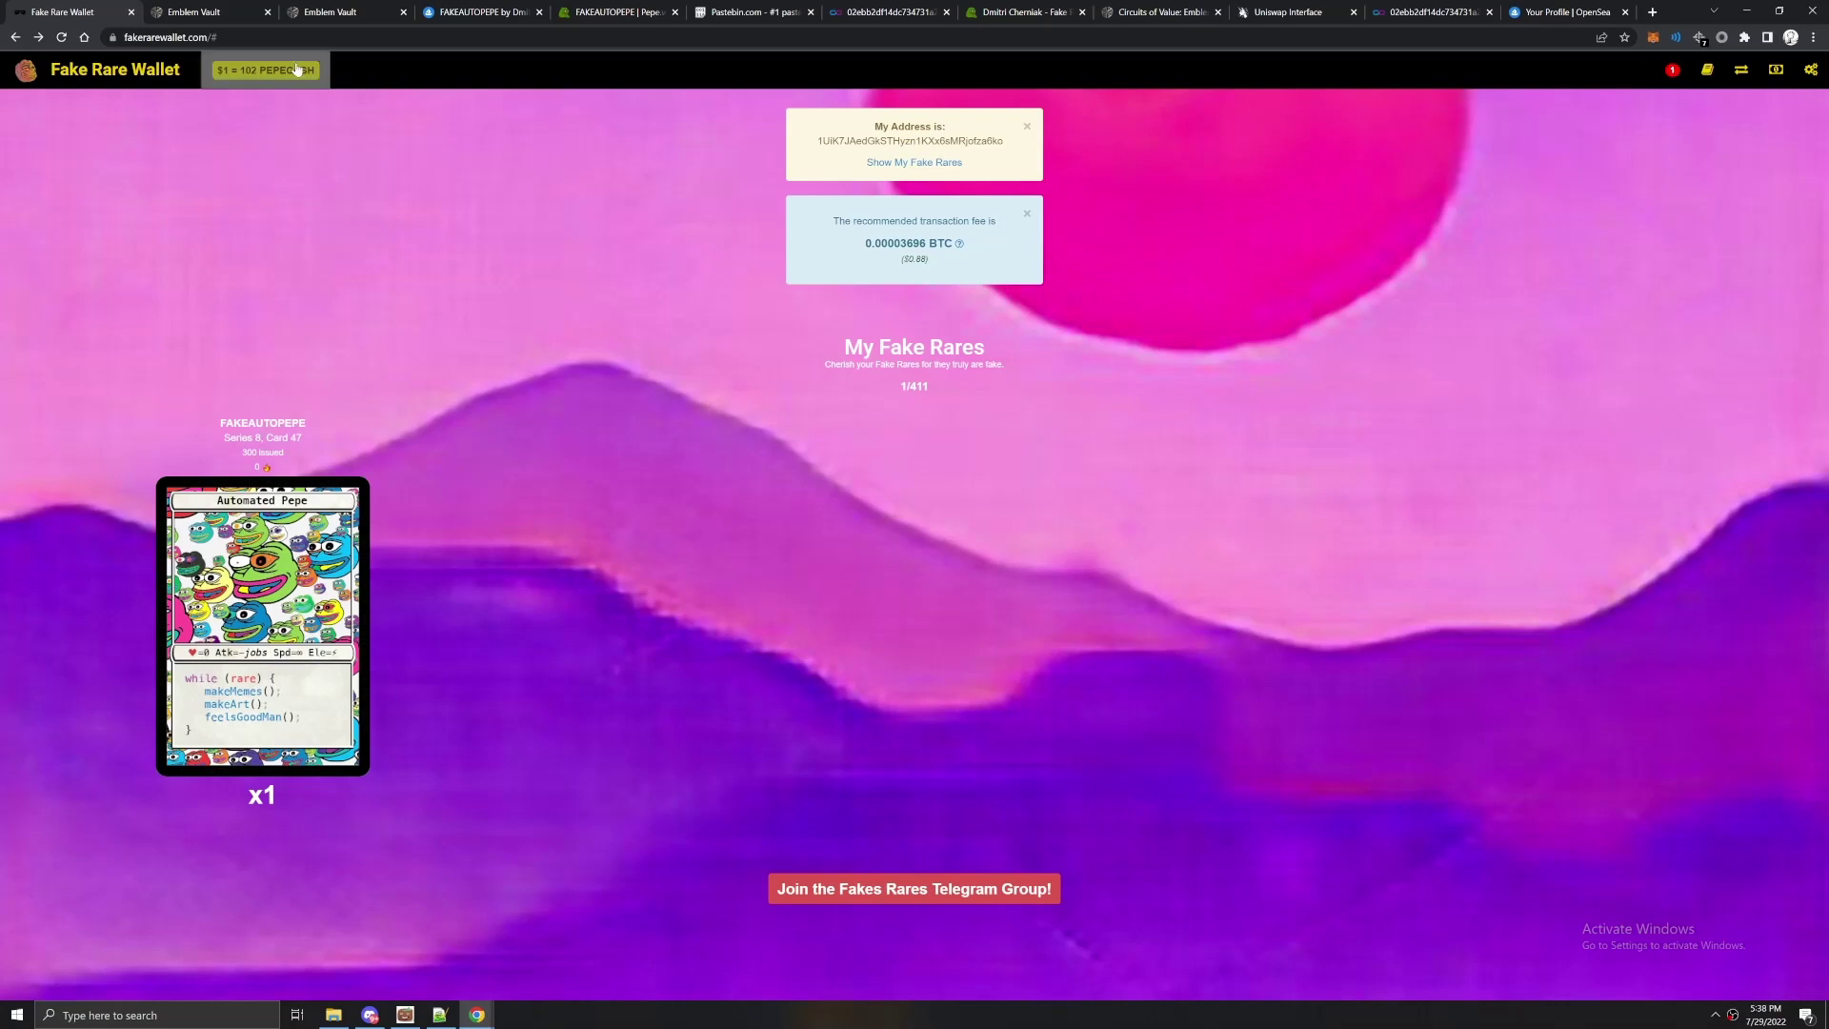
Send the FAKEAUTOPEPE card from Fake Rare Wallet to the vault's BTC deposit address.
left_click(249, 520)
left_click(246, 519)
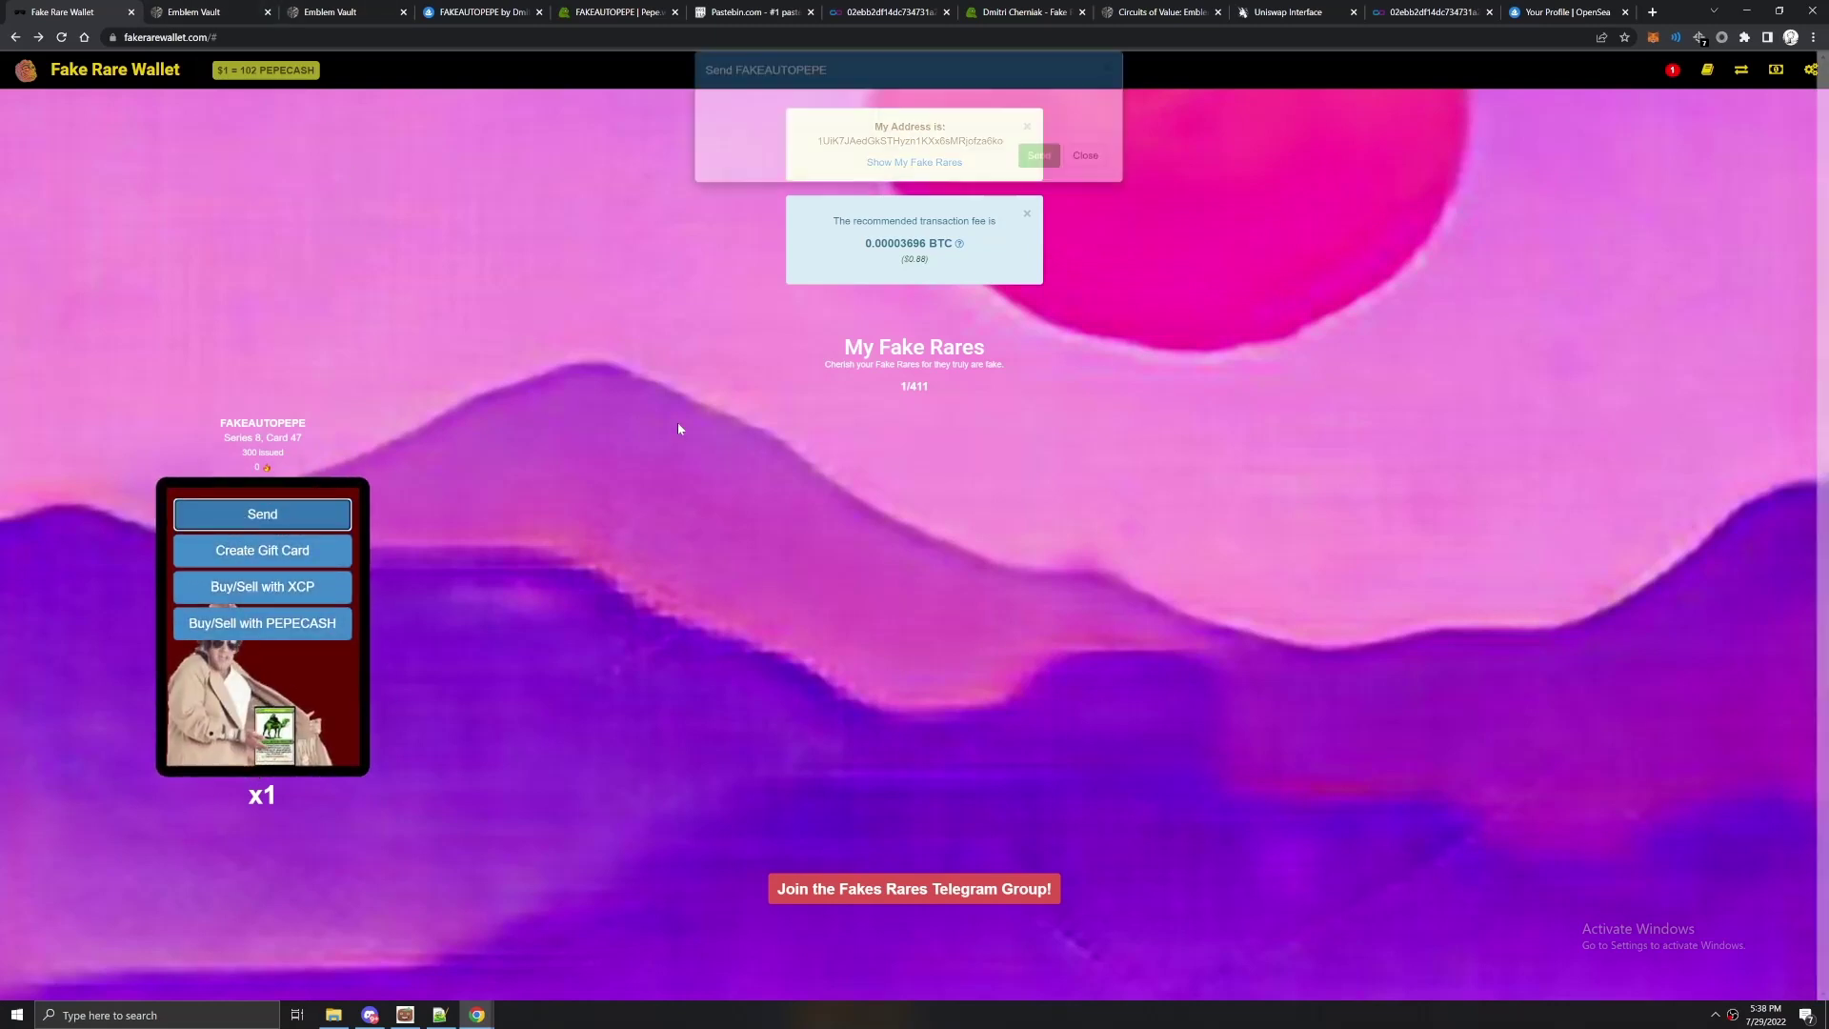
left_click(810, 373)
type("1KHMEUM3BbS5VHBs8xkPbNvAiBjy1AXpgW")
key("Tab")
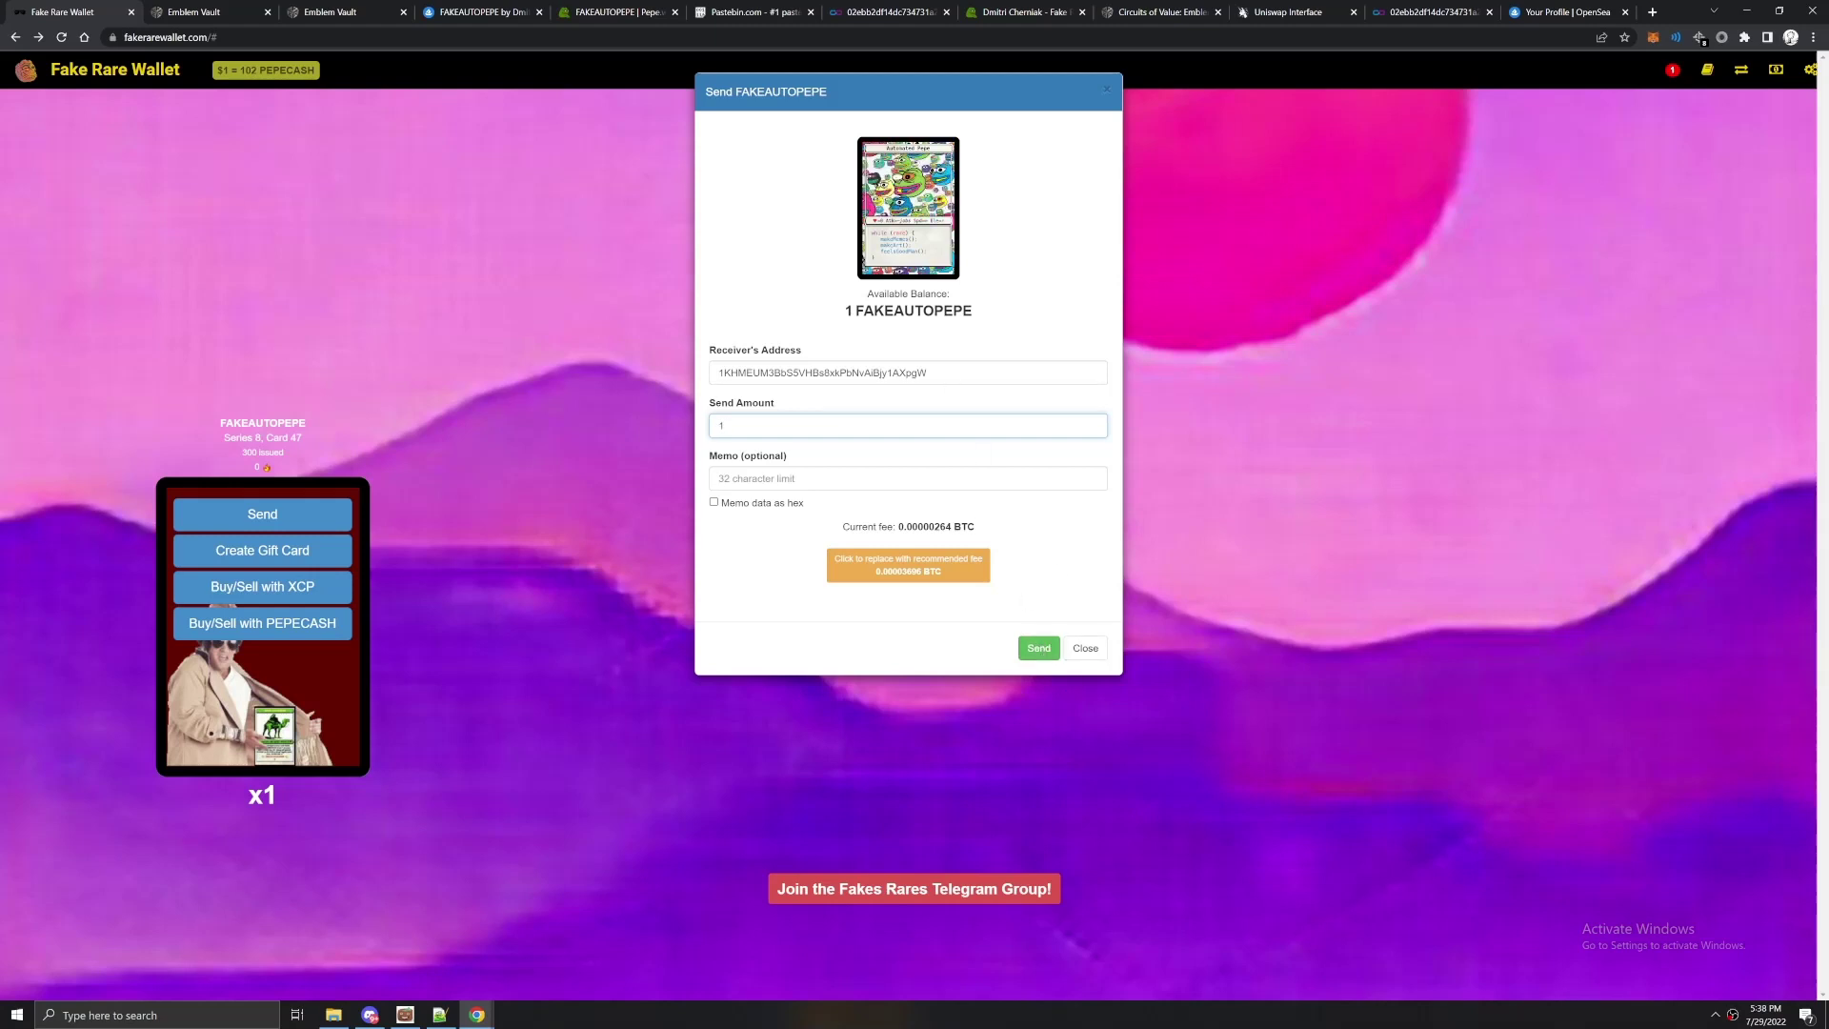
left_click(1085, 648)
left_click(210, 11)
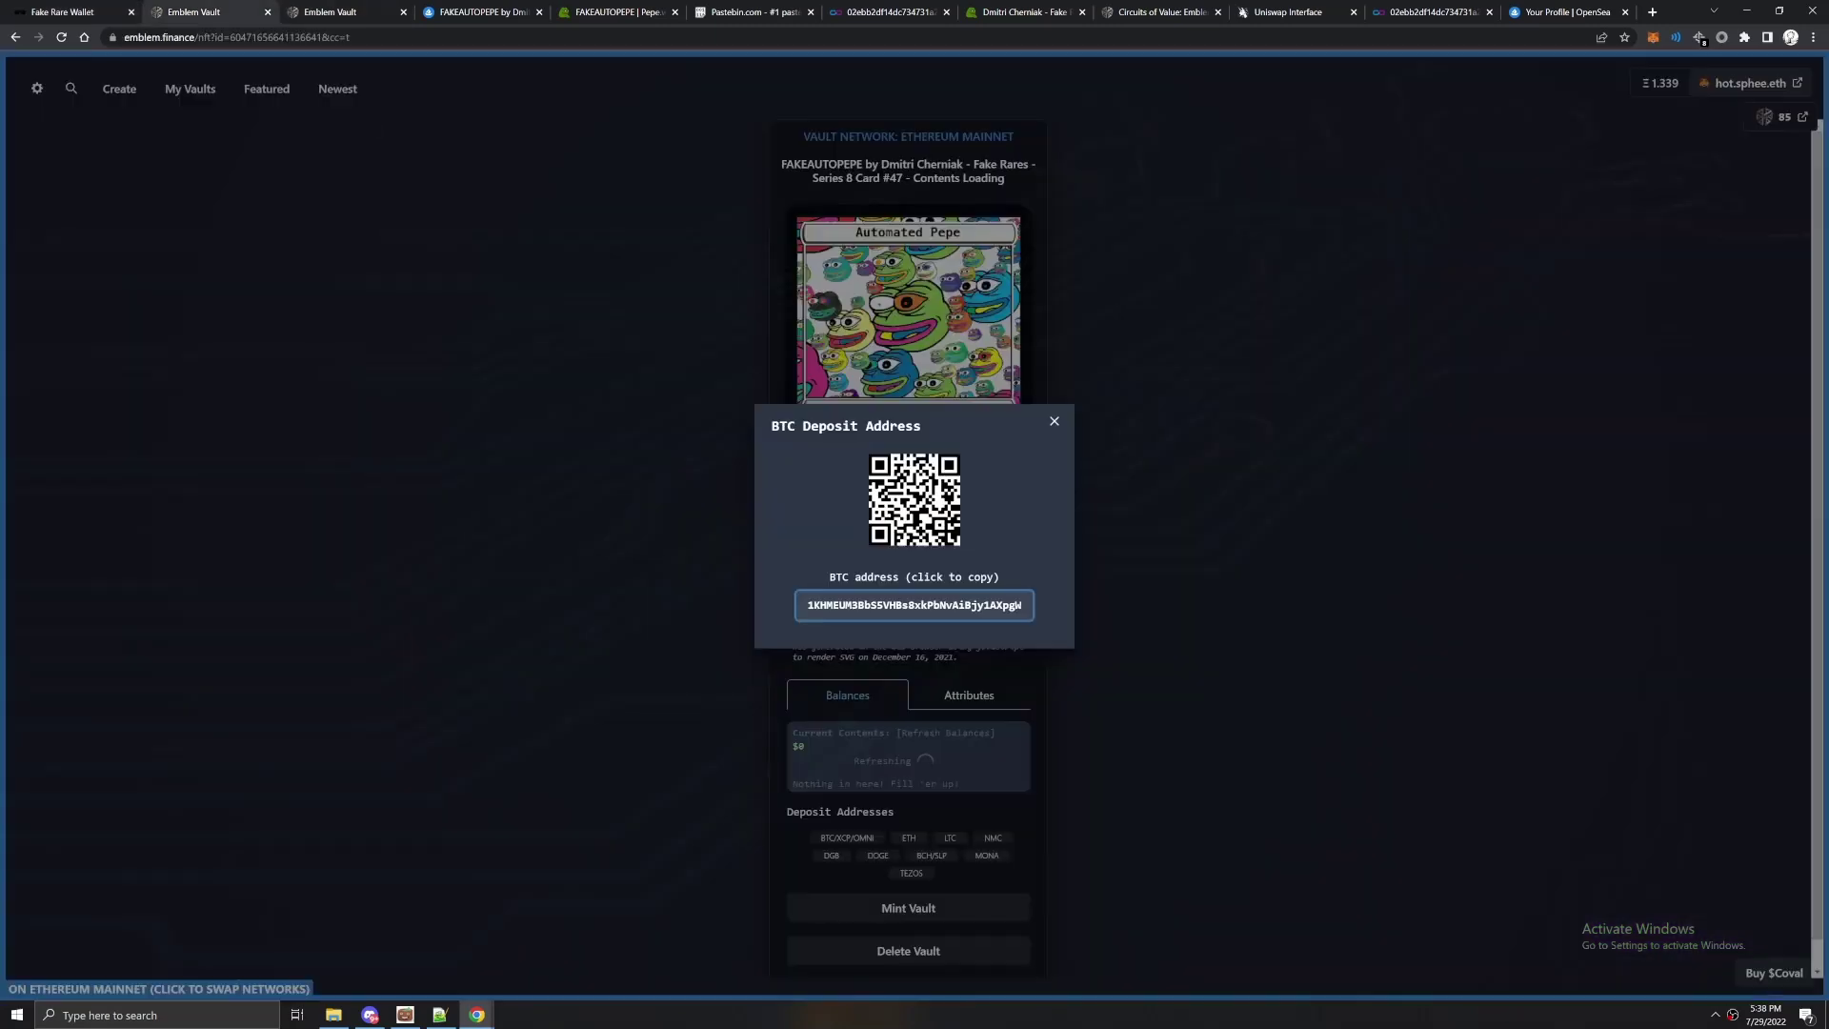
left_click(1053, 422)
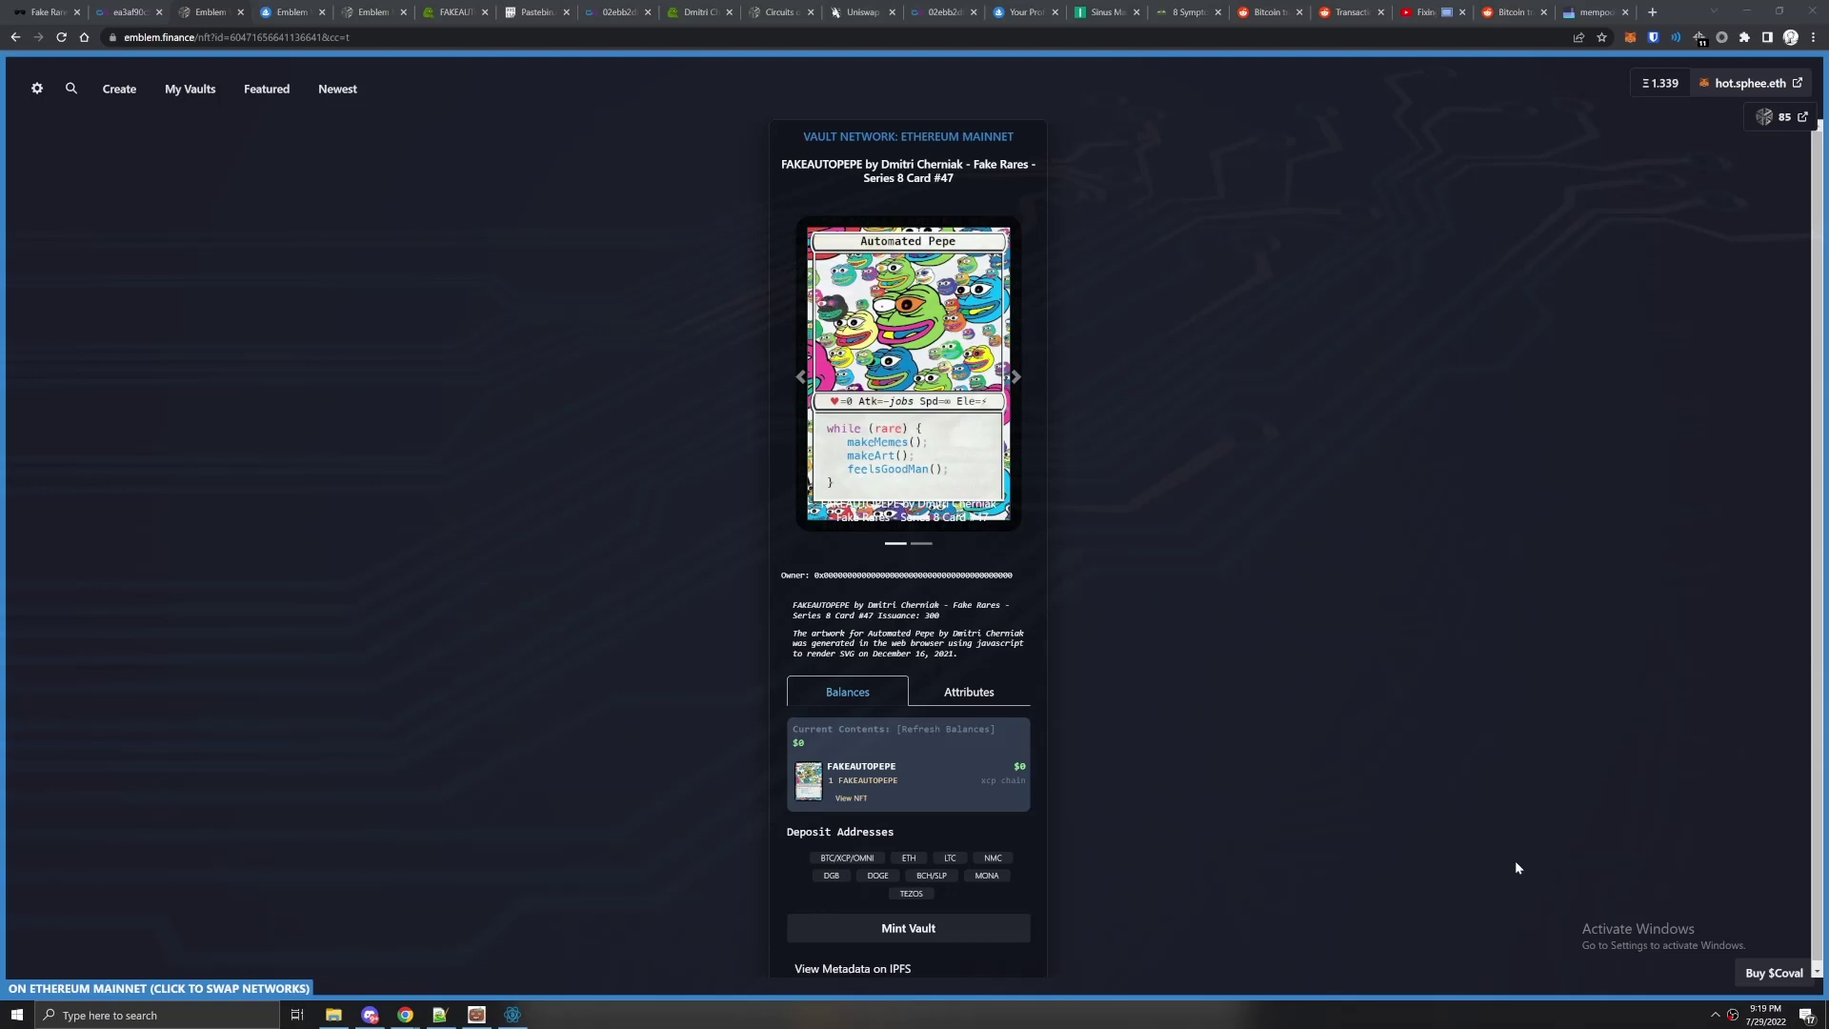
Toggle between the vault's attributes and balances to check its contents.
left_click(959, 695)
left_click(867, 710)
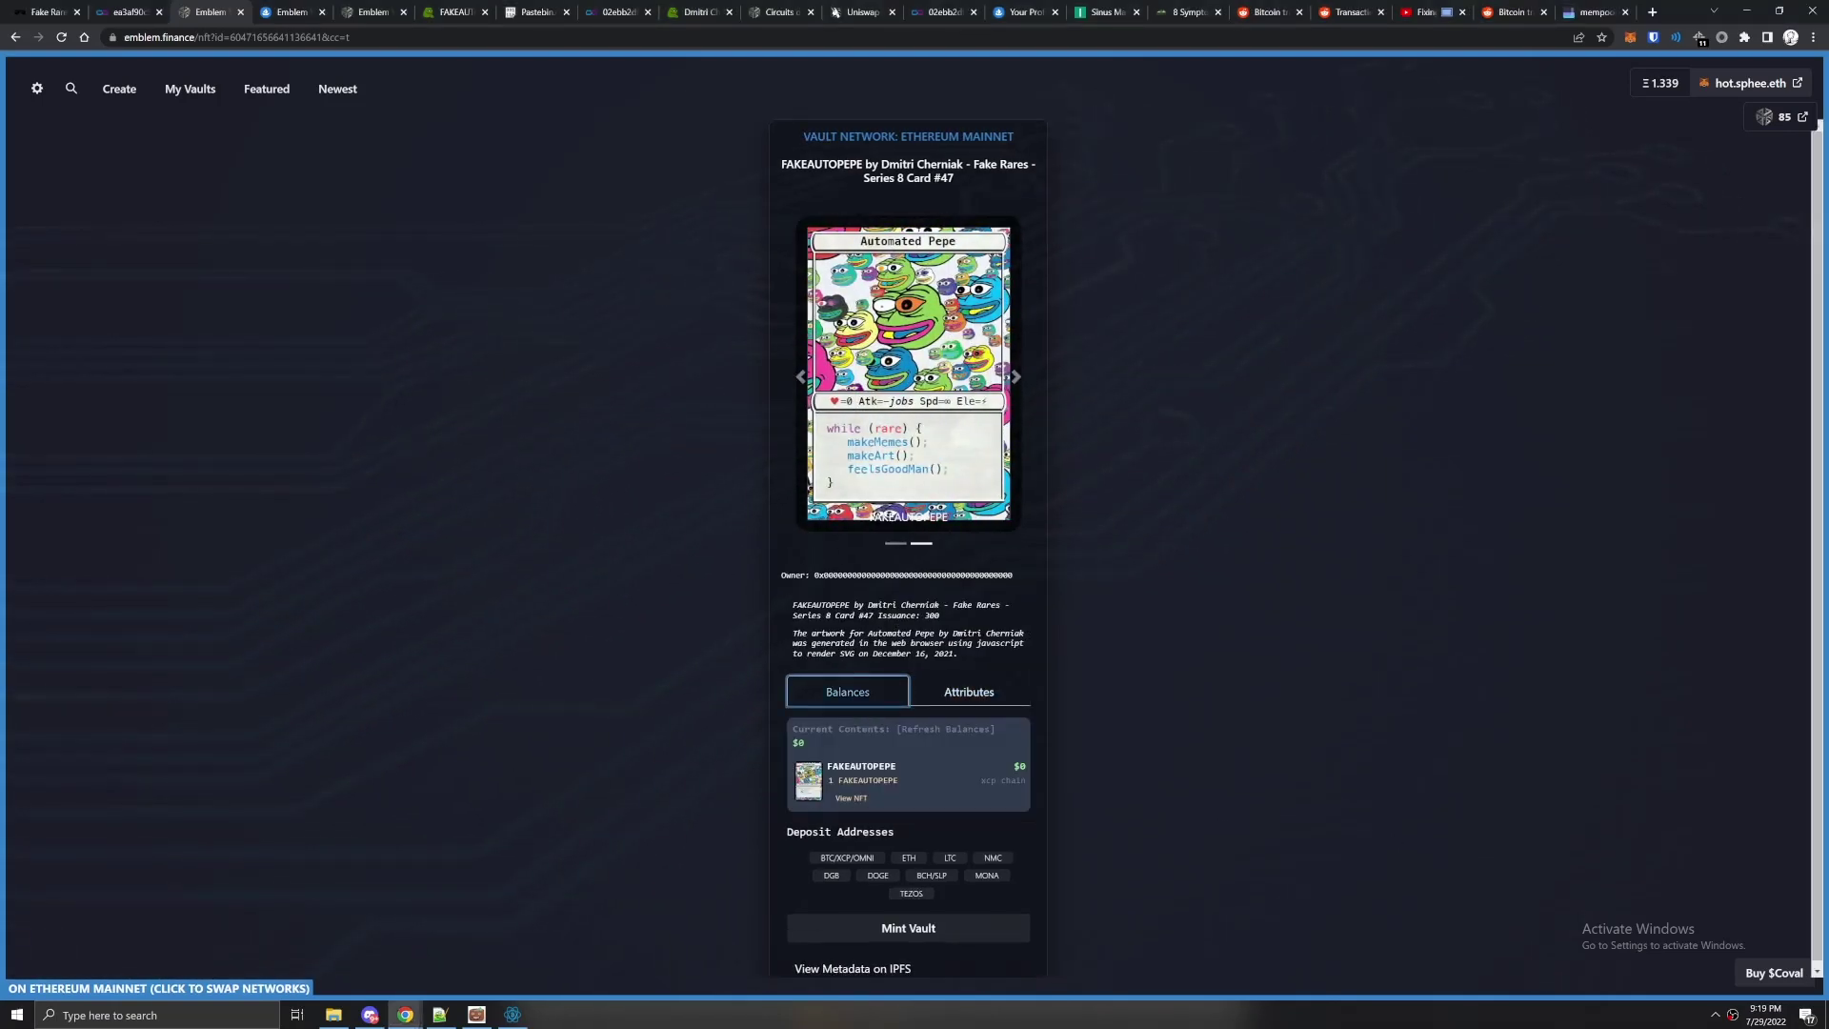
left_click(960, 695)
left_click(869, 696)
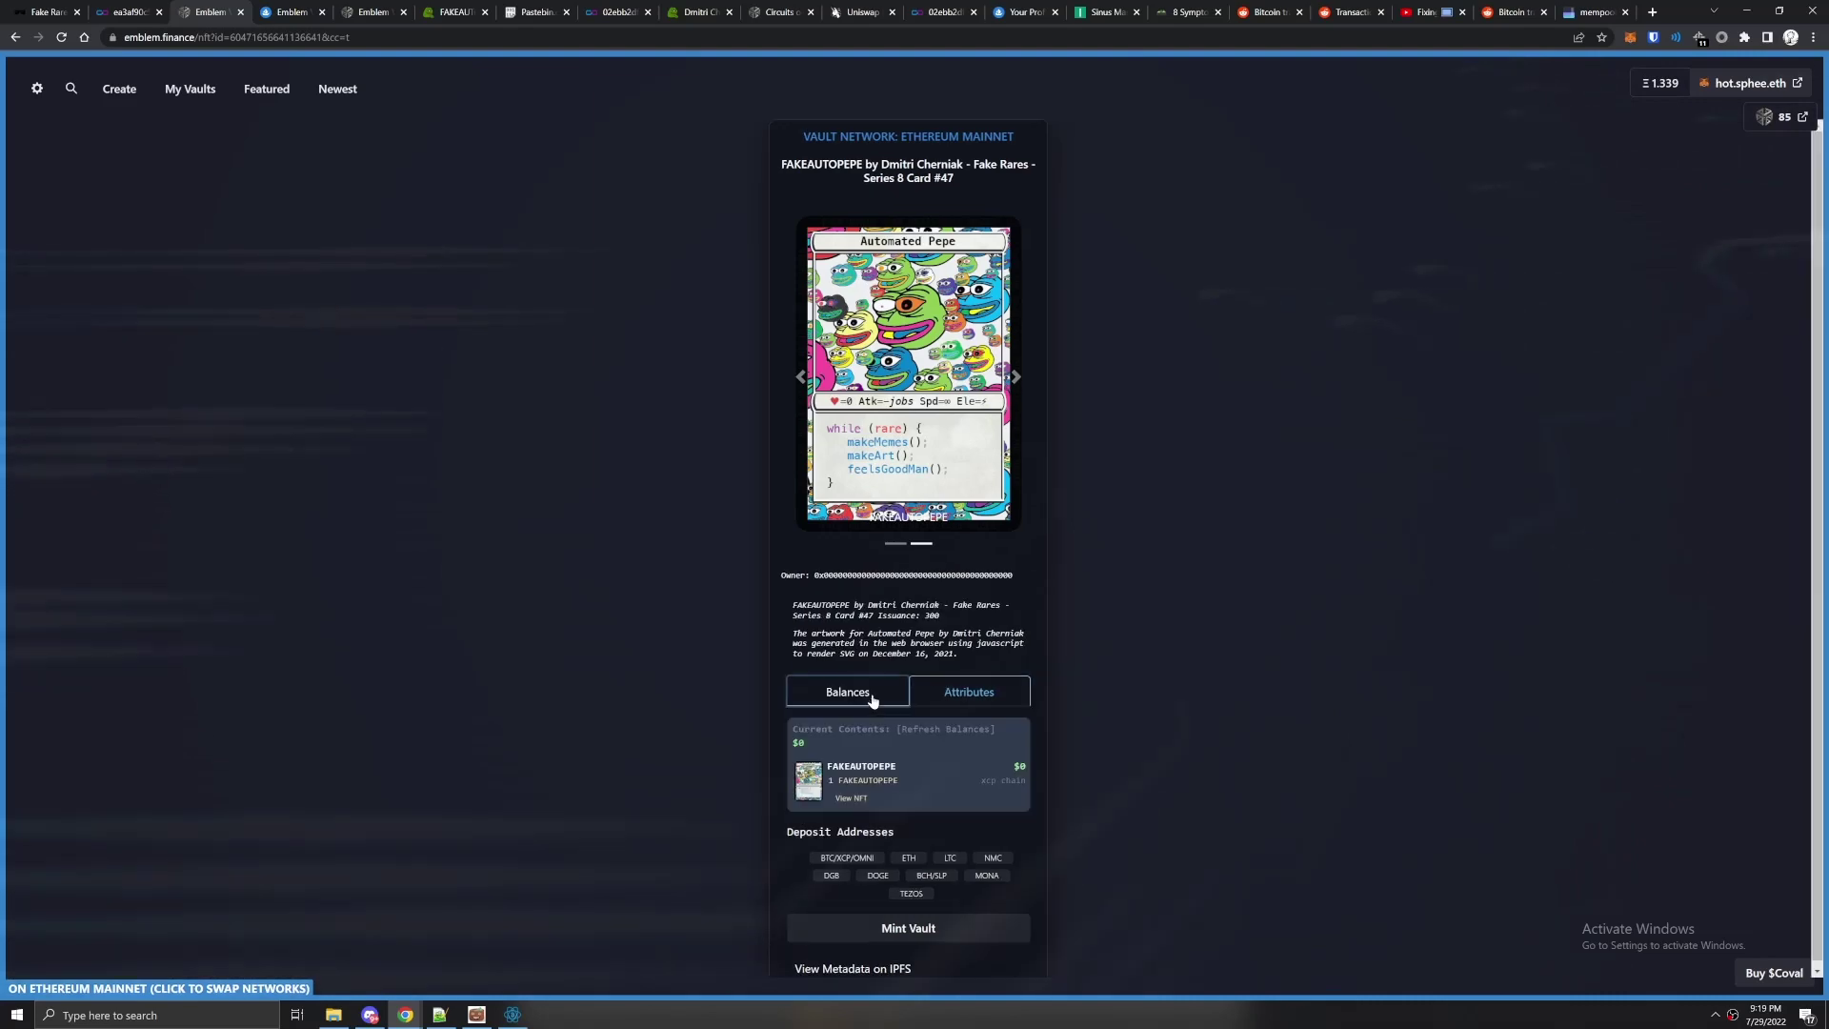
Open the FAKEAUTOPEPE asset page on xchain in a new tab and inspect it.
middle_click(851, 798)
left_click(279, 11)
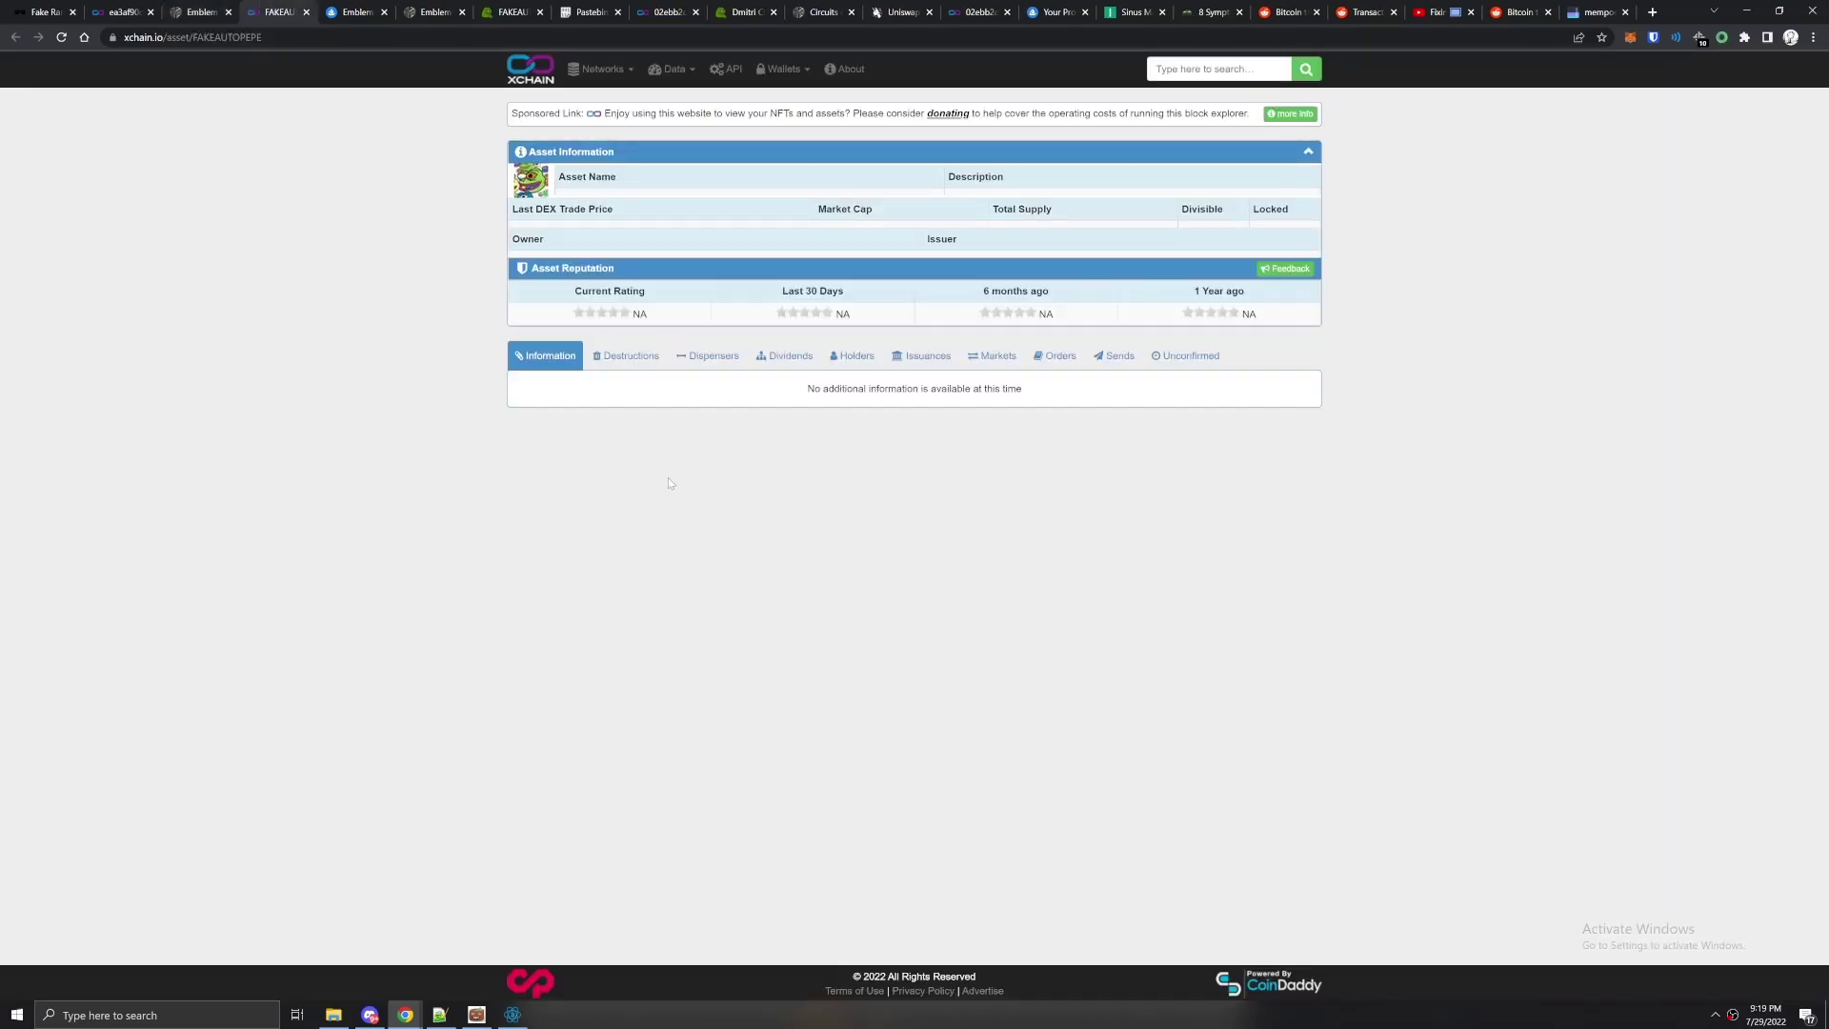
left_click_drag(657, 201, 558, 197)
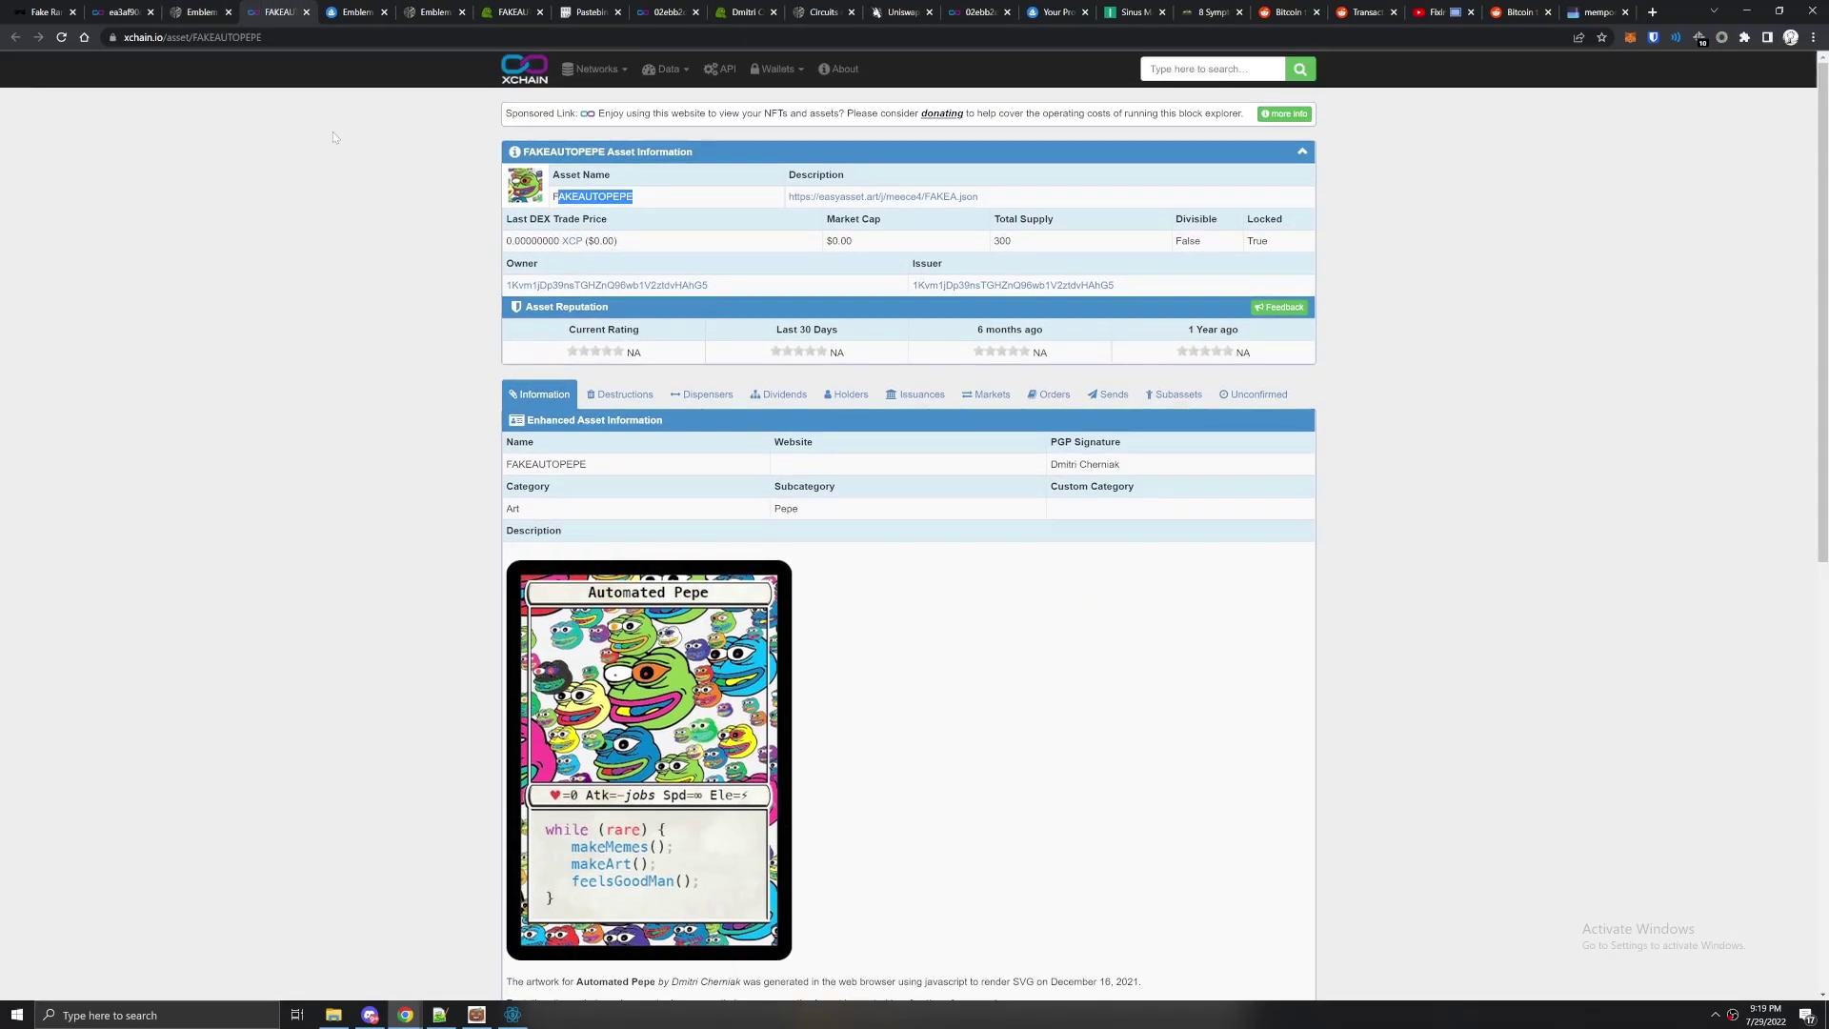
left_click(190, 12)
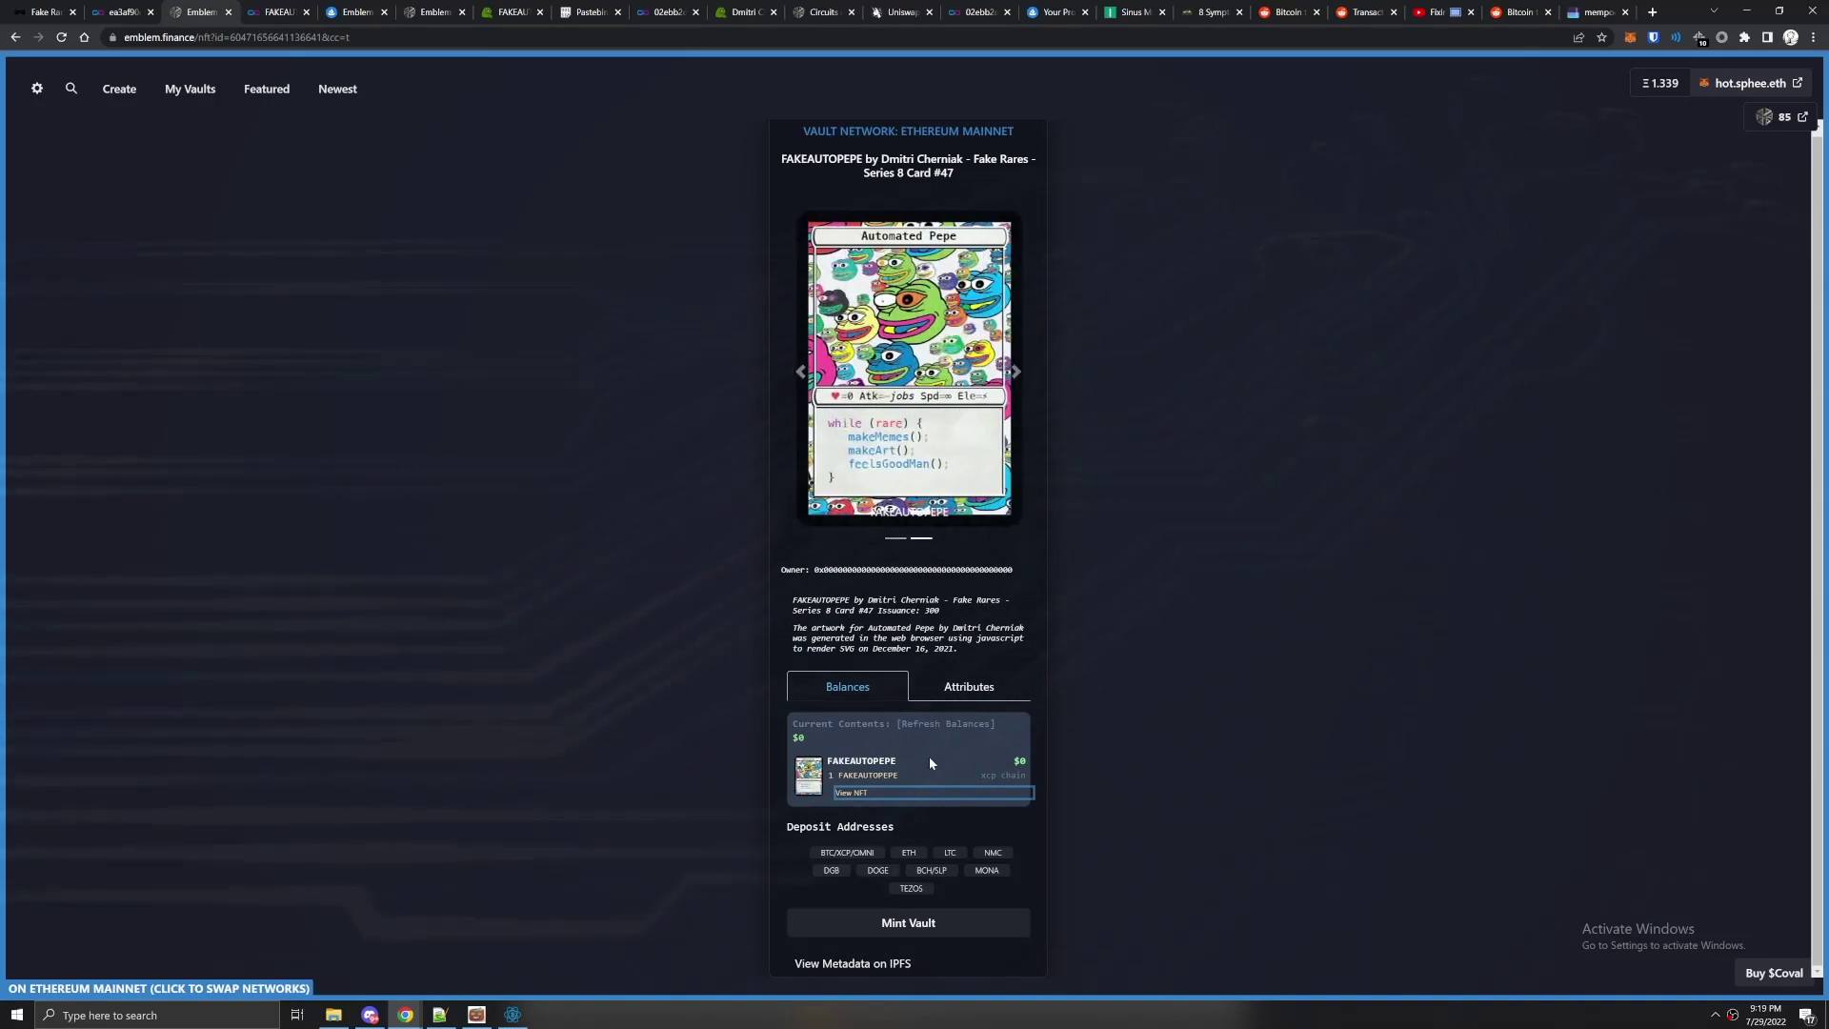
Start minting the vault and sign the MetaMask signature request.
left_click(912, 923)
mouse_move(1629, 12)
left_mouse_down()
mouse_move(950, 331)
mouse_move(642, 448)
left_mouse_up()
left_click(752, 823)
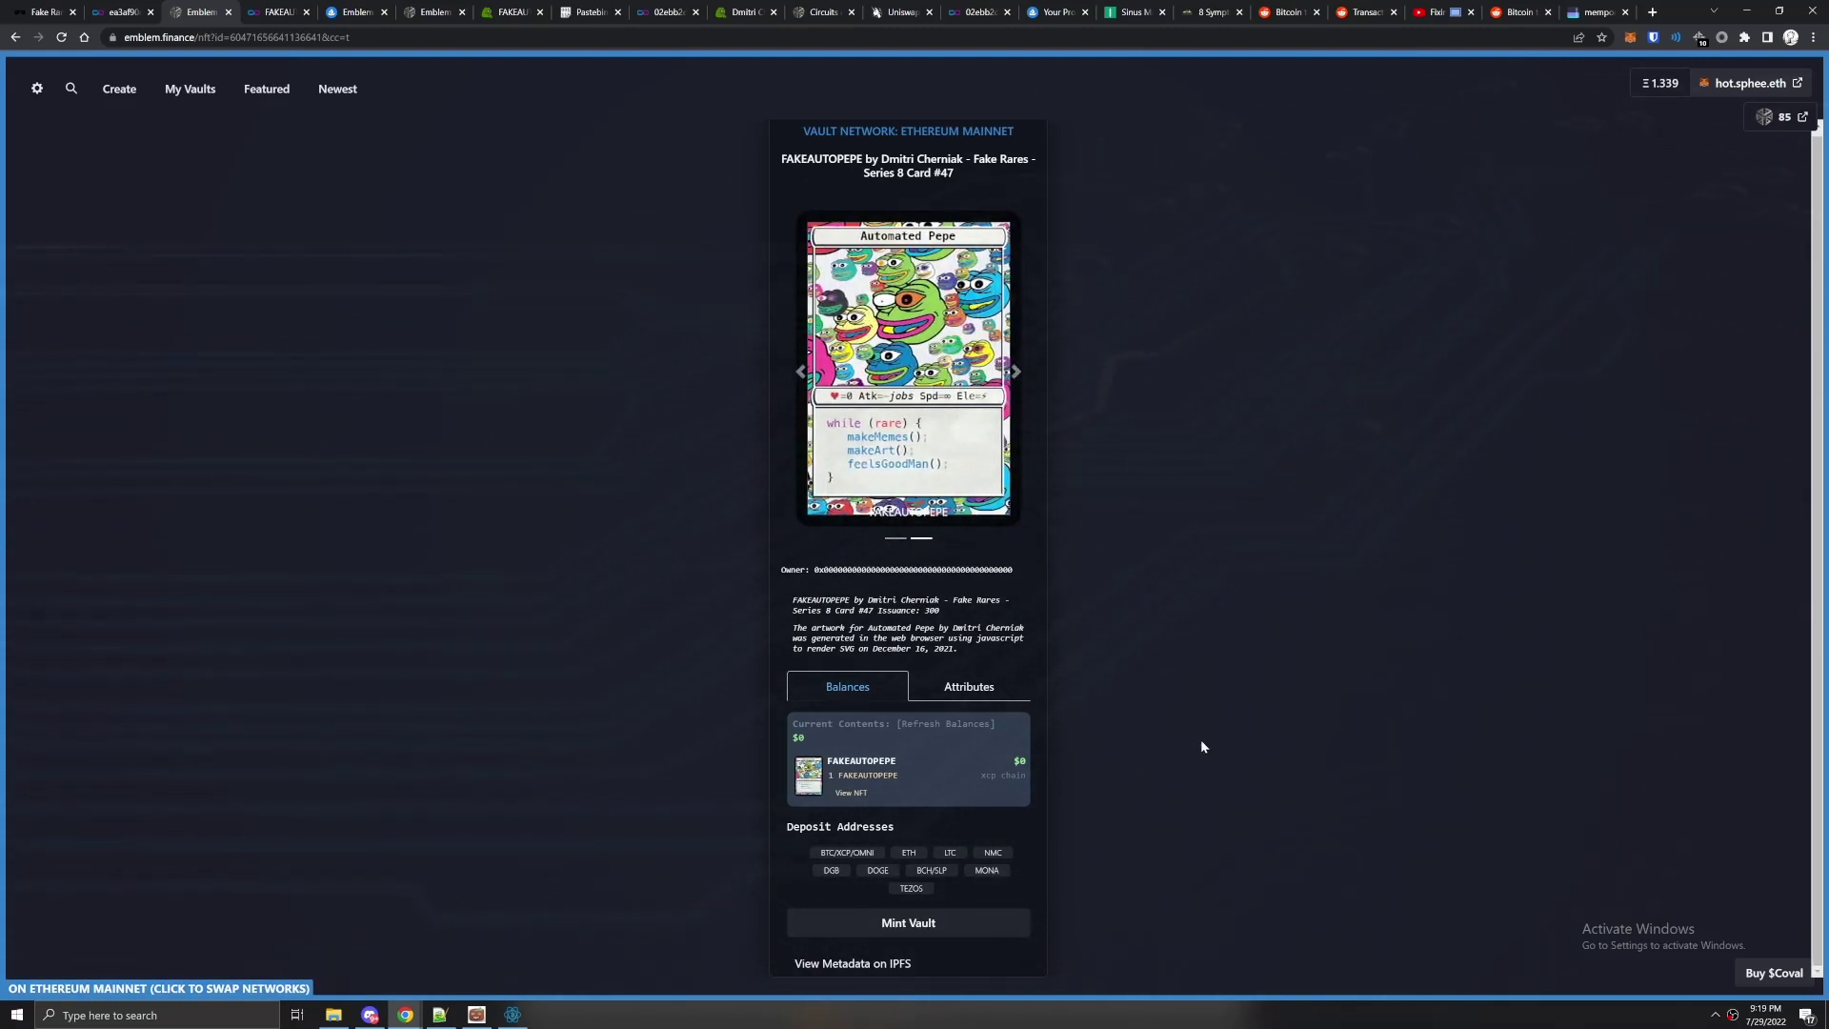
Confirm the mint transaction in MetaMask at about 0.0041 ETH ($7.03) estimated gas.
right_click(1732, 1015)
left_click(1728, 967)
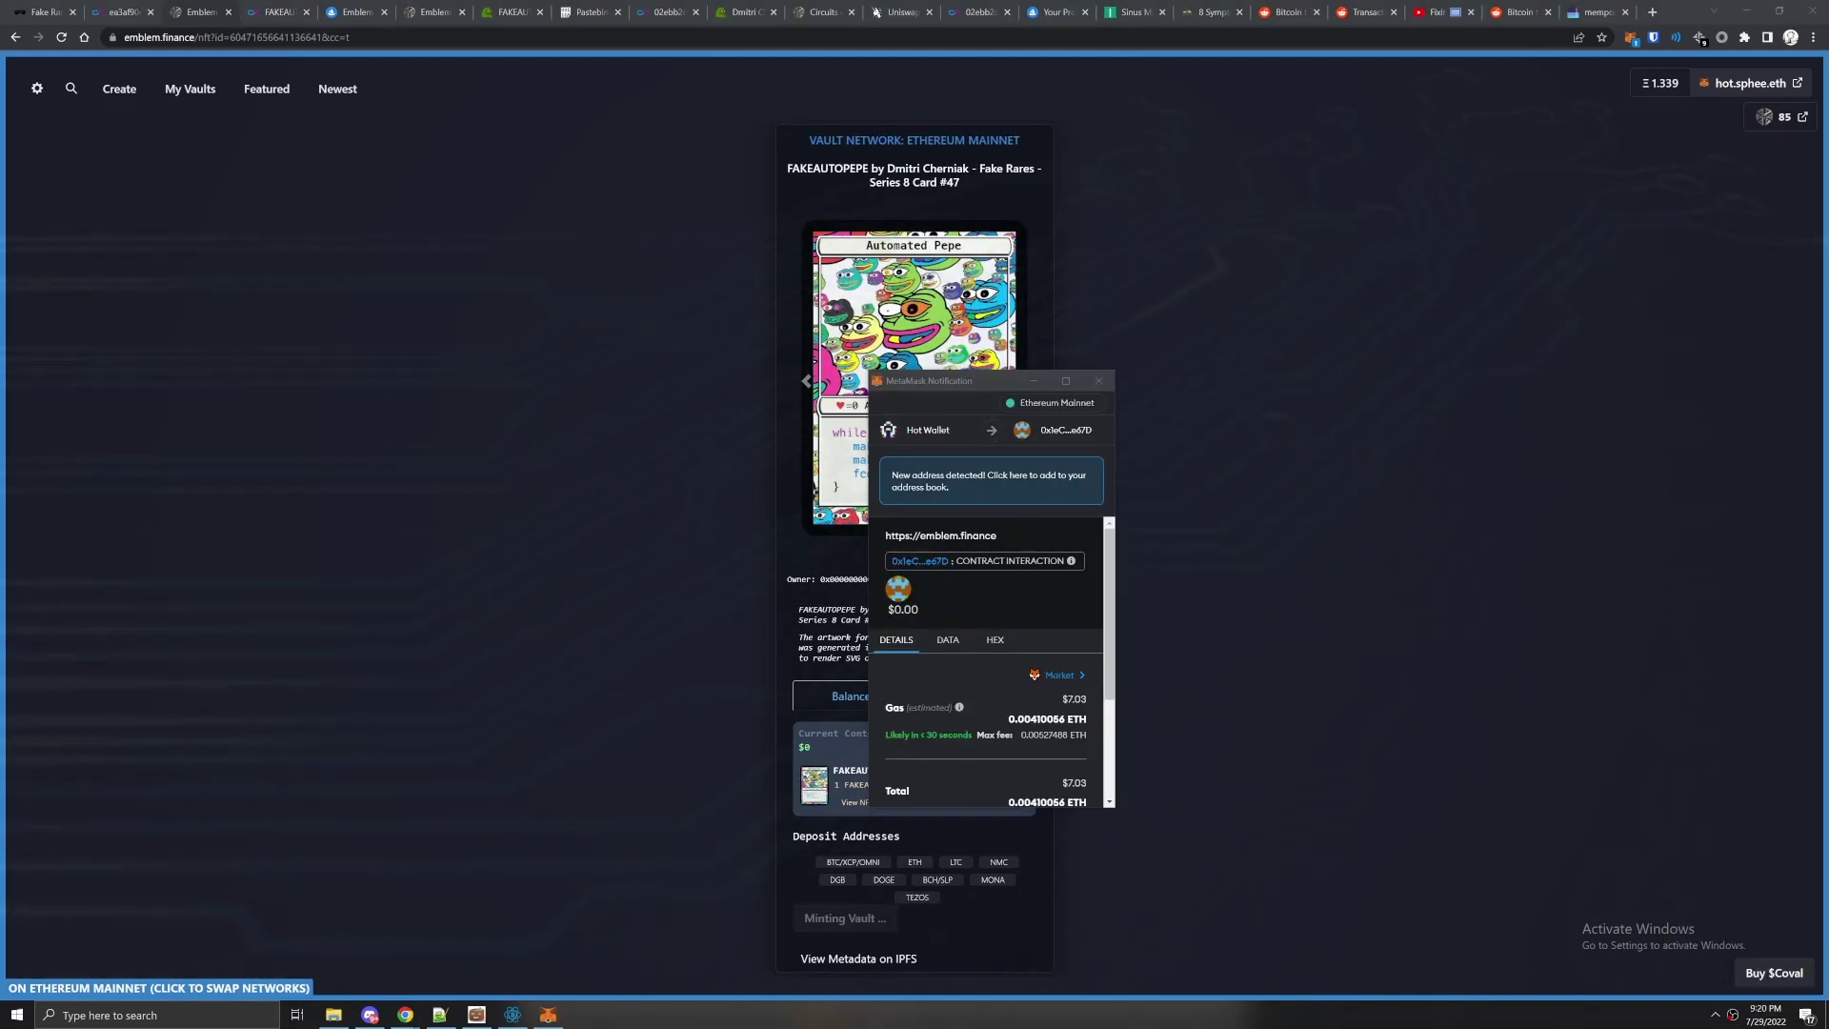
scroll(928, 597, "down", 2)
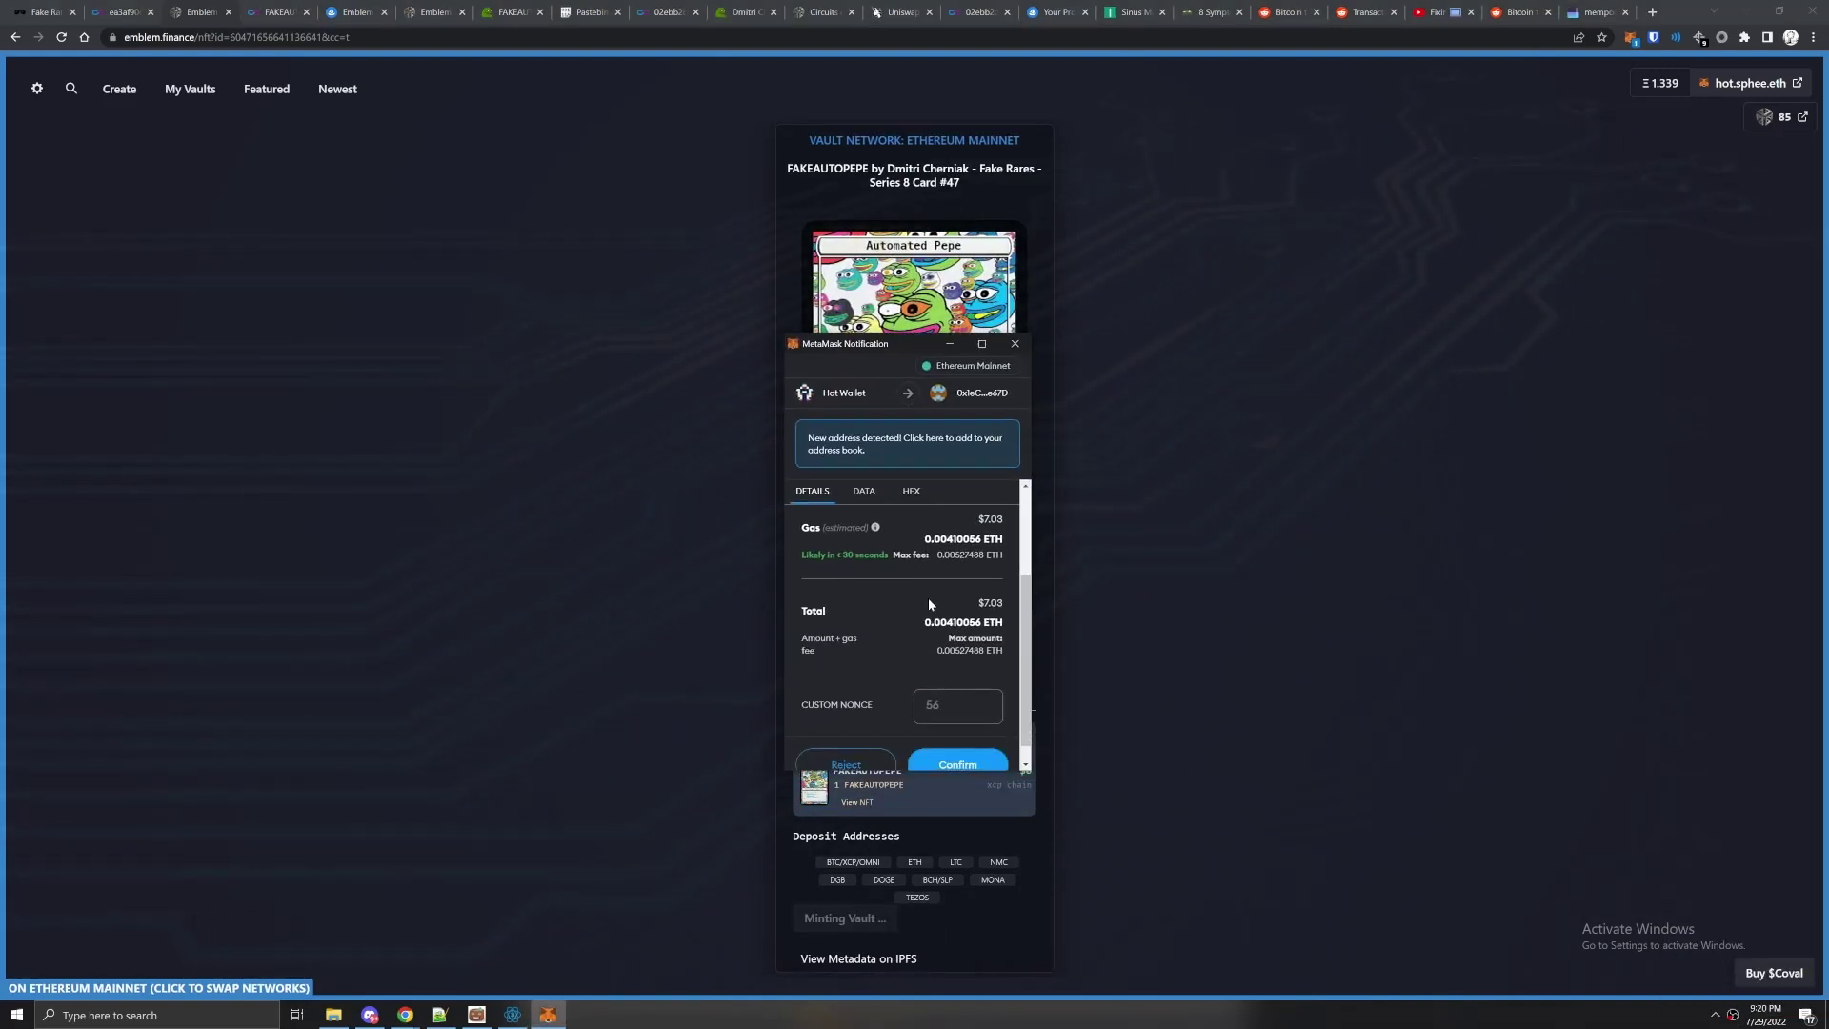
scroll(962, 609, "down", 5)
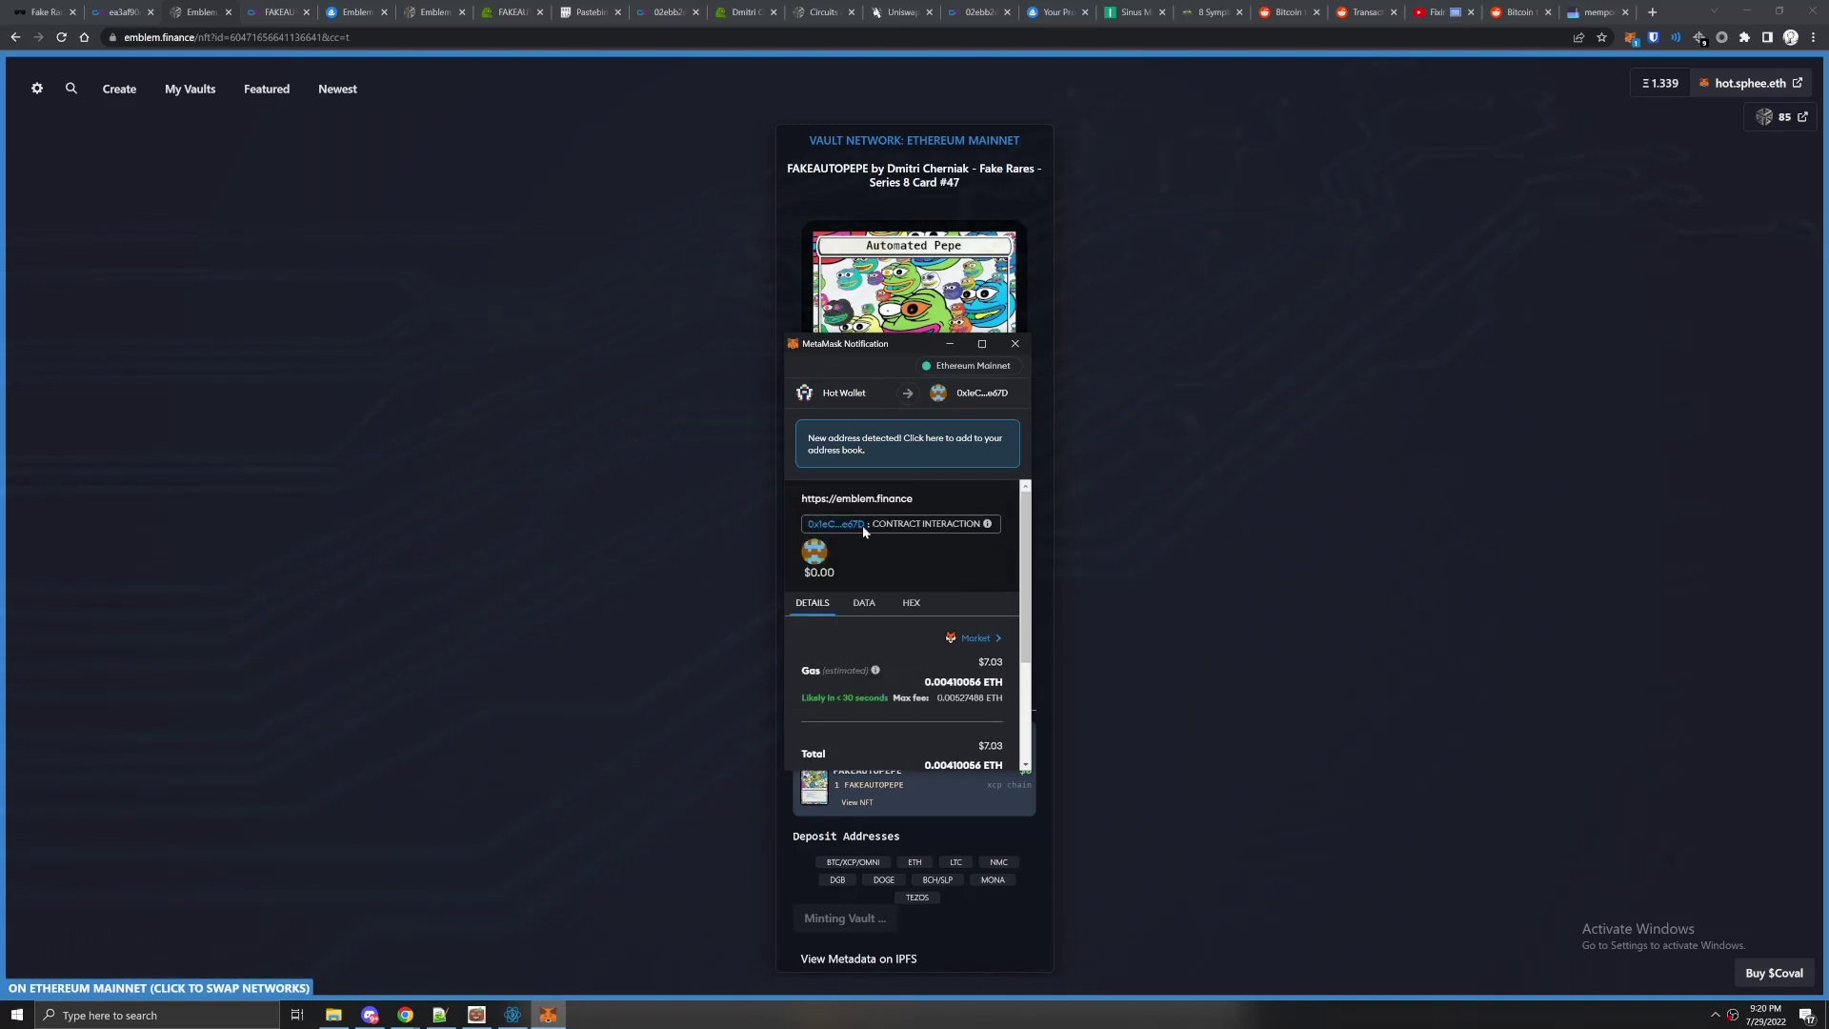
scroll(862, 524, "down", 5)
left_click(958, 742)
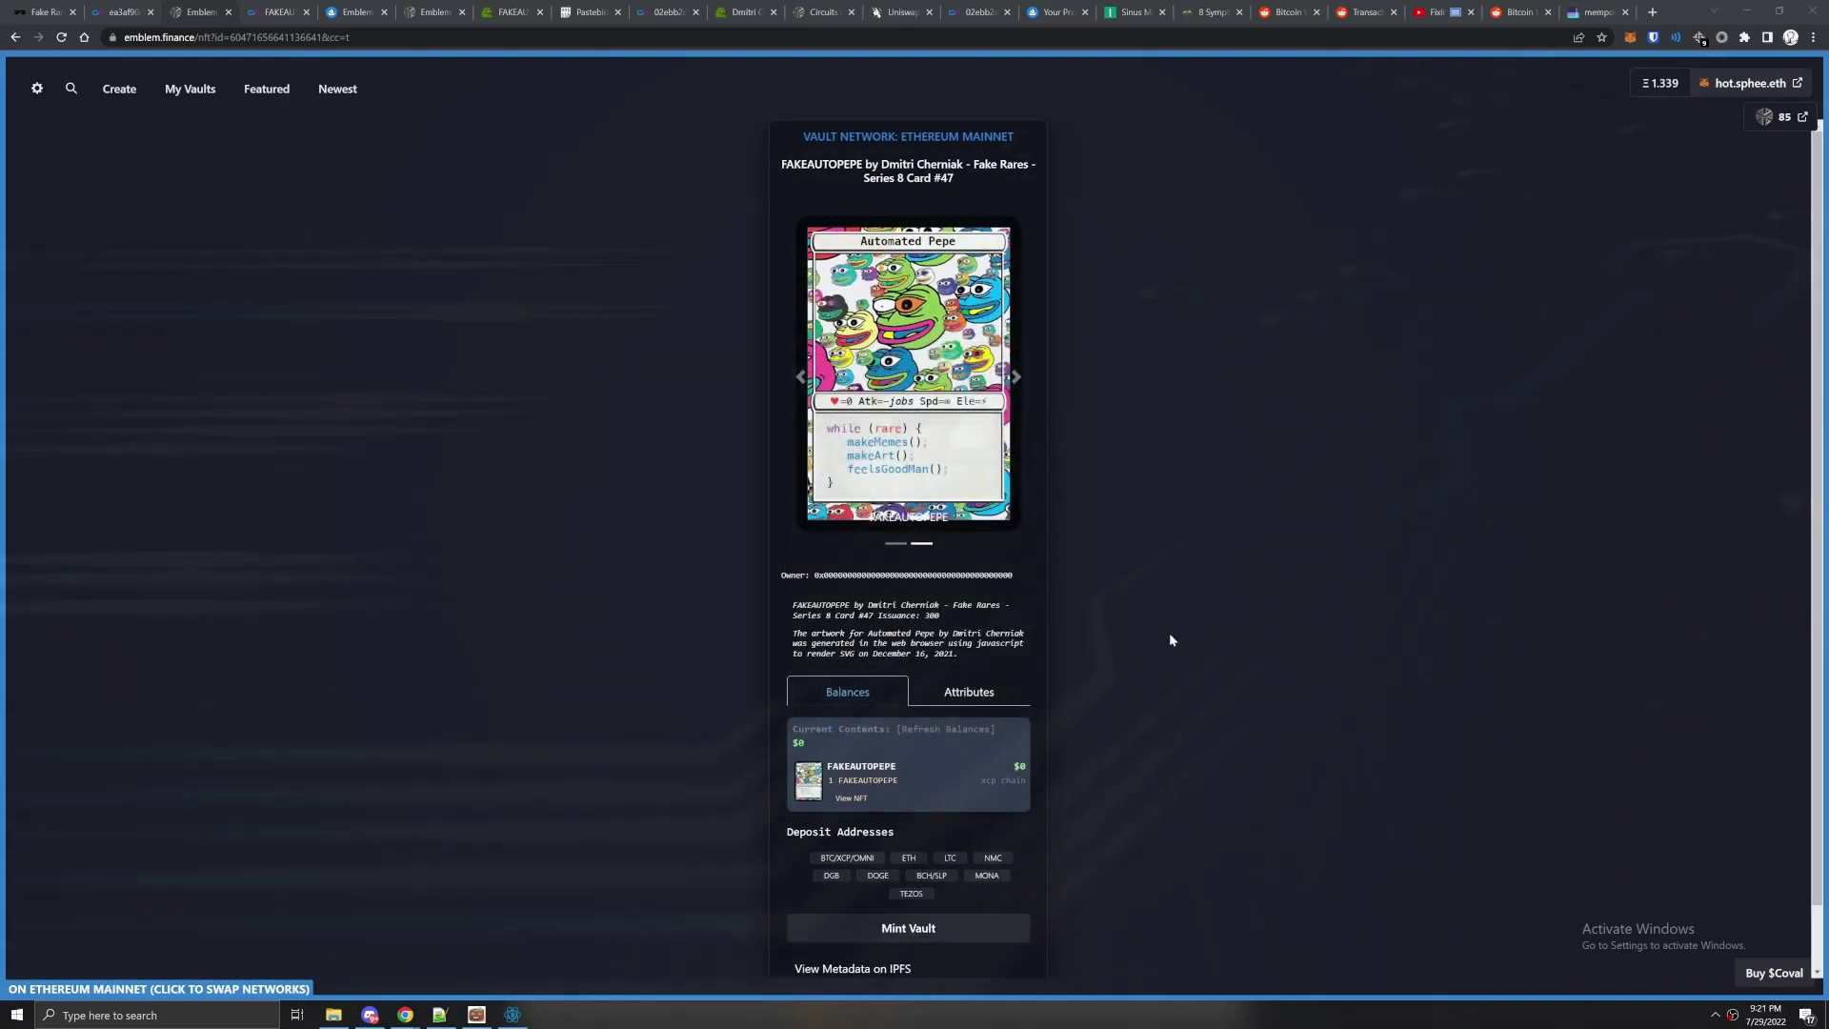
Open the pending mint contract interaction on Etherscan from MetaMask's activity list.
left_click(1572, 381)
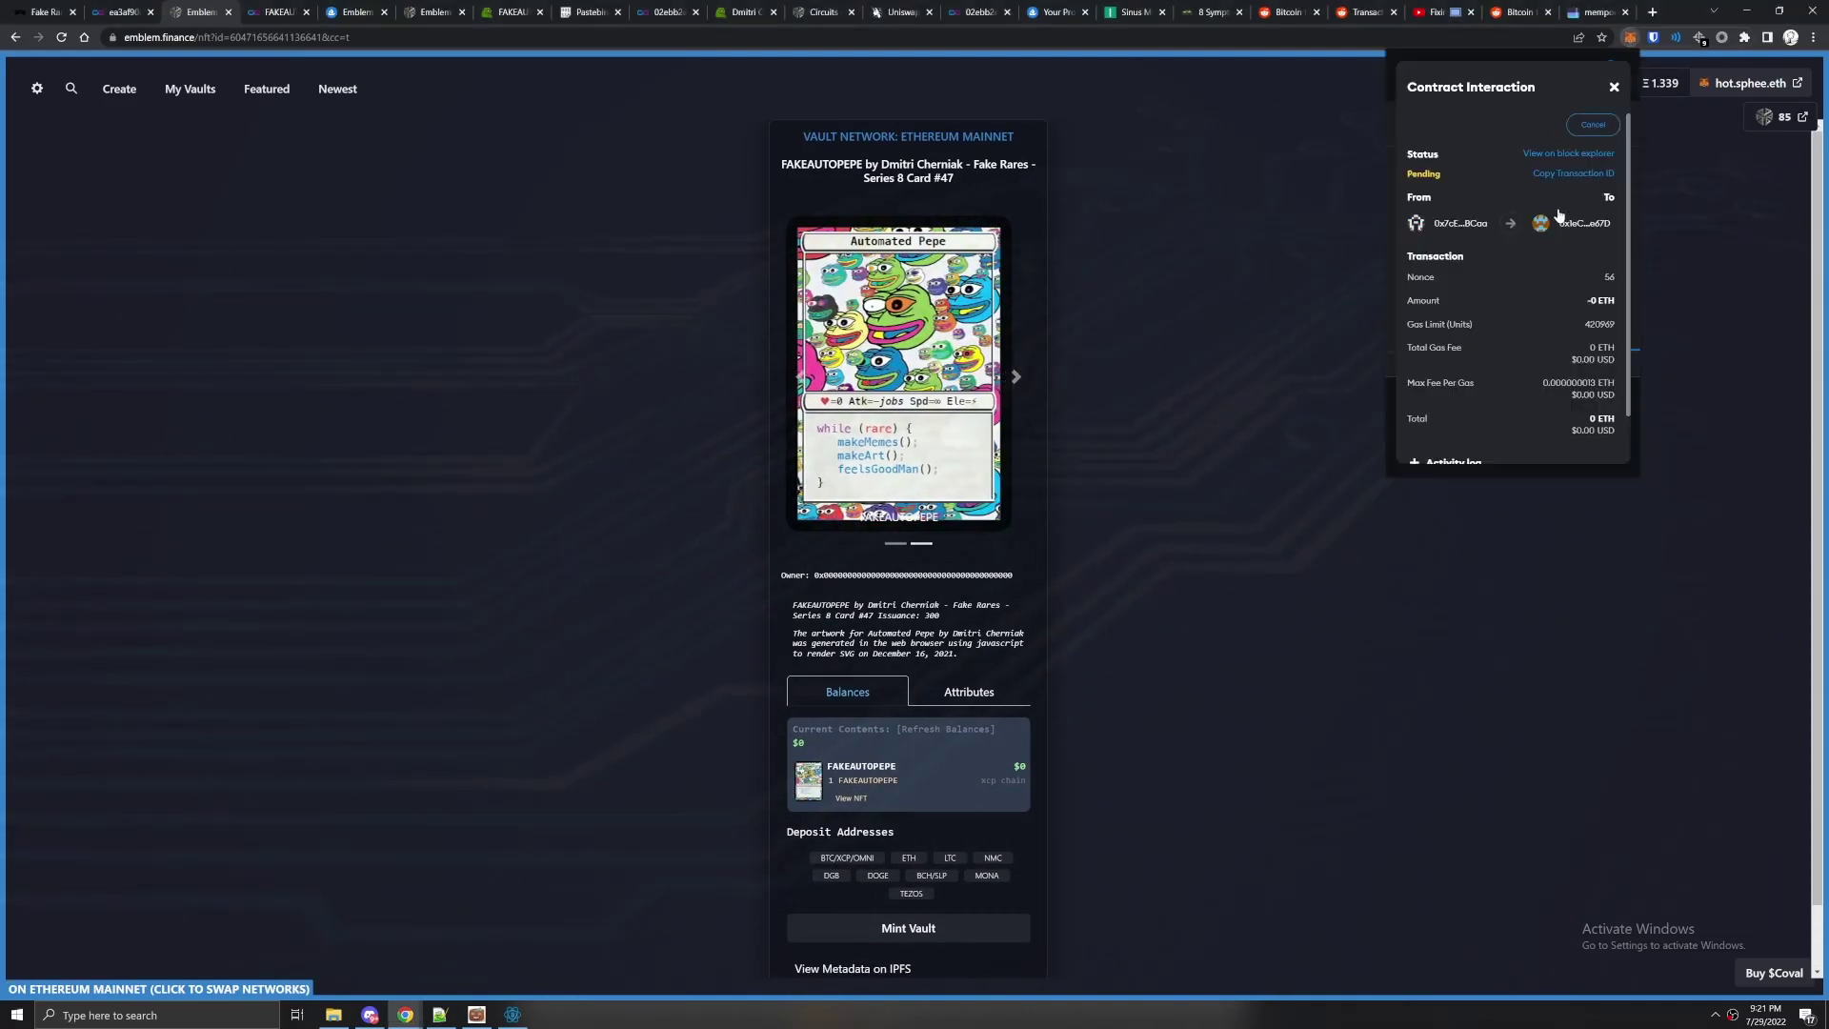
left_click(1535, 123)
left_click_drag(1589, 12, 276, 13)
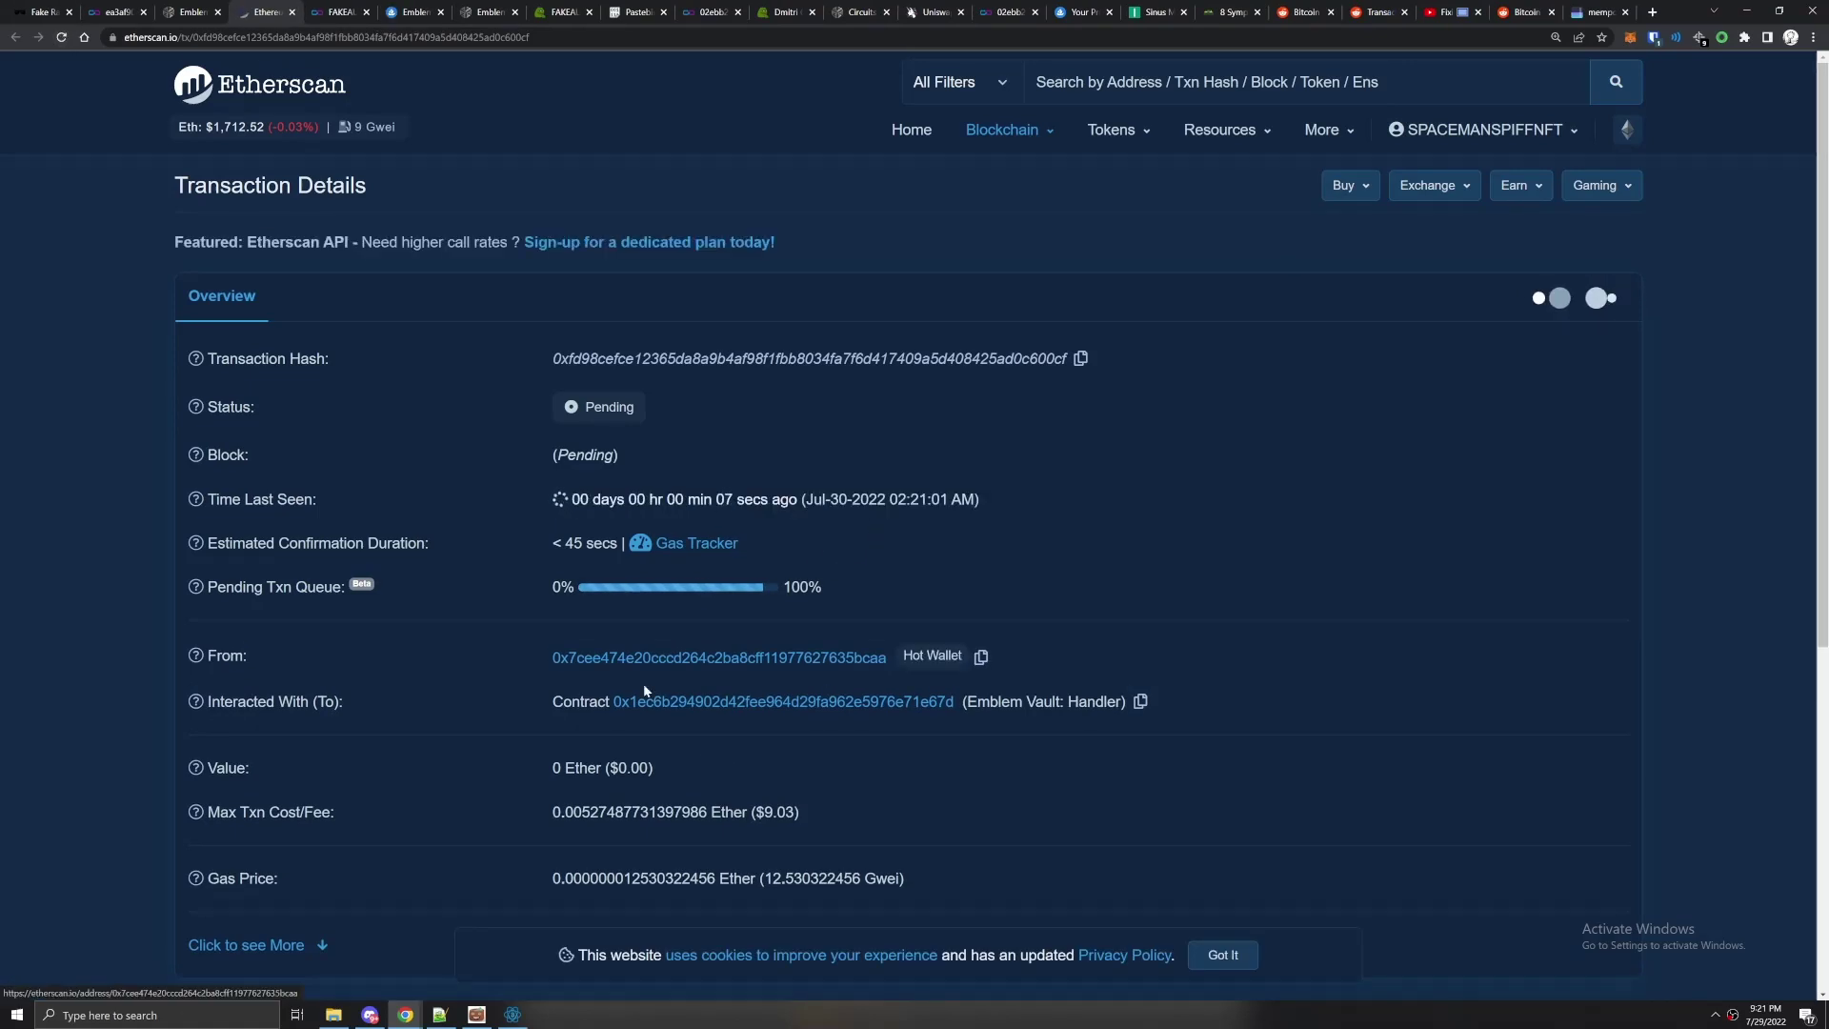
mouse_move(1472, 121)
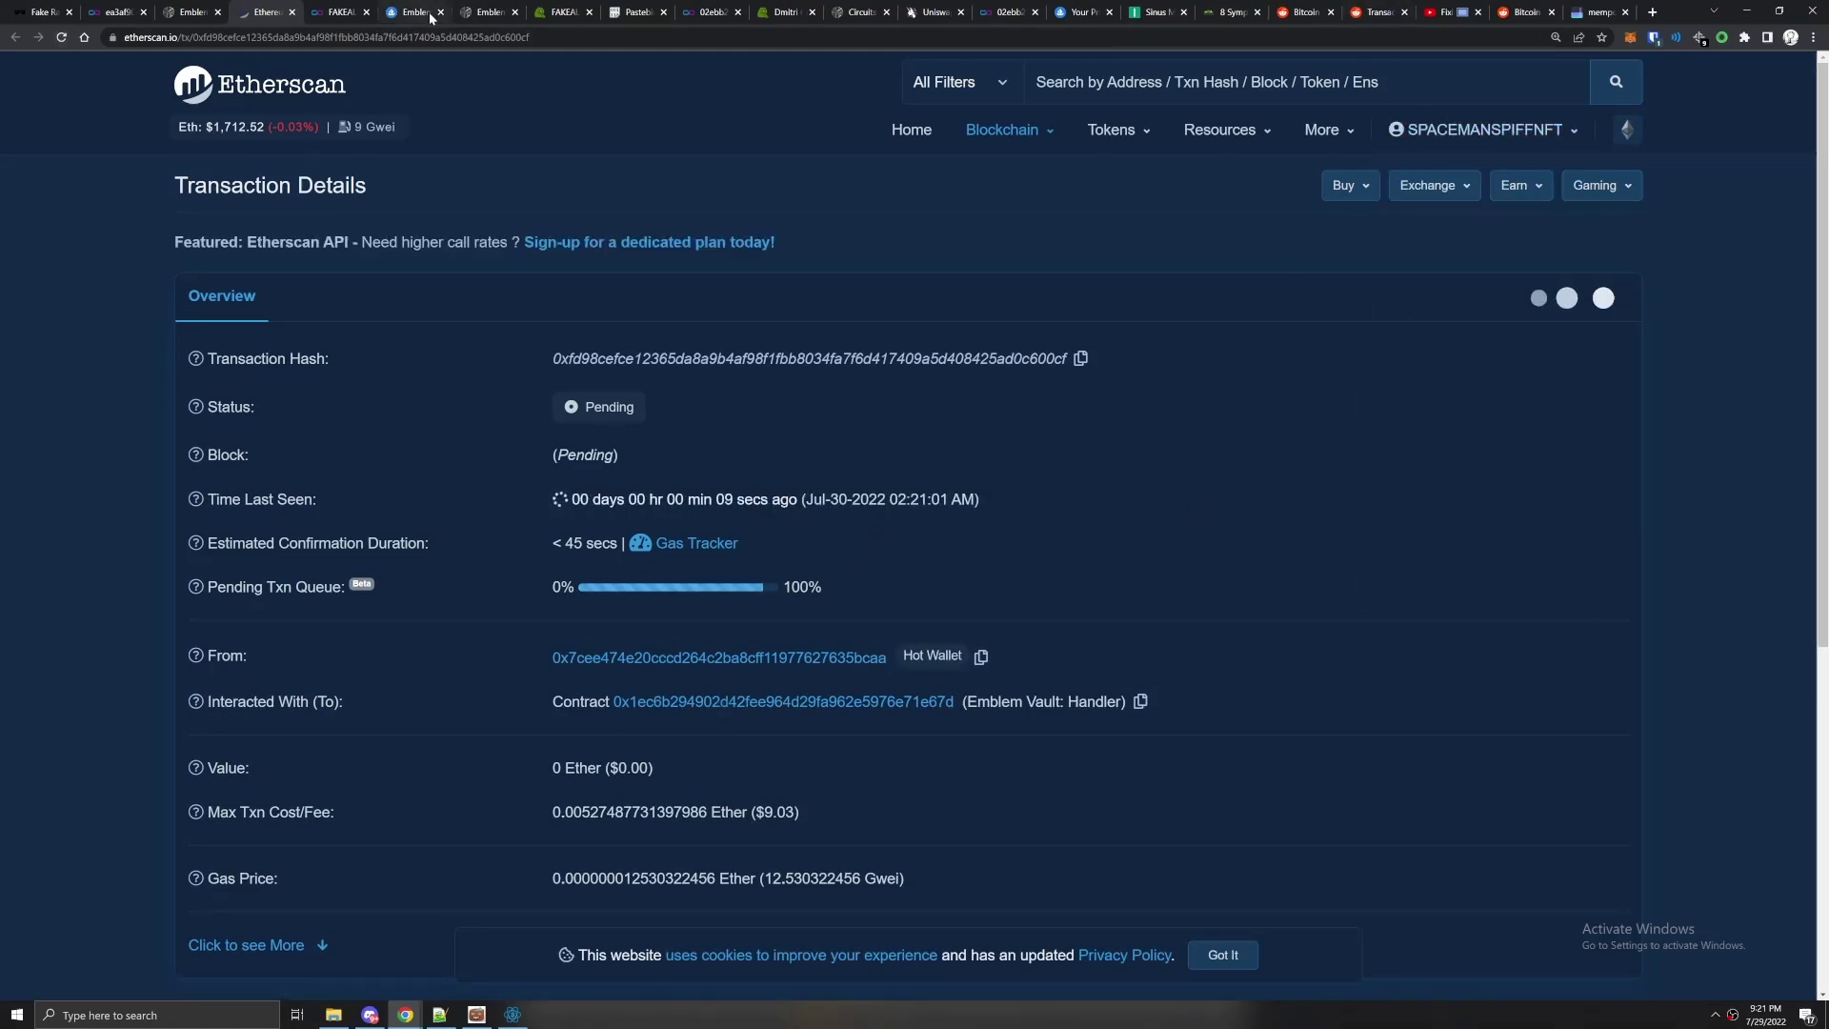
left_click_drag(411, 12, 338, 12)
Show the OpenSea account's activity history of earlier sales, transfers and mints.
left_click(1720, 92)
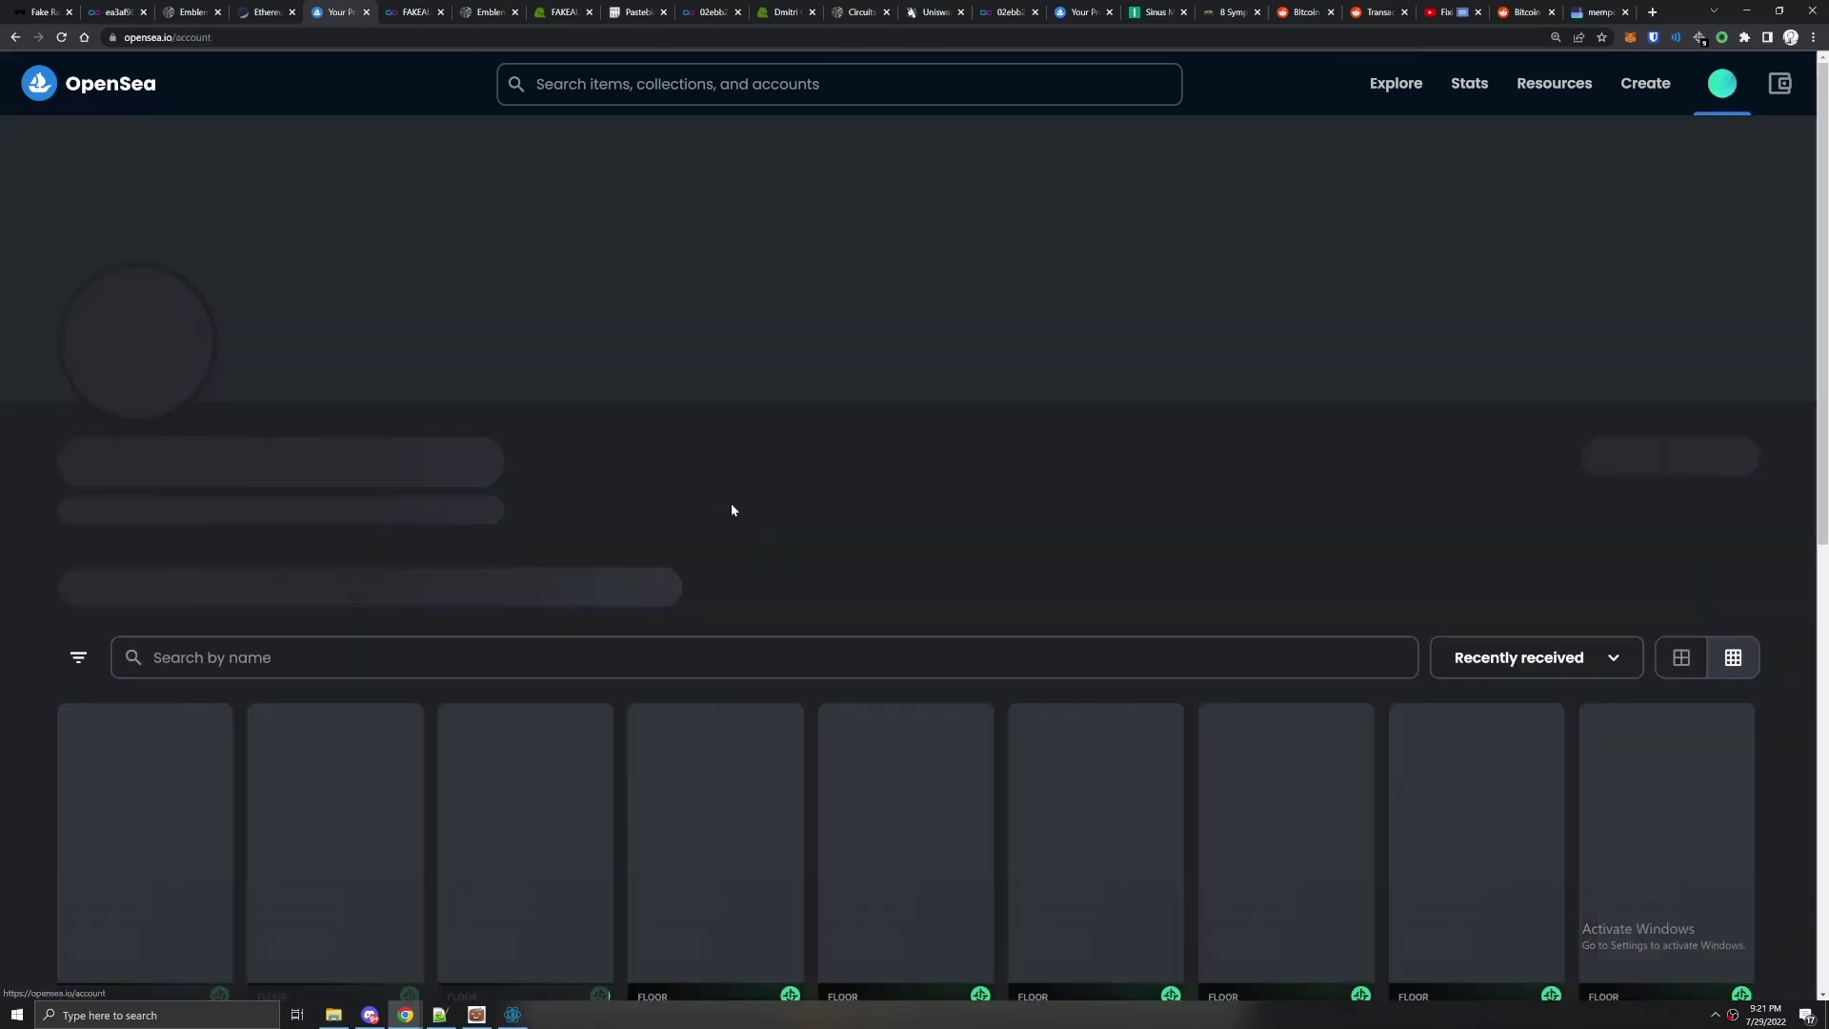
left_click(411, 544)
scroll(424, 553, "down", 2)
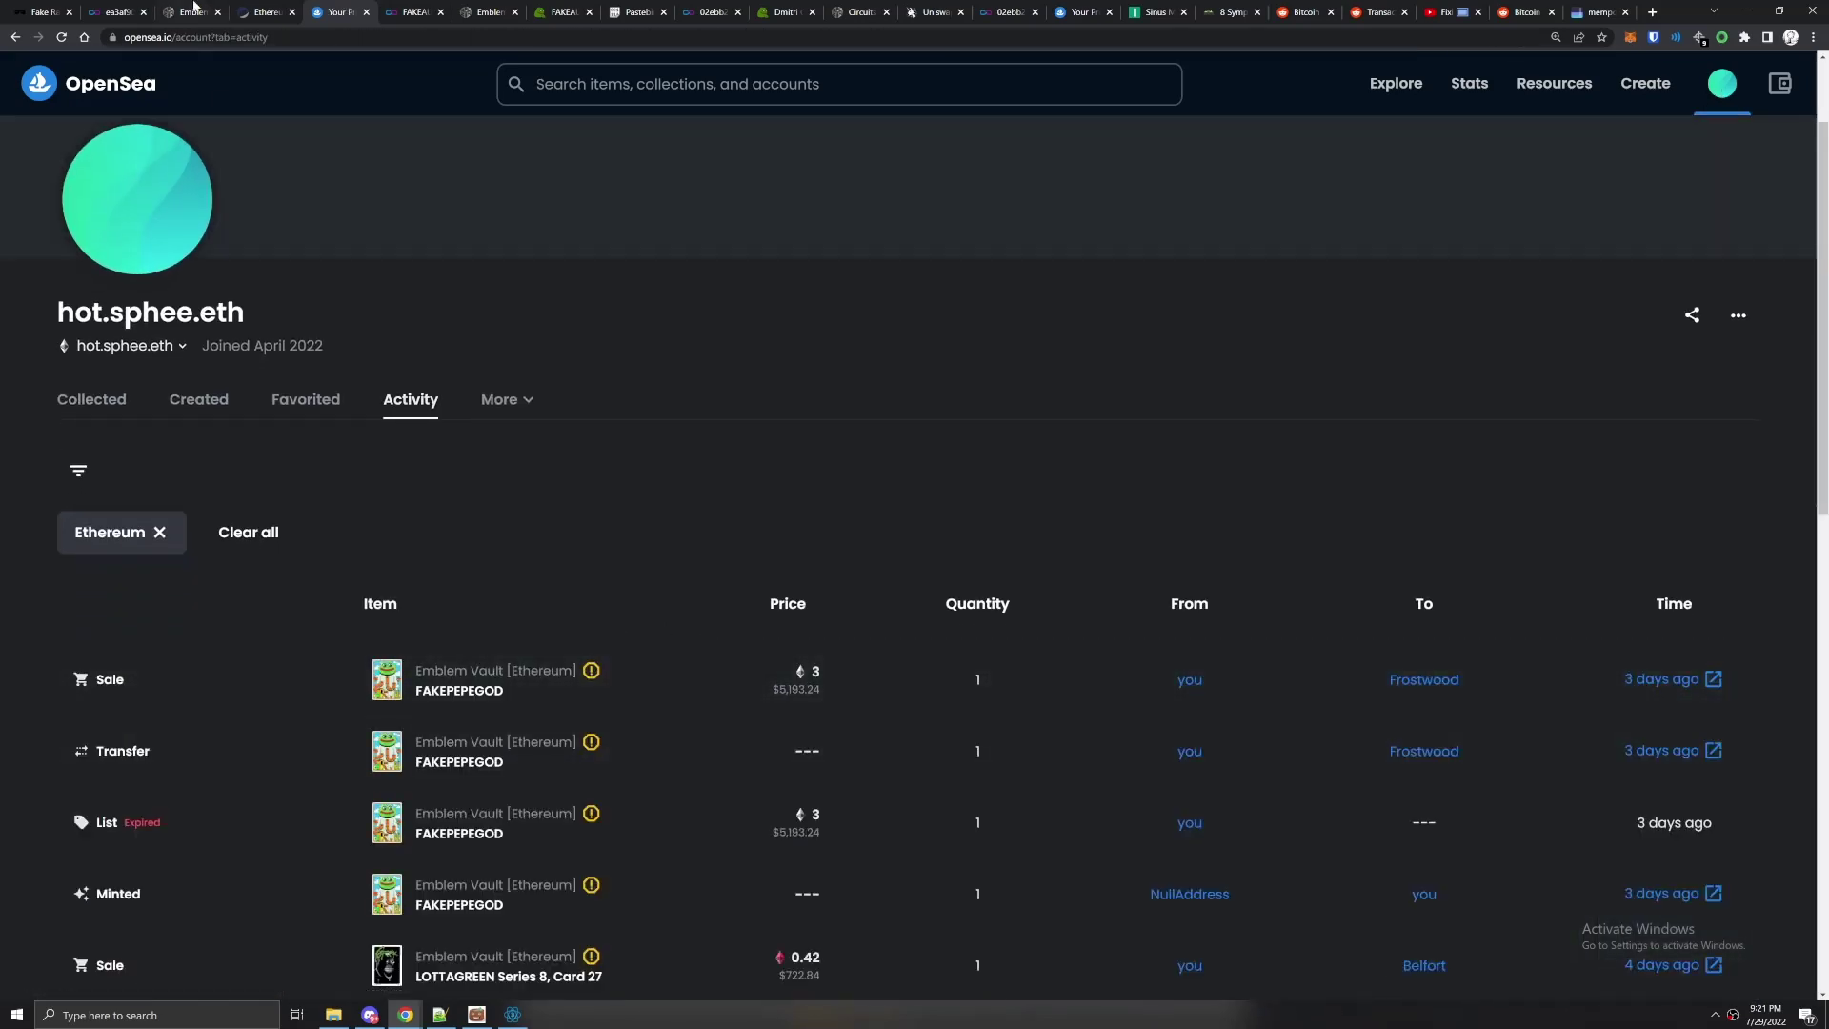
Reload the Etherscan transaction to confirm the mint succeeded in block 15241115.
left_click(265, 11)
left_click(62, 39)
scroll(634, 524, "down", 1)
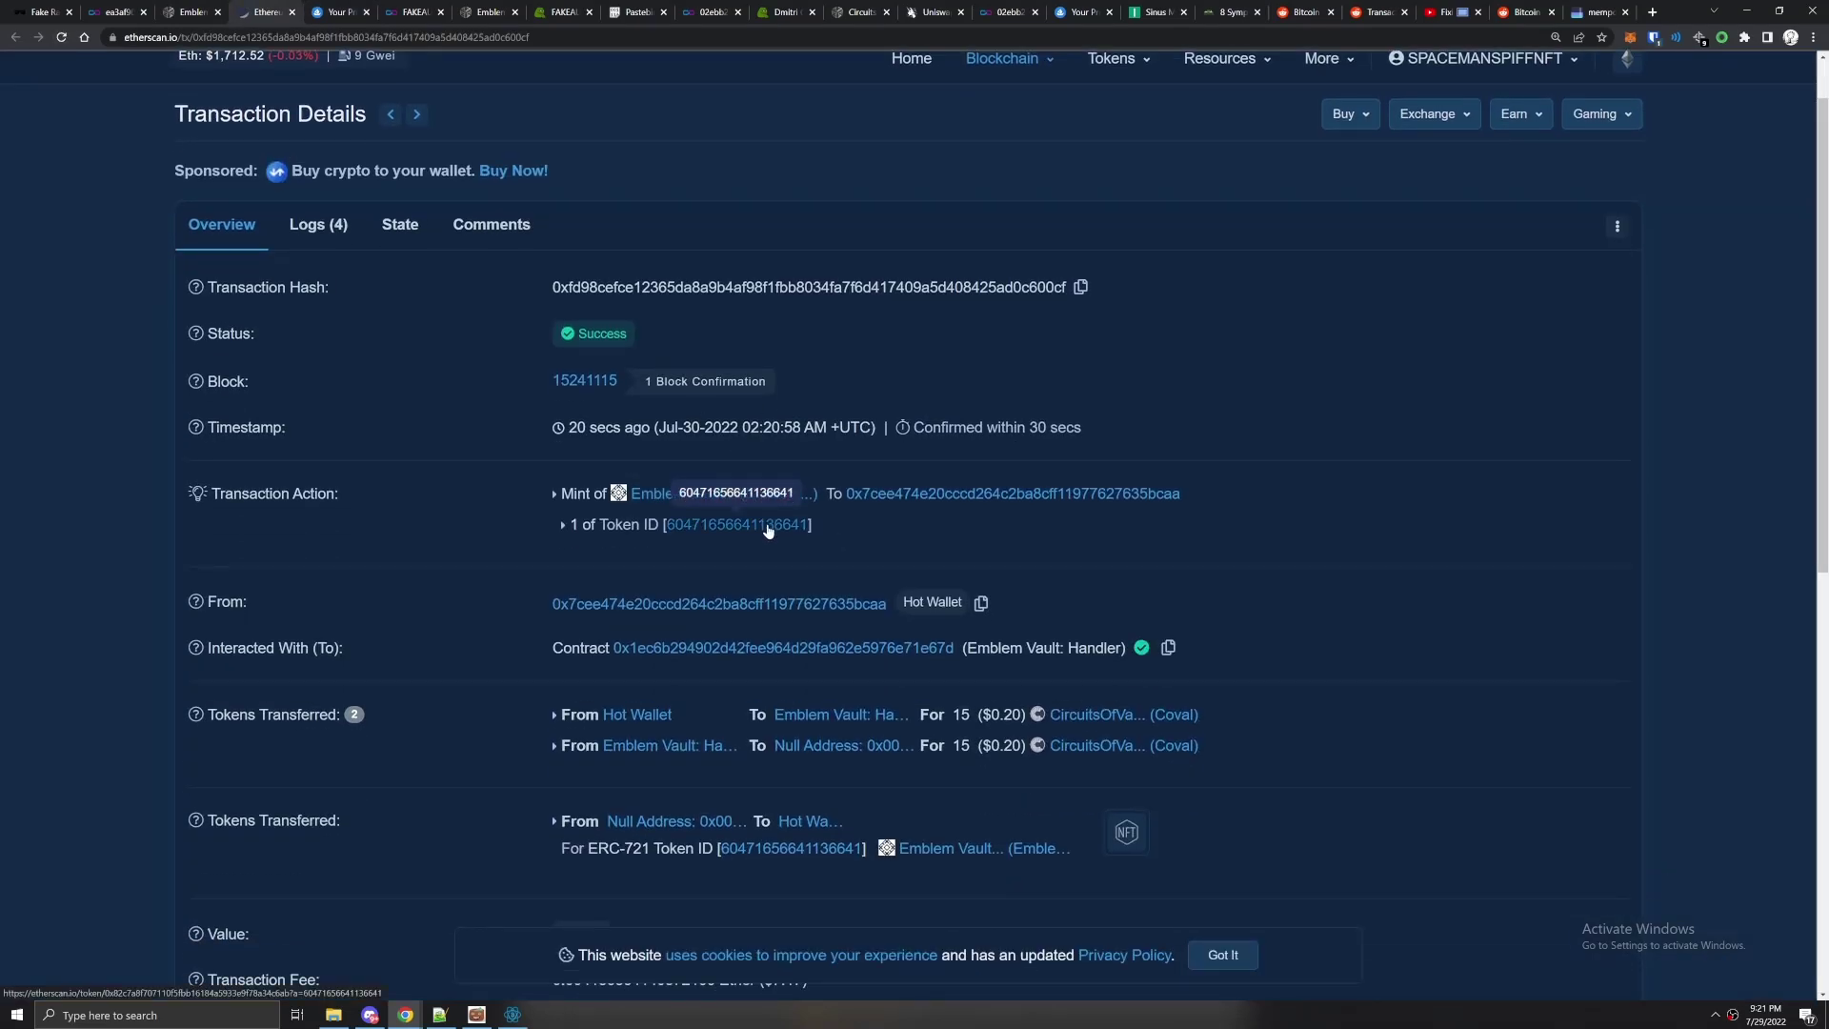
Check the mint transaction's transferred amount on Etherscan, then reload OpenSea's activity list to show the new mint.
scroll(691, 499, "down", 2)
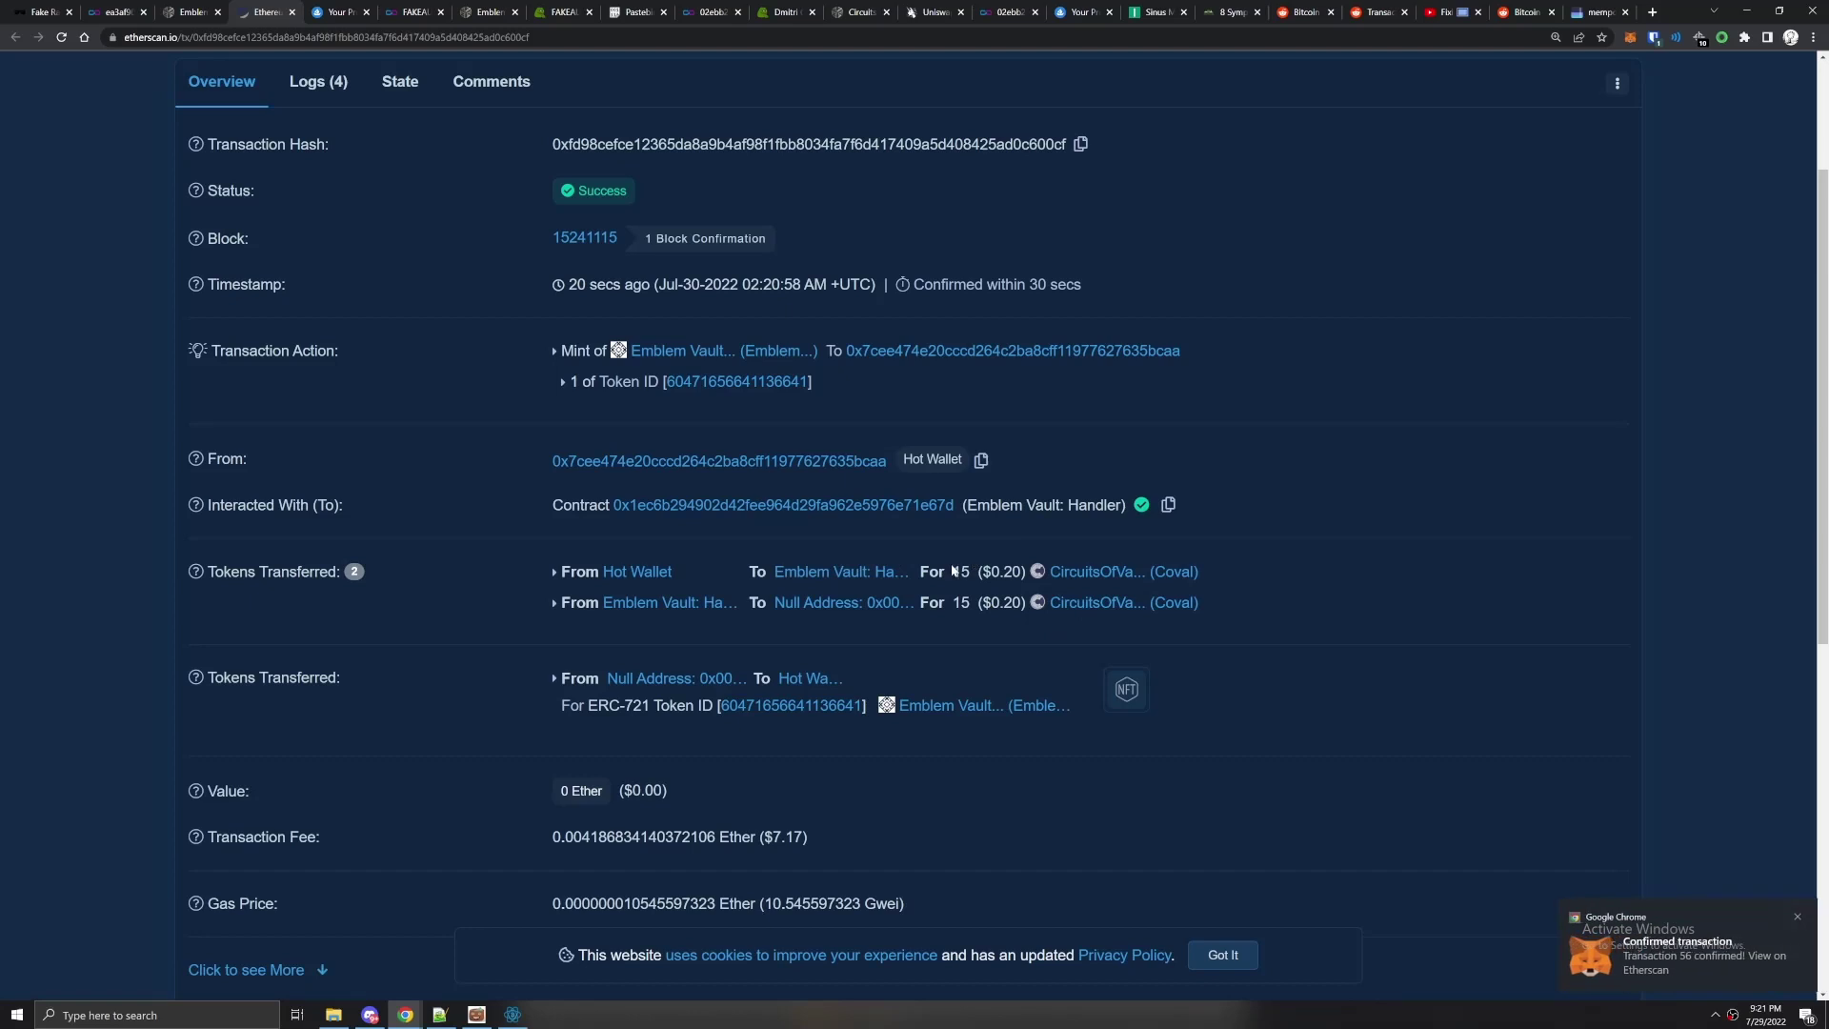
mouse_move(1001, 571)
left_click_drag(952, 572, 1012, 571)
left_click(338, 12)
left_click(61, 37)
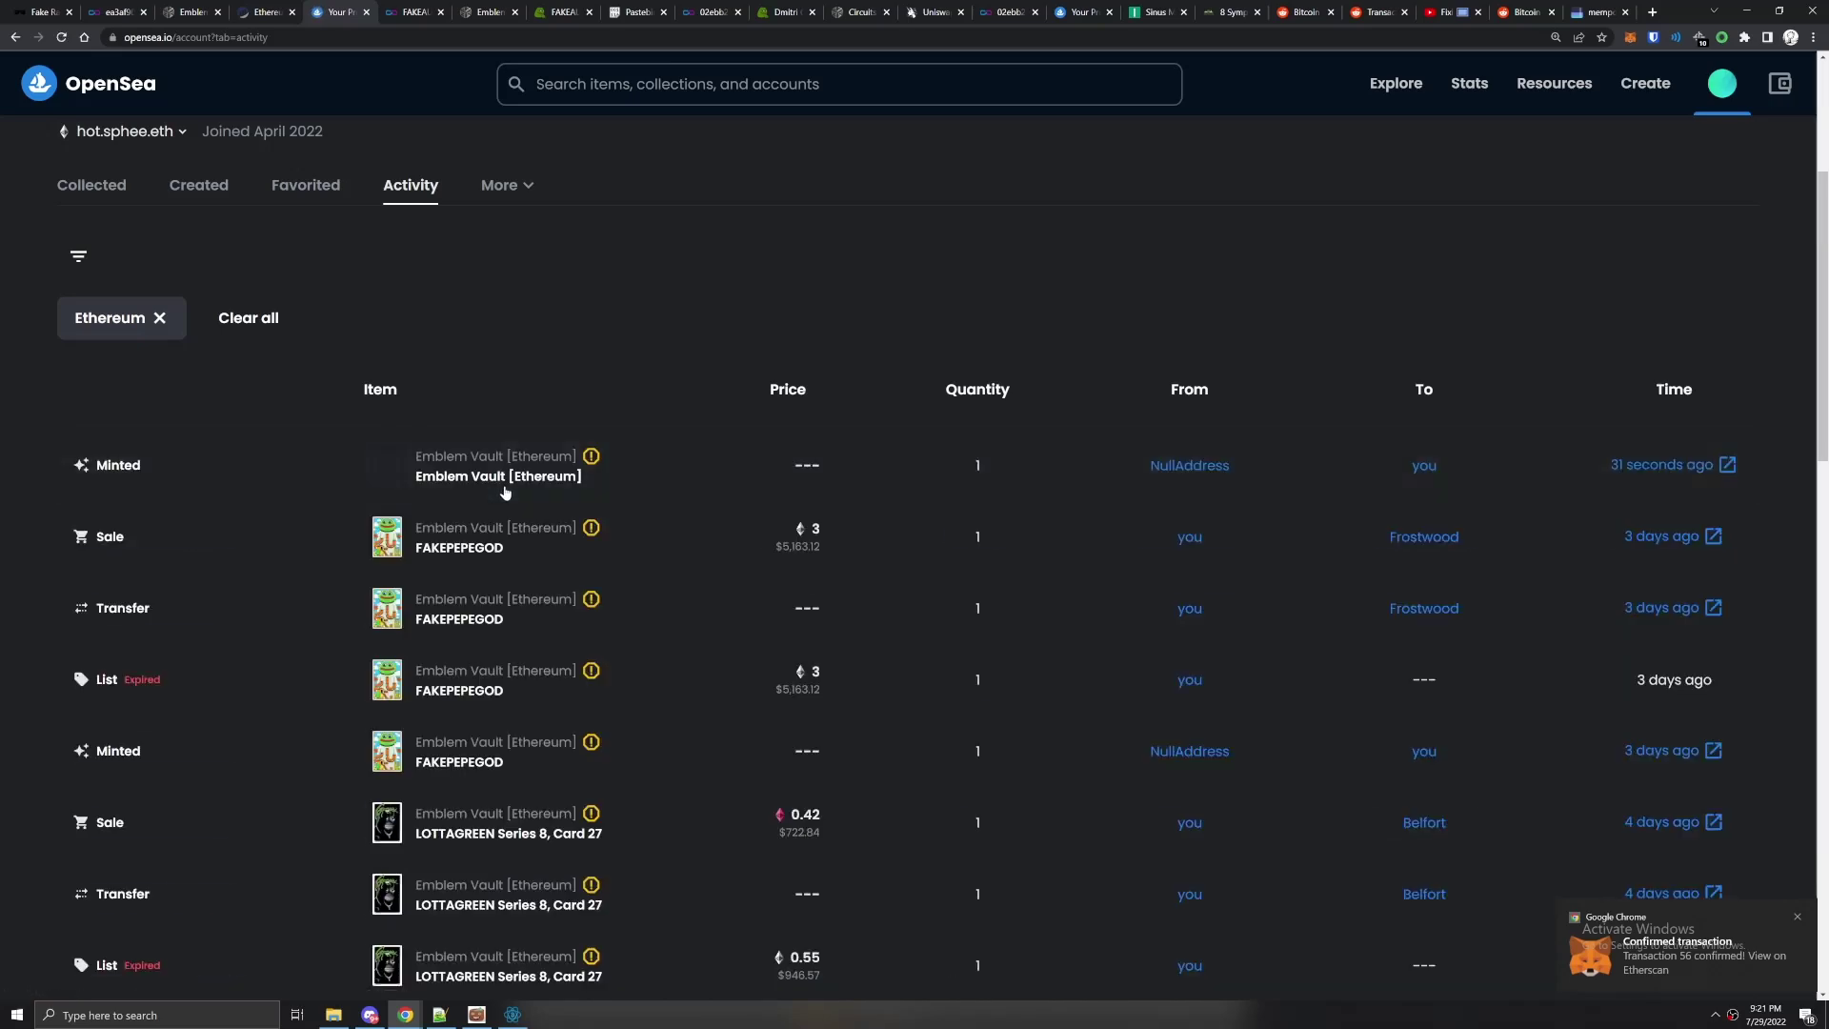
Open the newly minted vault item and refresh its metadata to show FAKEAUTOPEPE Series 8 Card #47.
left_click(468, 478)
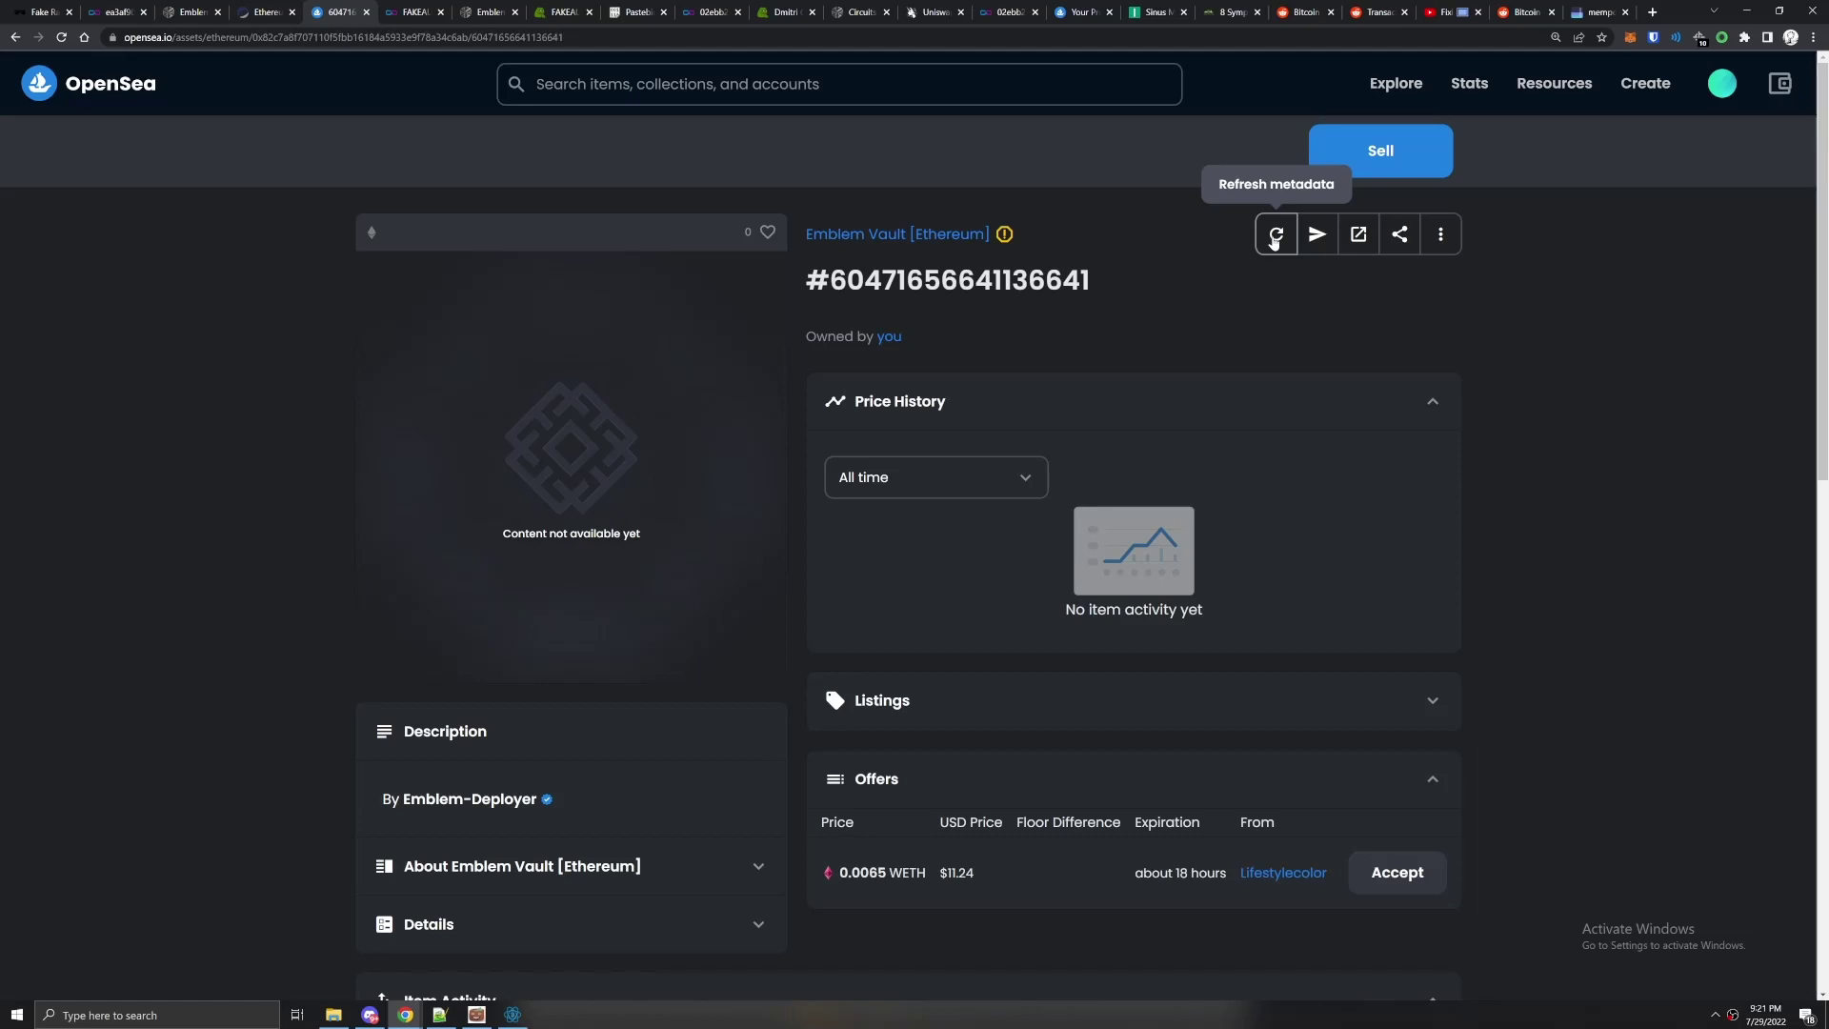
left_click(1274, 238)
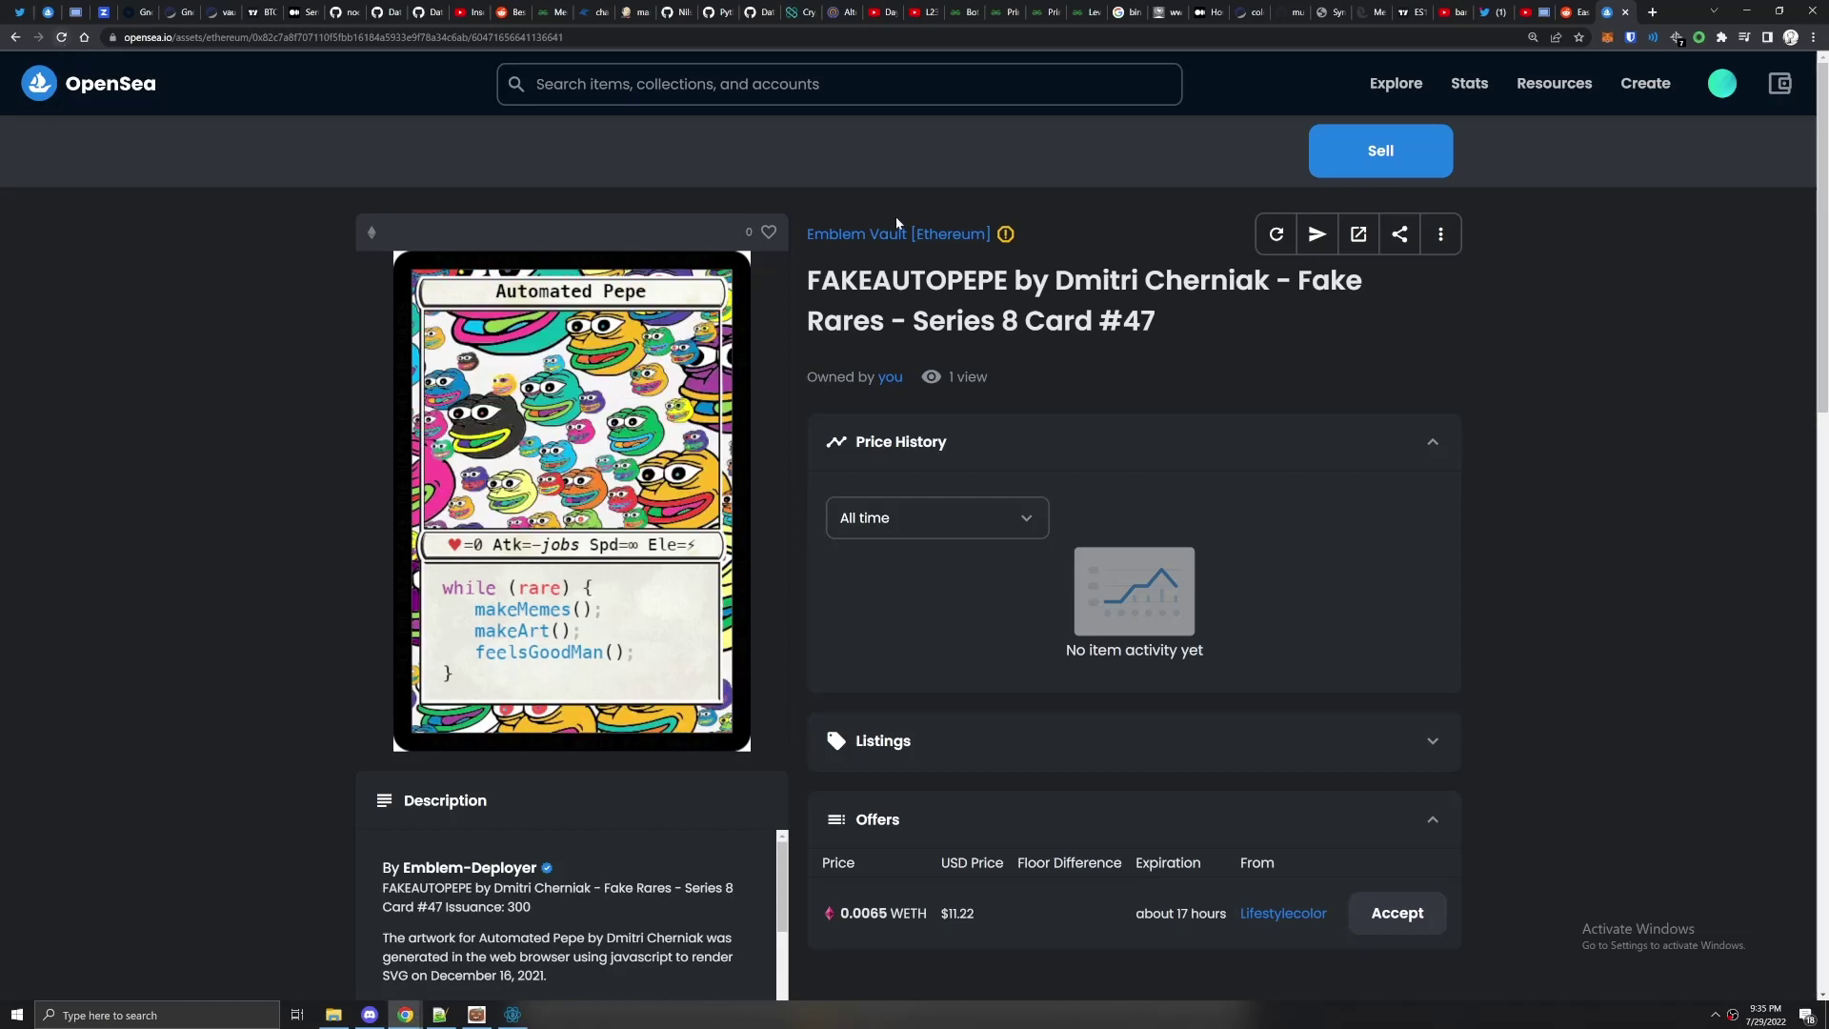
scroll(671, 304, "down", 1)
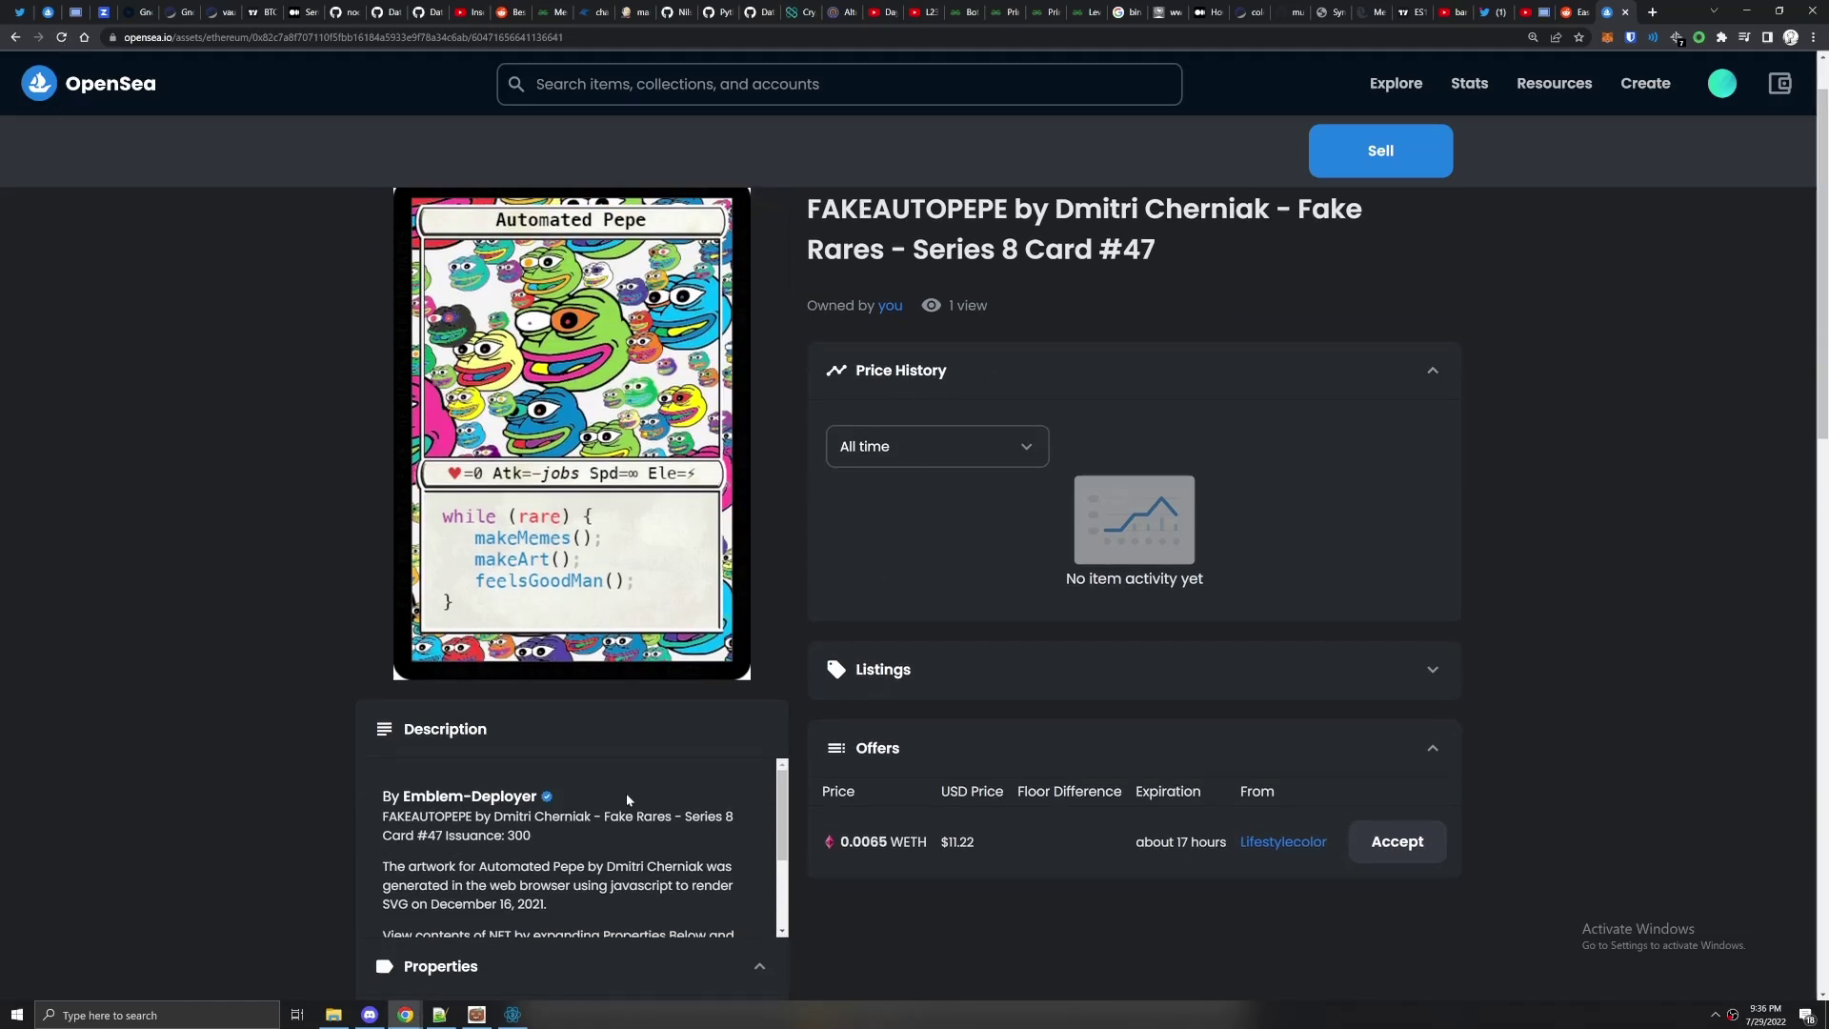
scroll(609, 793, "down", 2)
scroll(1024, 757, "up", 1)
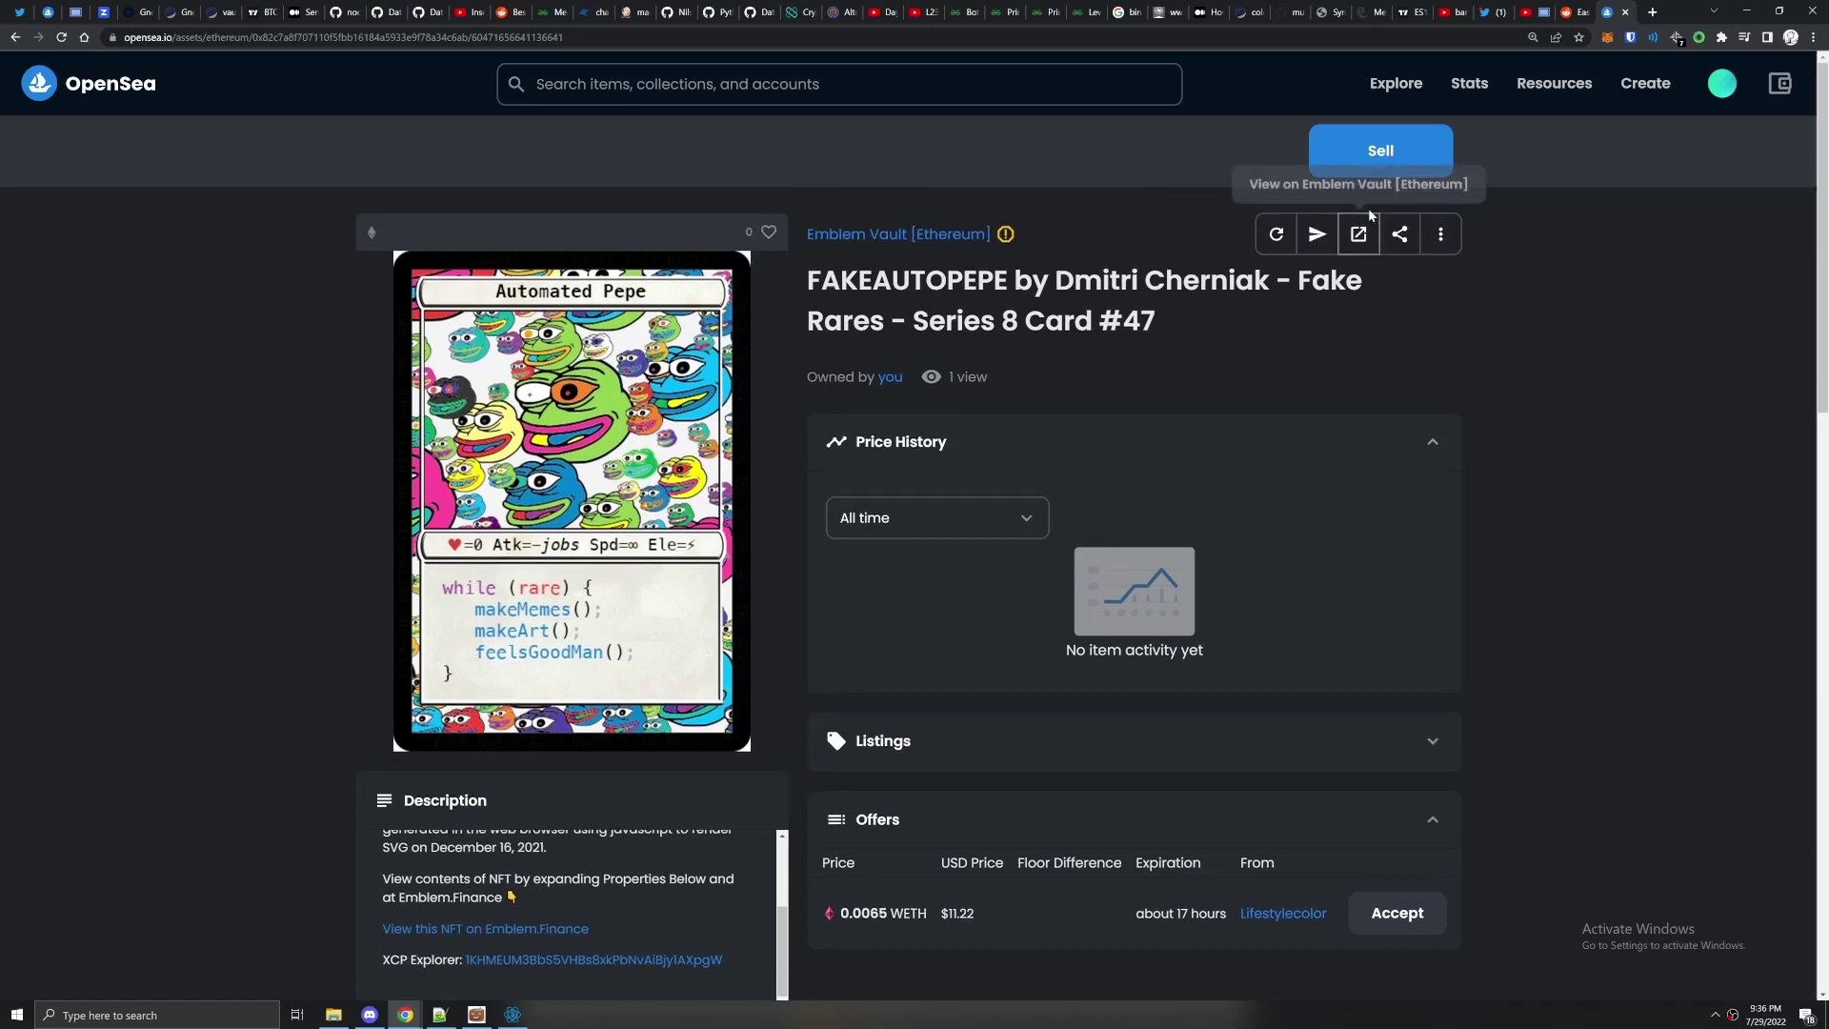
left_click(1380, 150)
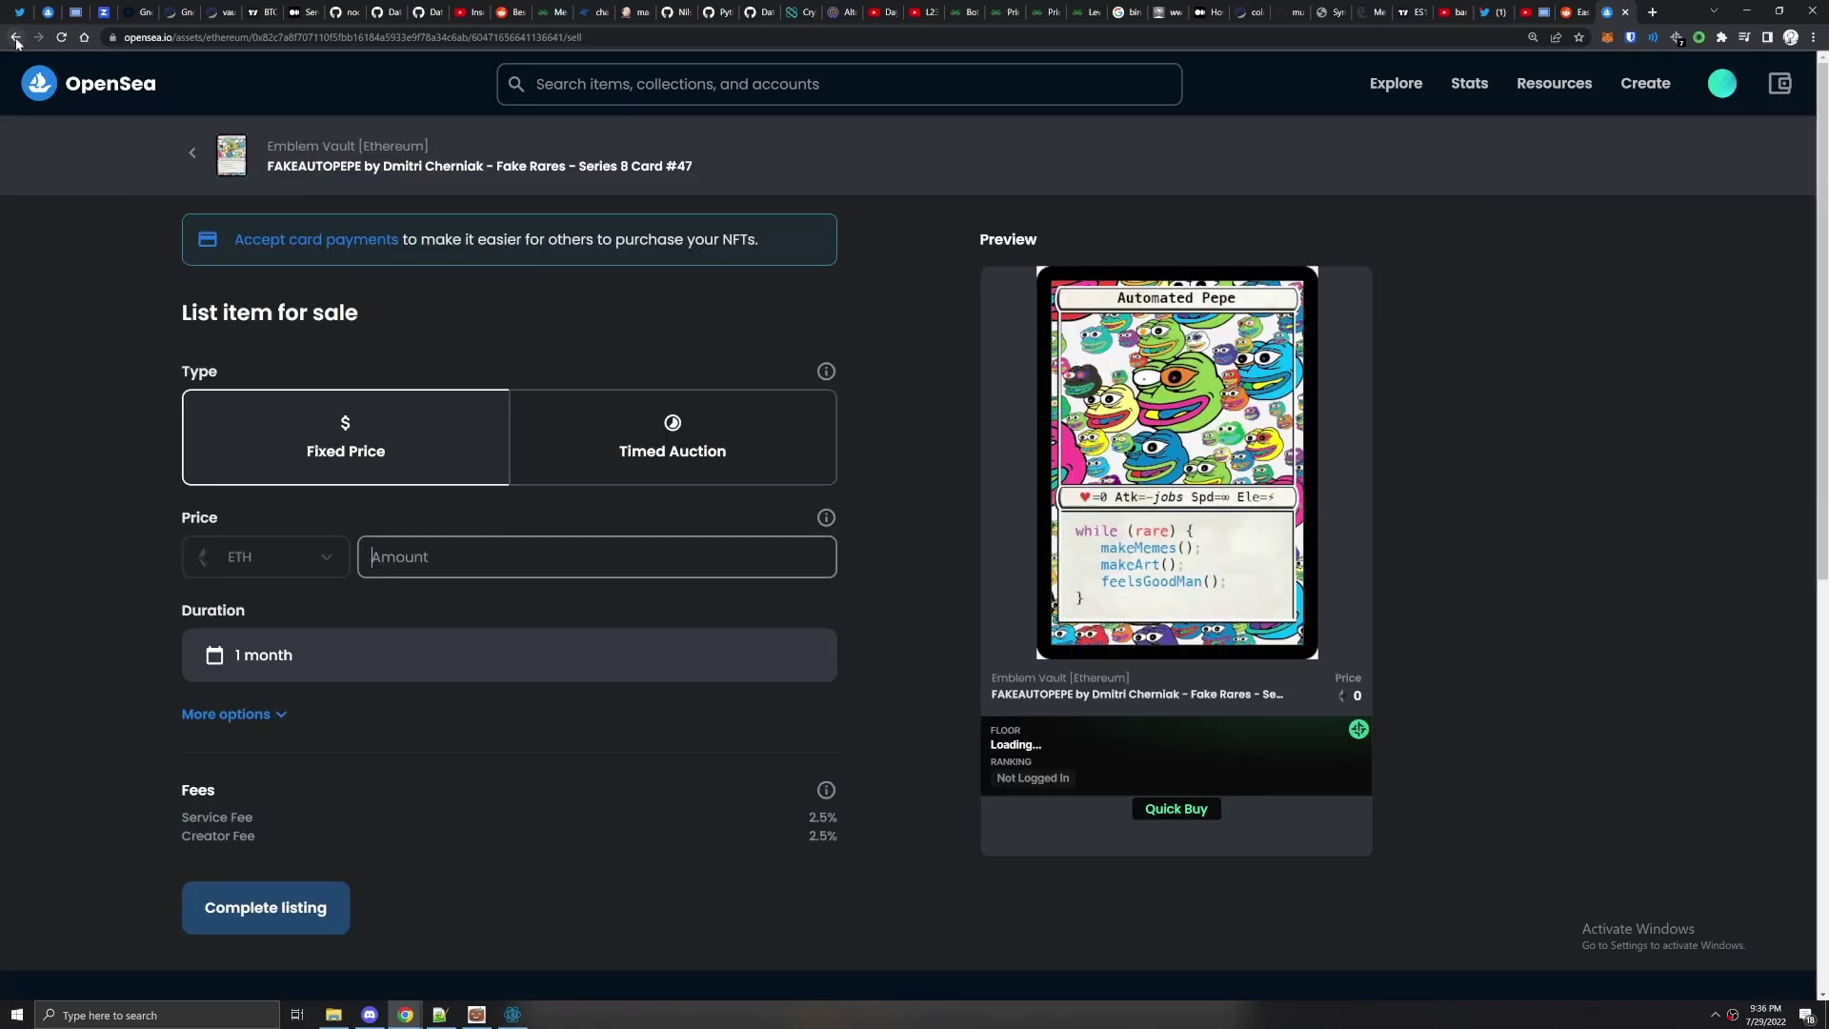
left_click(15, 38)
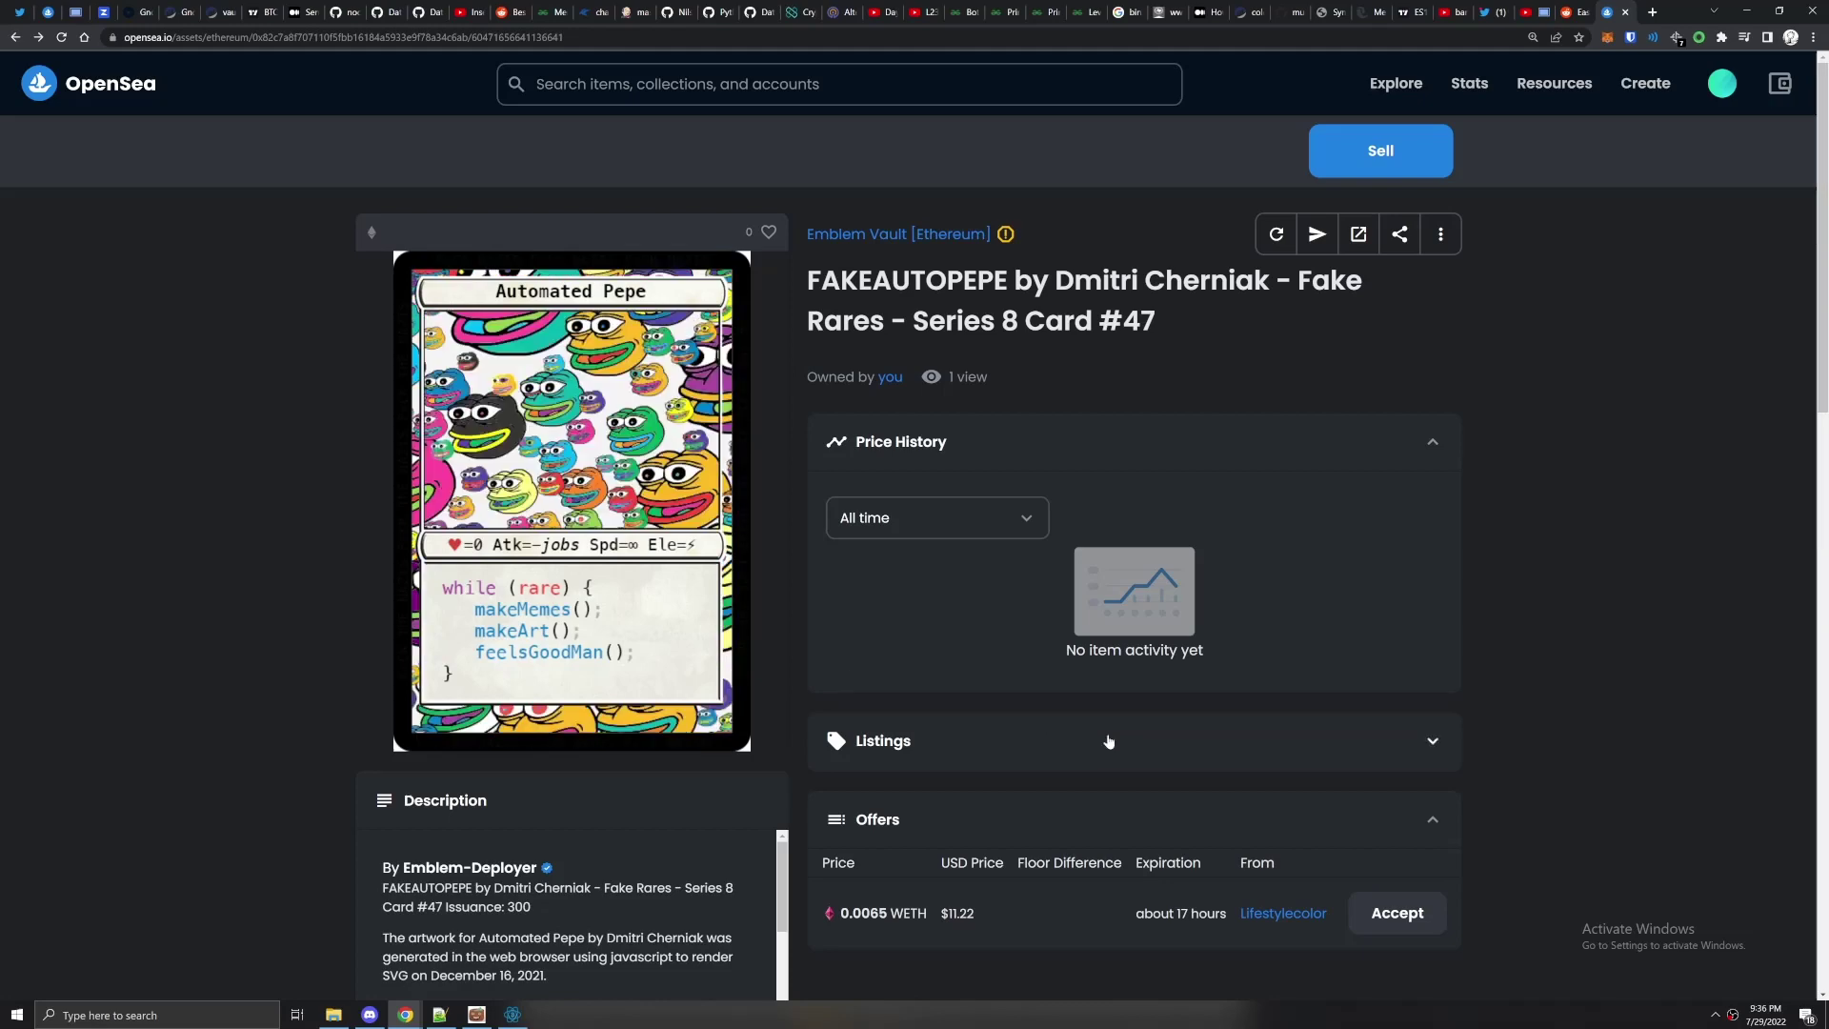
scroll(1041, 703, "down", 1)
scroll(1041, 703, "down", 2)
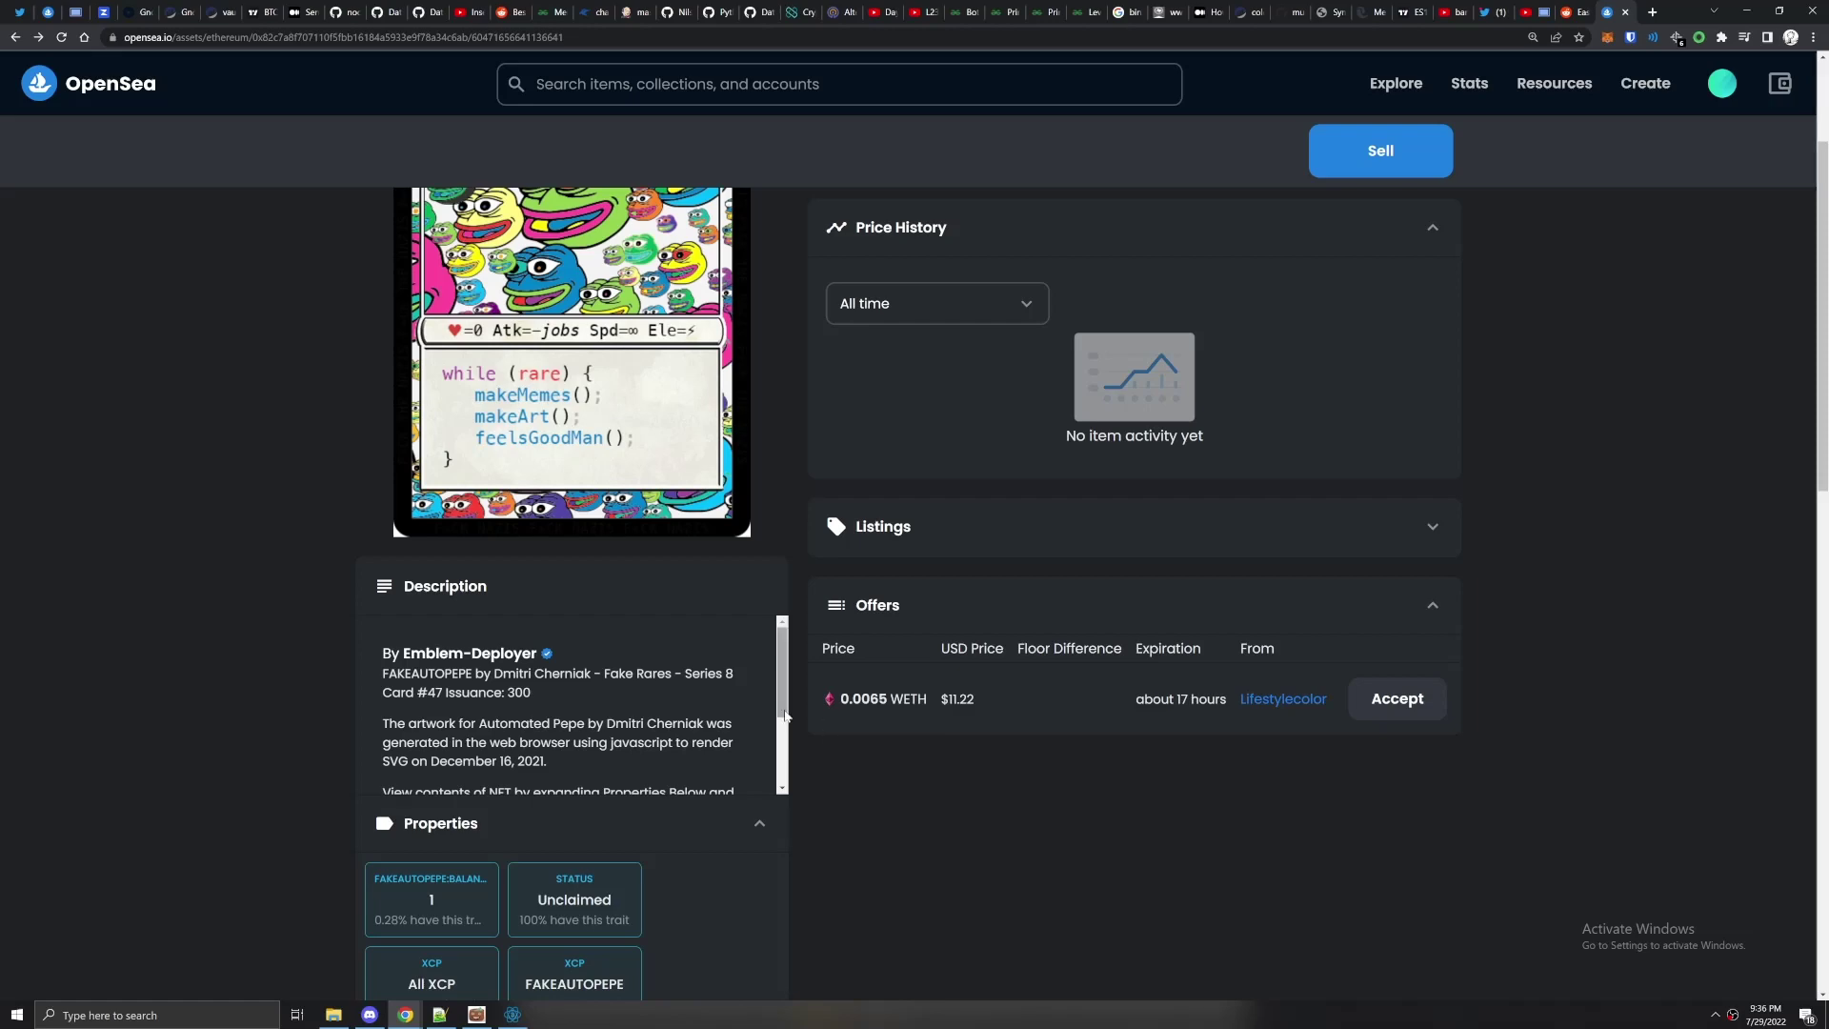
scroll(795, 762, "down", 2)
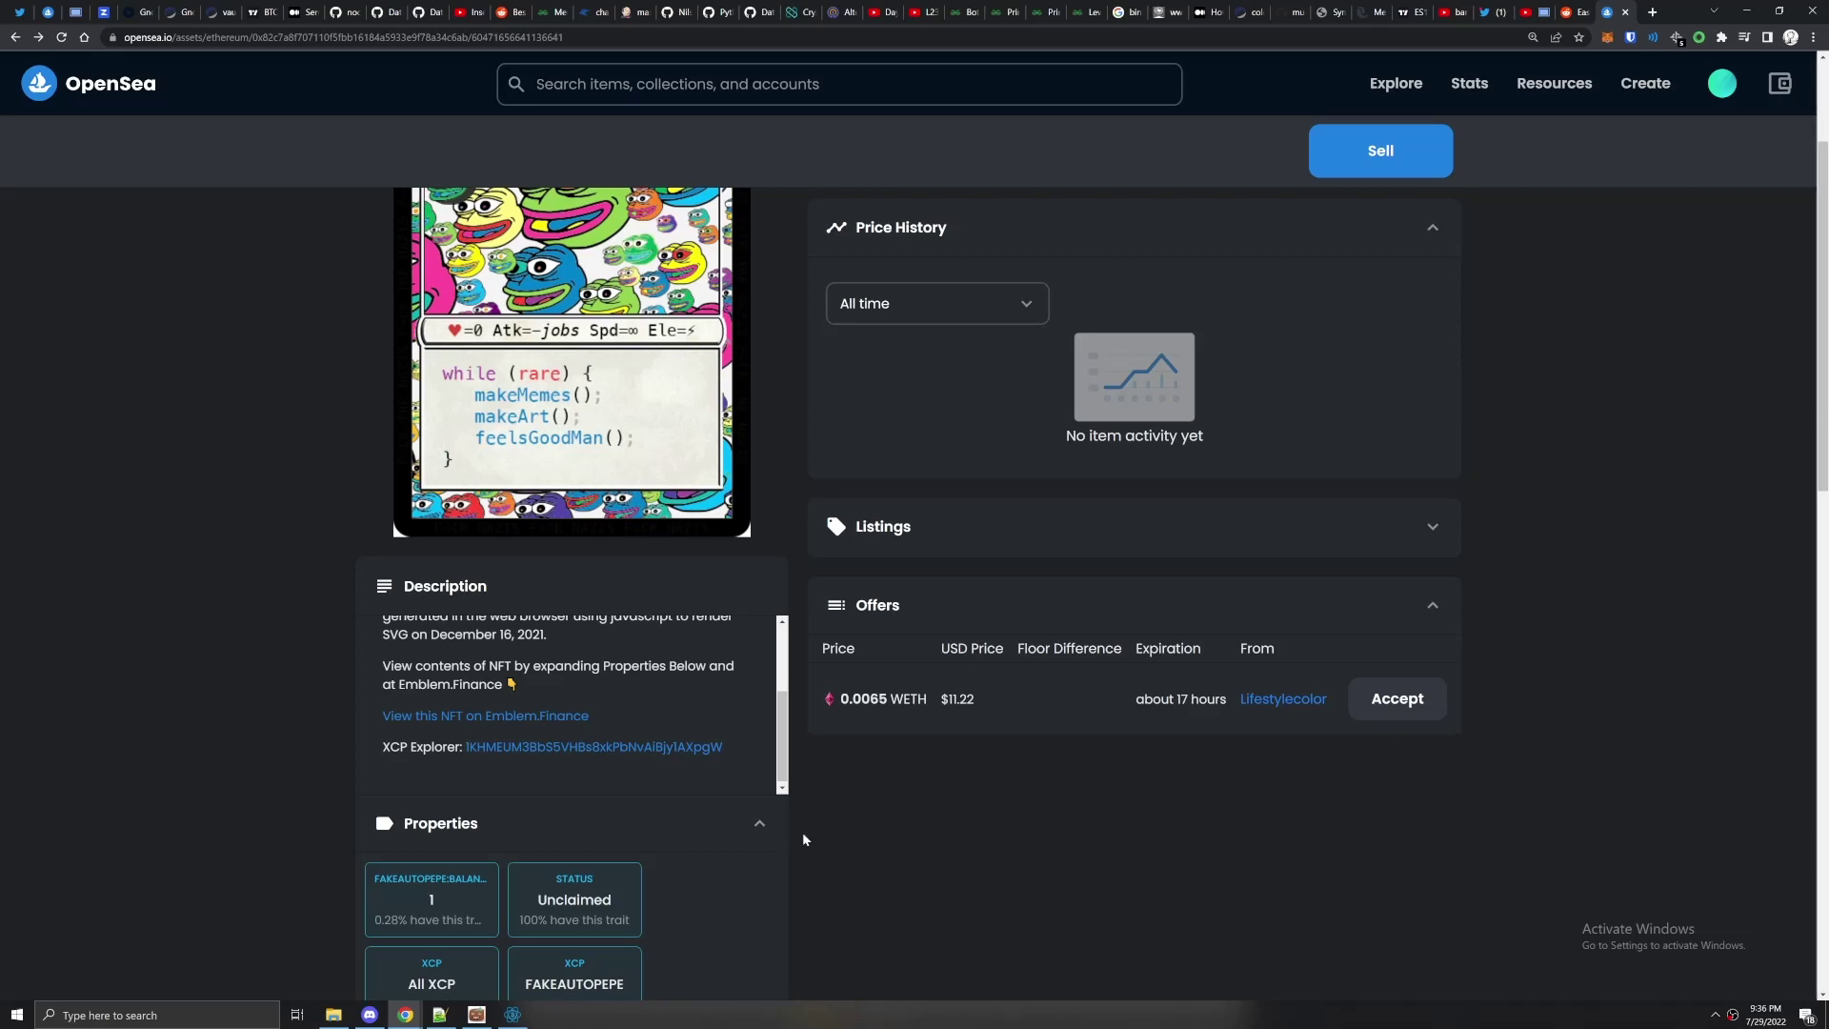
scroll(857, 843, "down", 4)
scroll(952, 857, "up", 6)
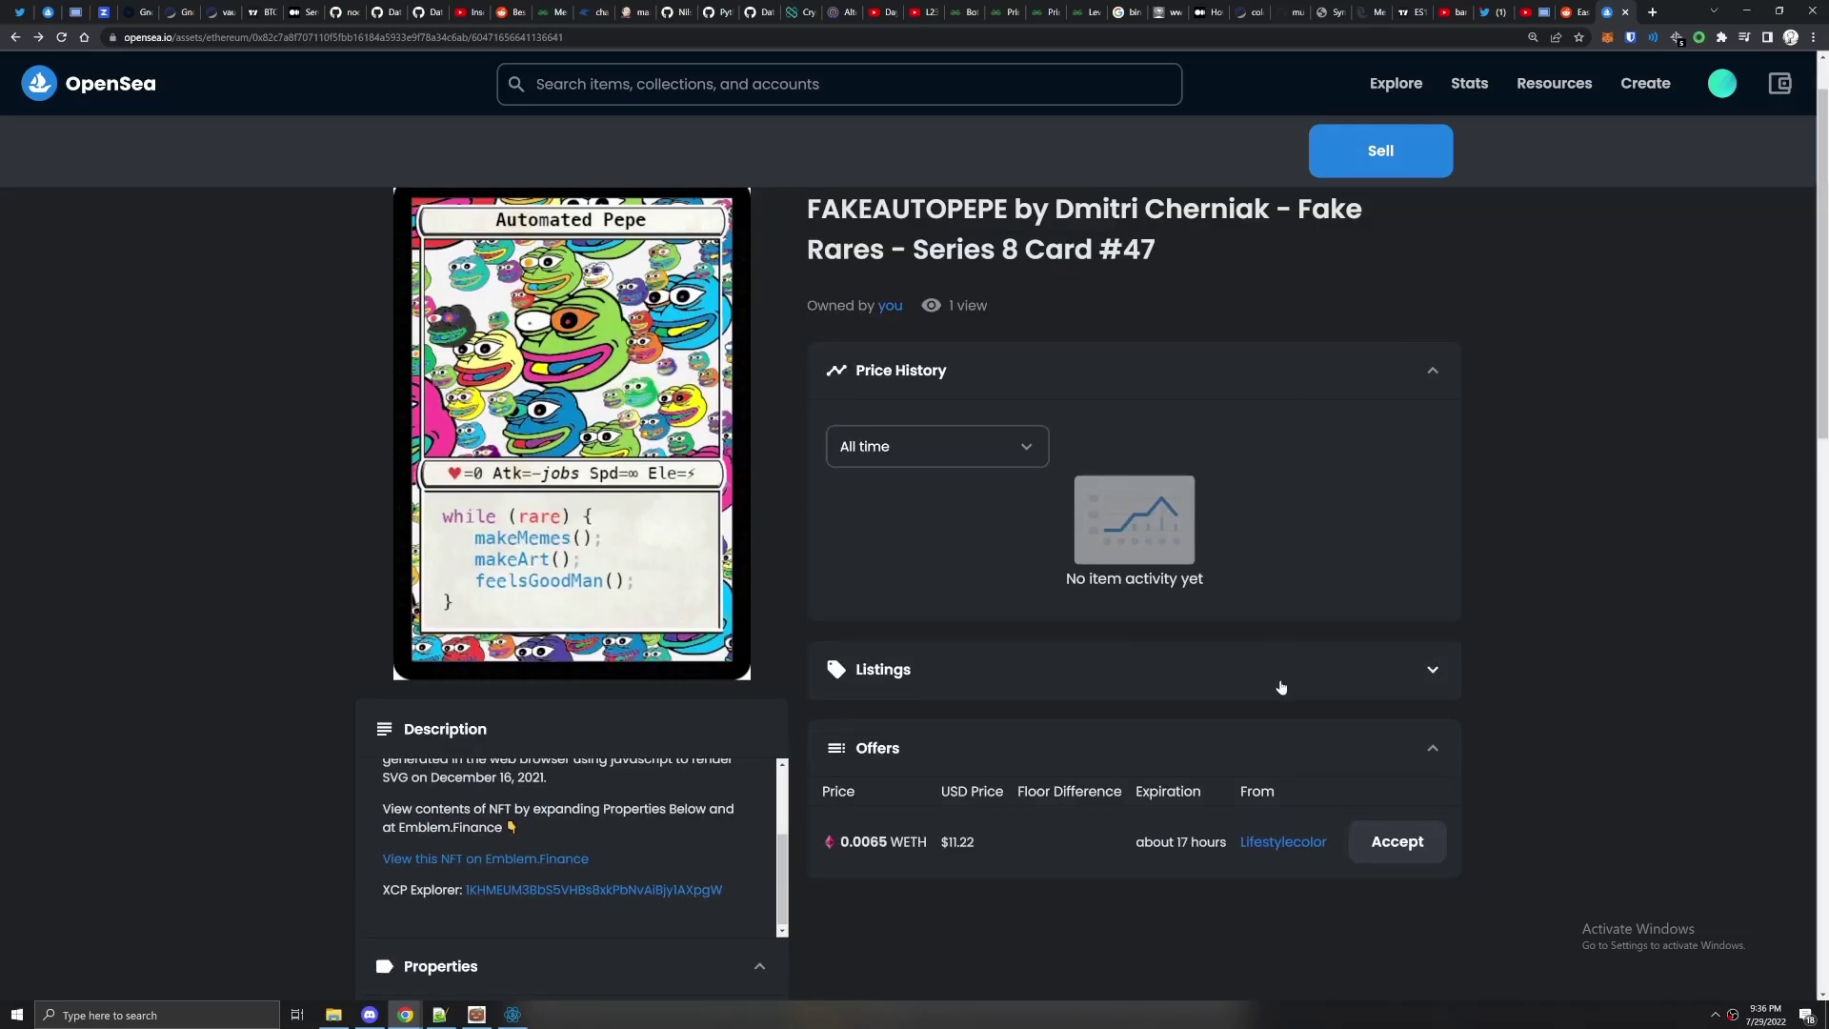